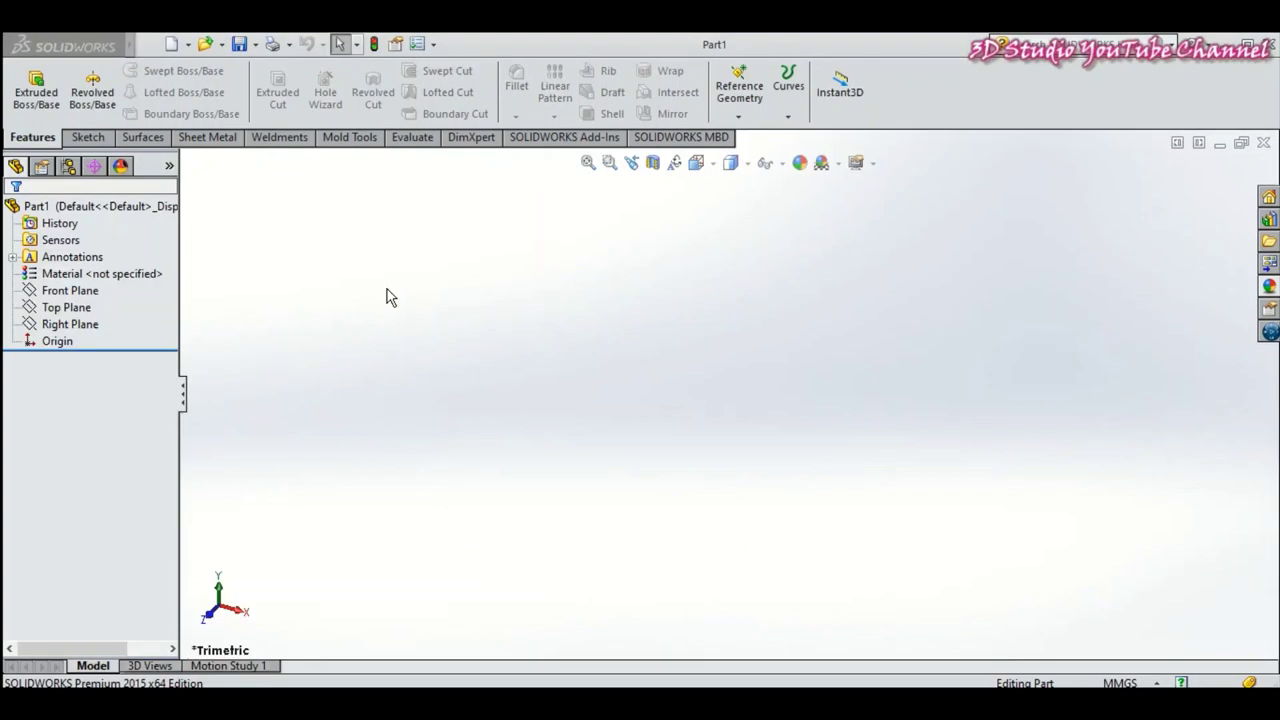
Start a sketch on the Right Plane and draw two concentric circles at the origin.
click(90, 139)
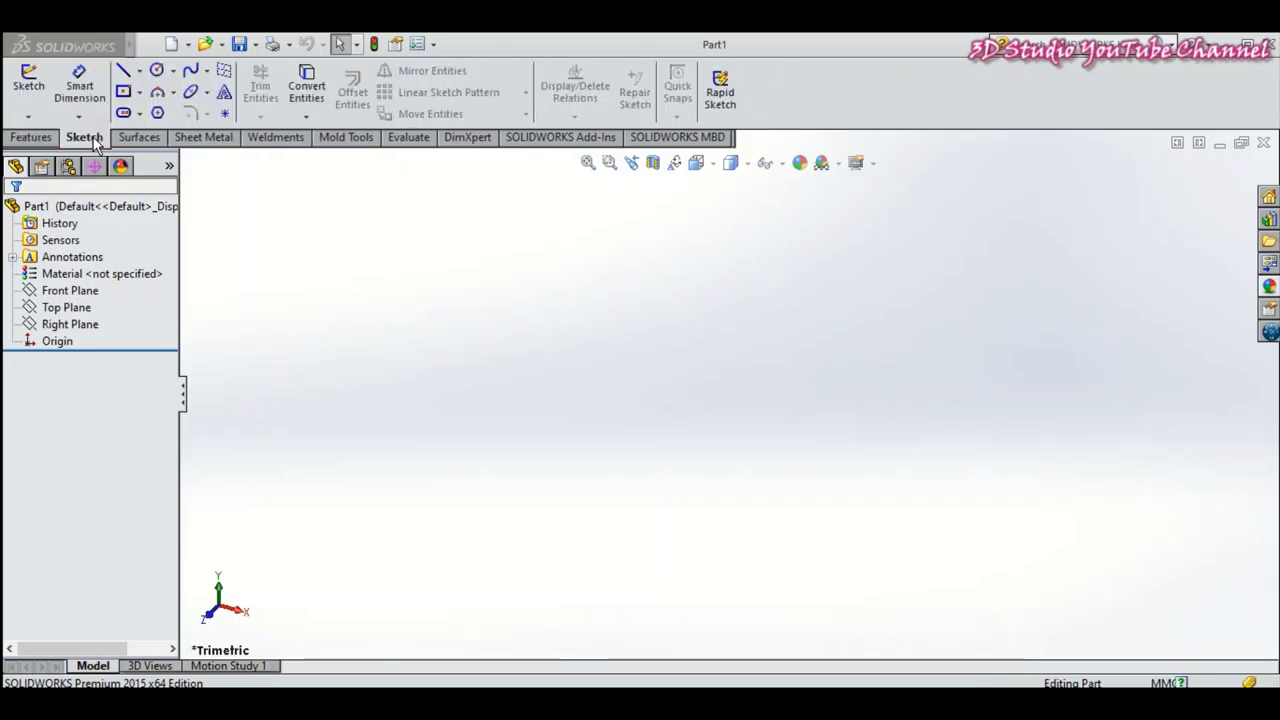
click(32, 88)
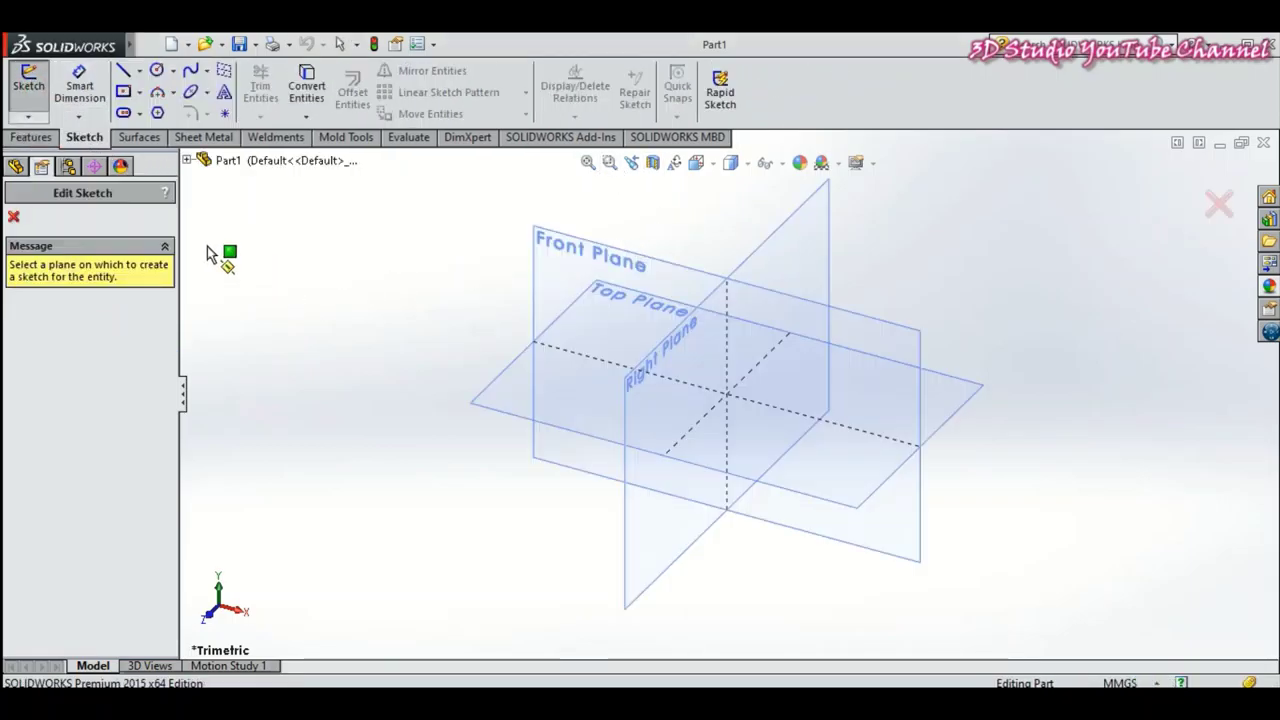
click(750, 240)
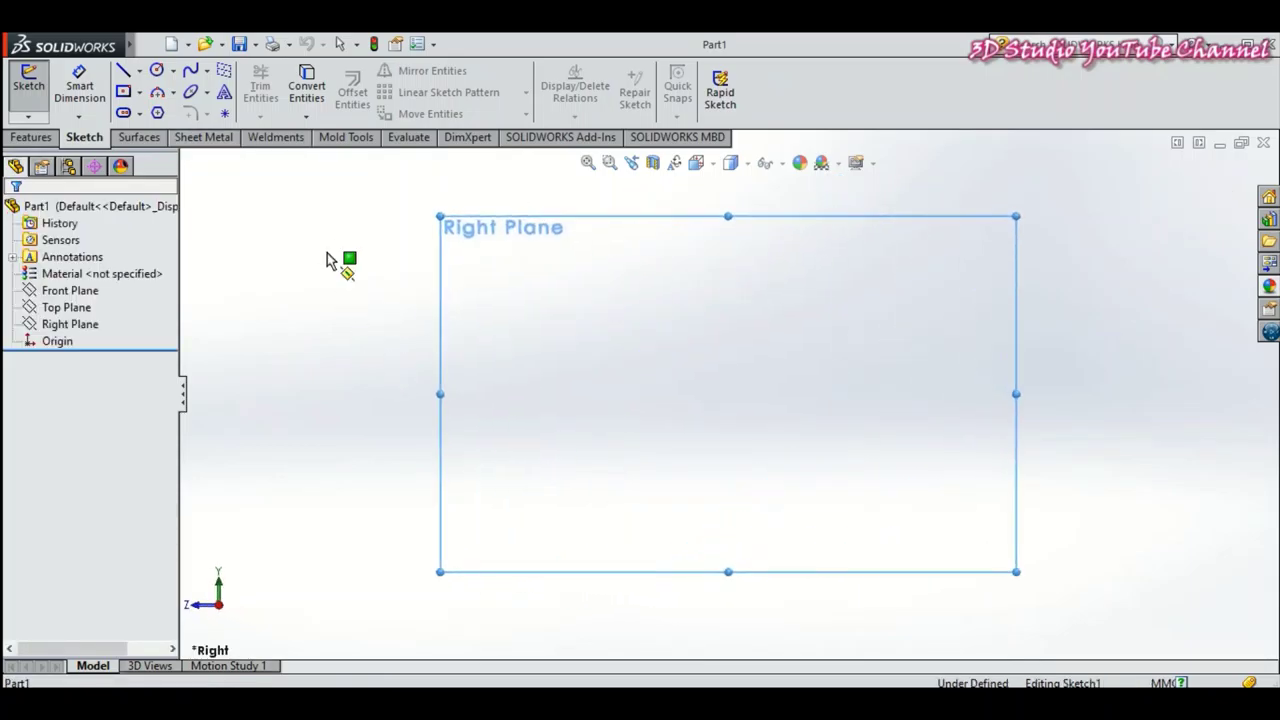
click(157, 70)
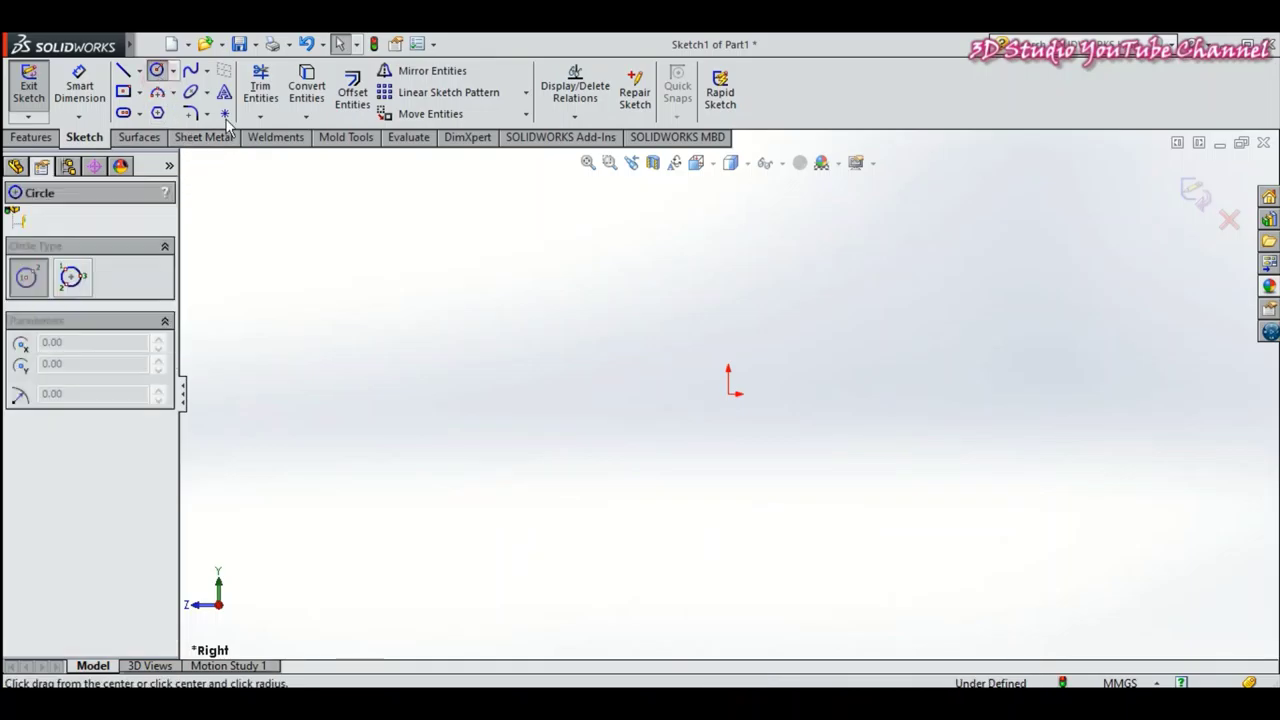
click(728, 393)
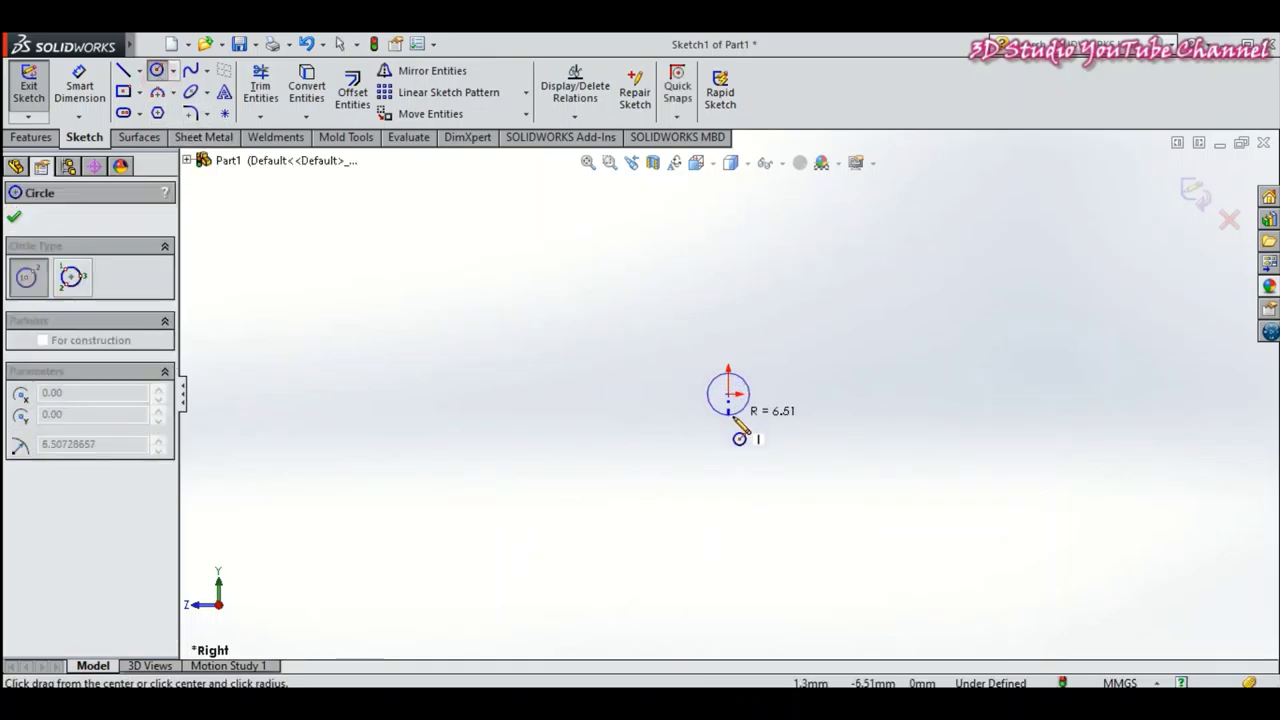
click(735, 419)
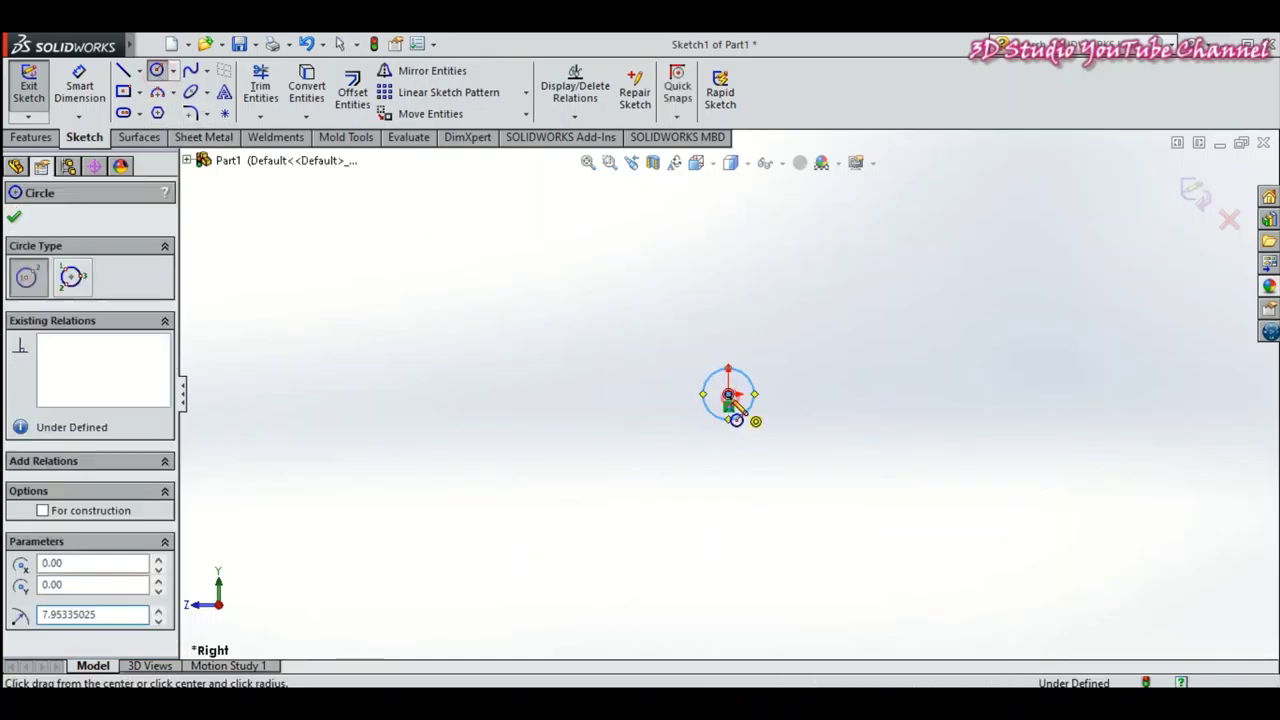
click(728, 393)
click(746, 435)
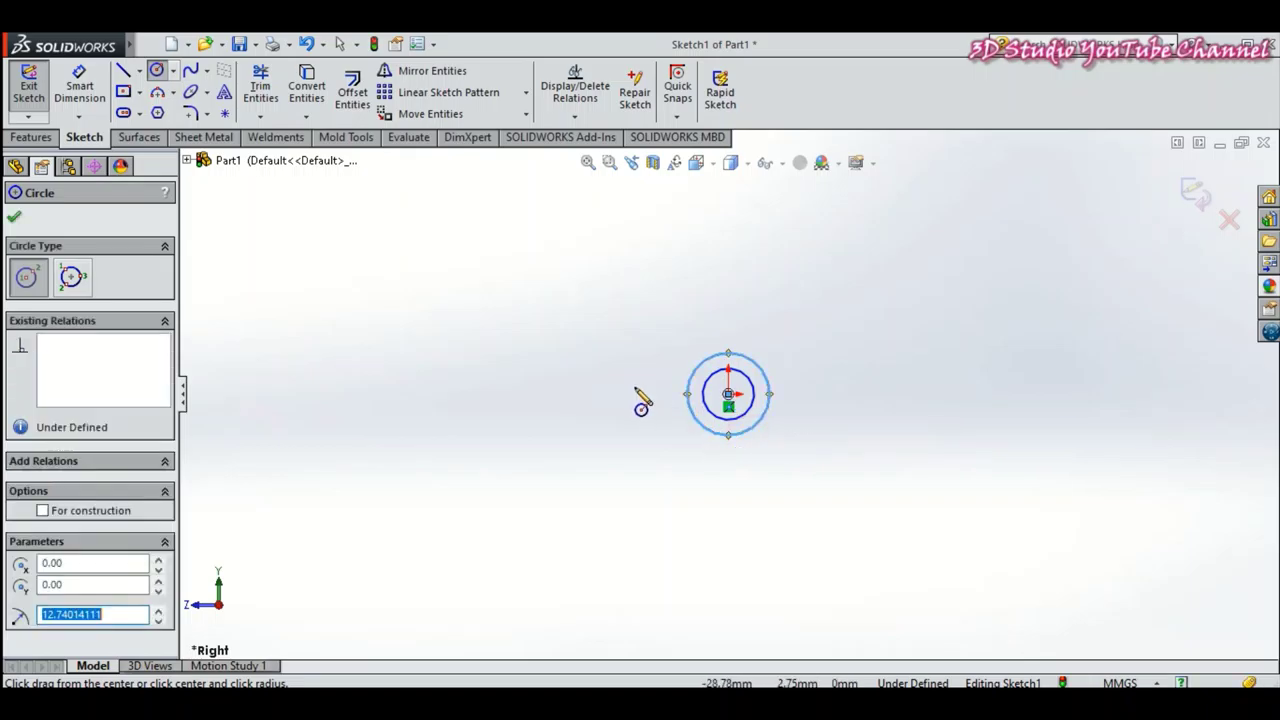
Draw a second concentric circle pair centred to the left of the origin.
click(572, 393)
click(574, 428)
click(572, 393)
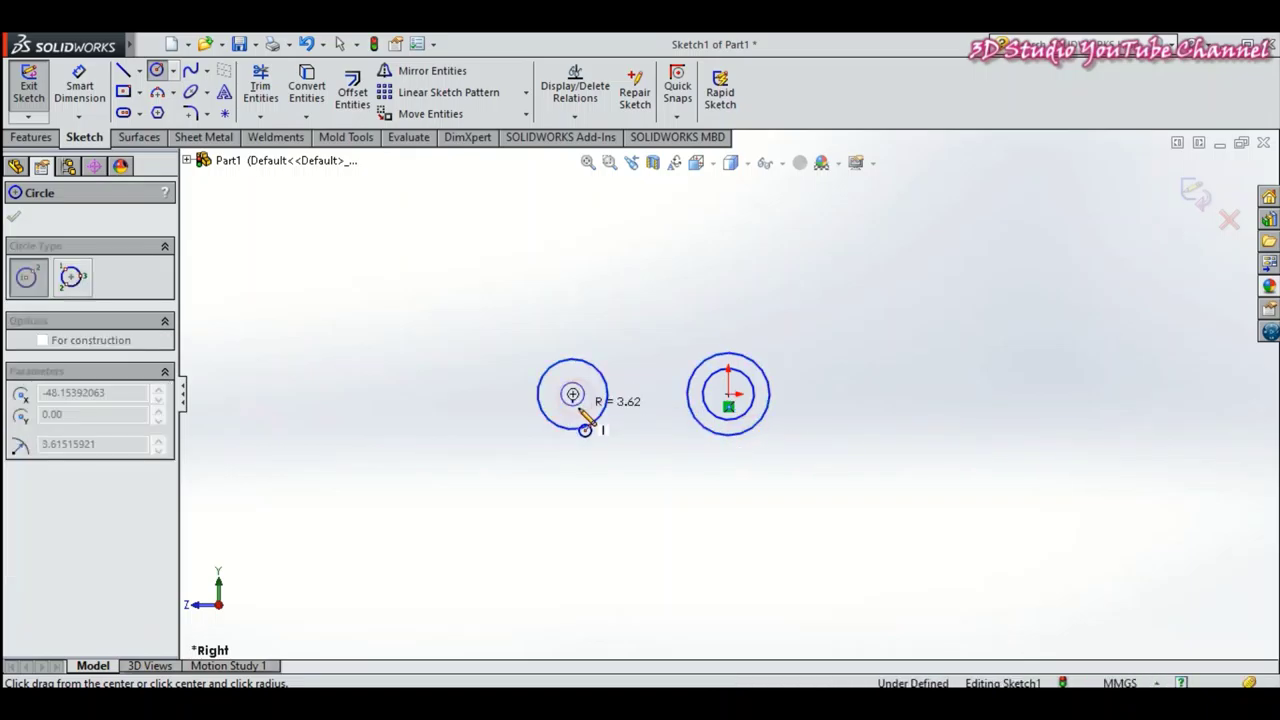
click(585, 415)
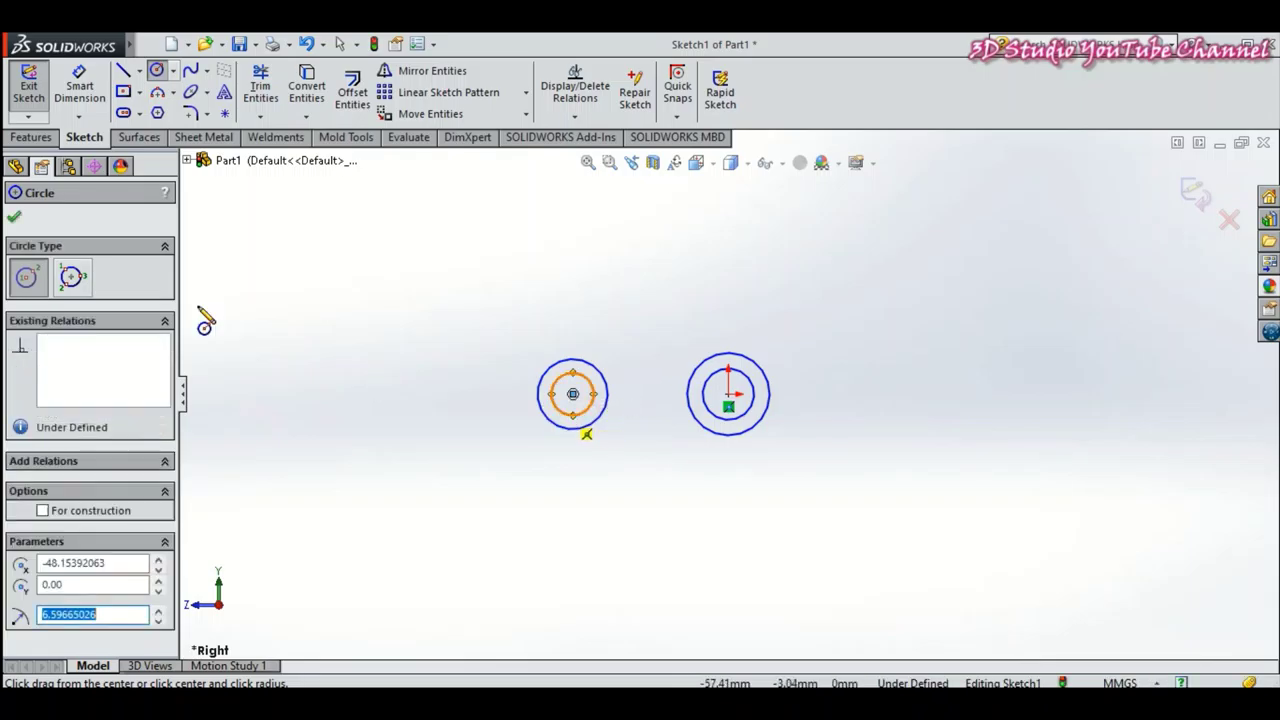
key(Escape)
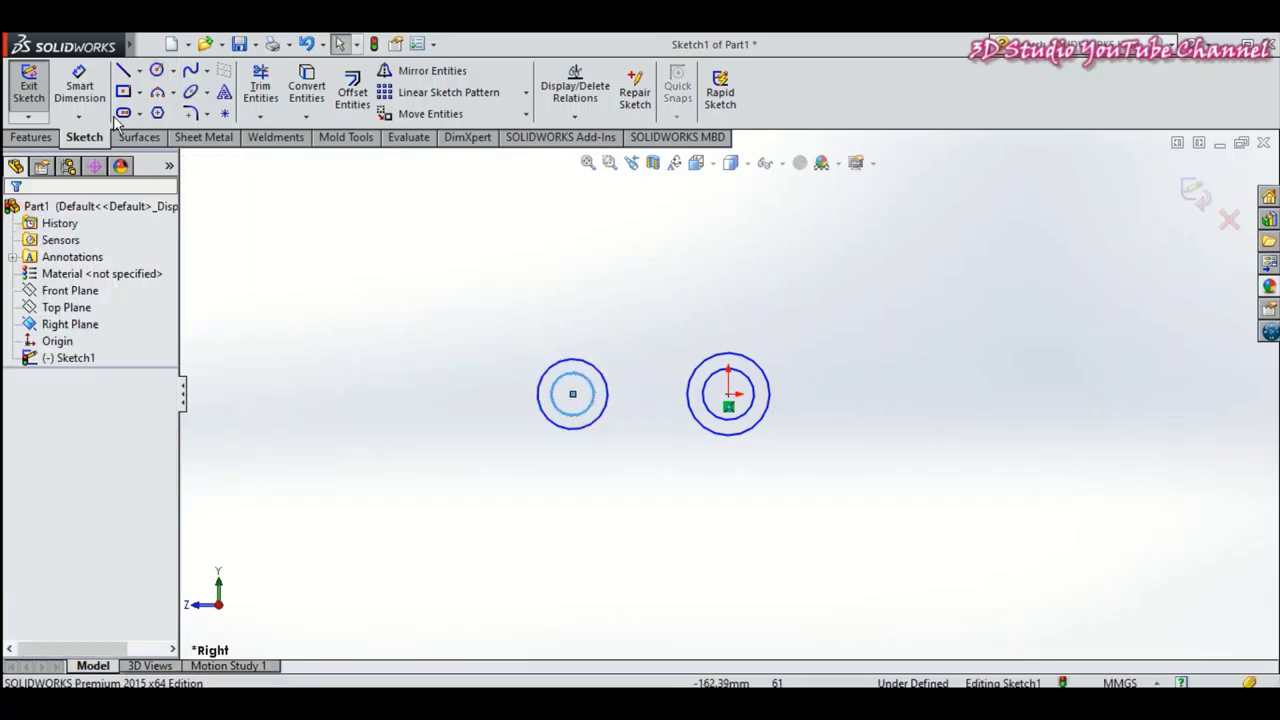
click(77, 95)
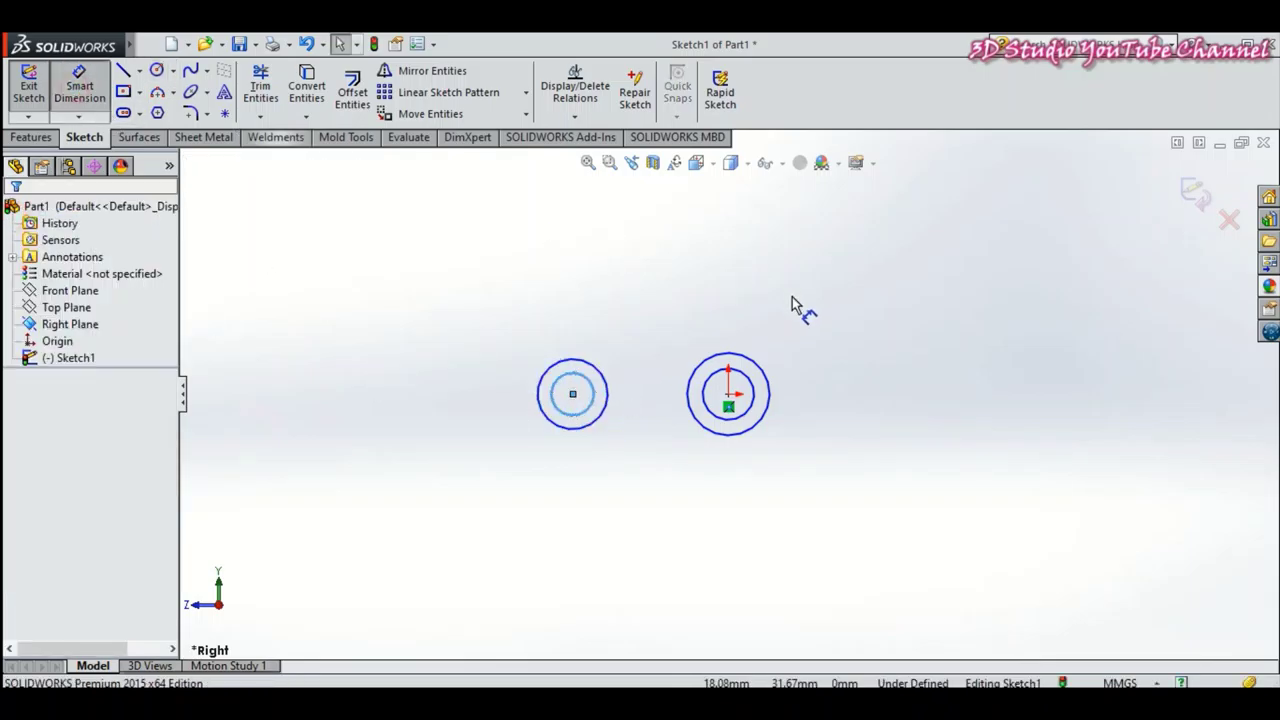
Dimension the origin circle pair: Ø18 outer circle and Ø9 inner circle.
click(767, 376)
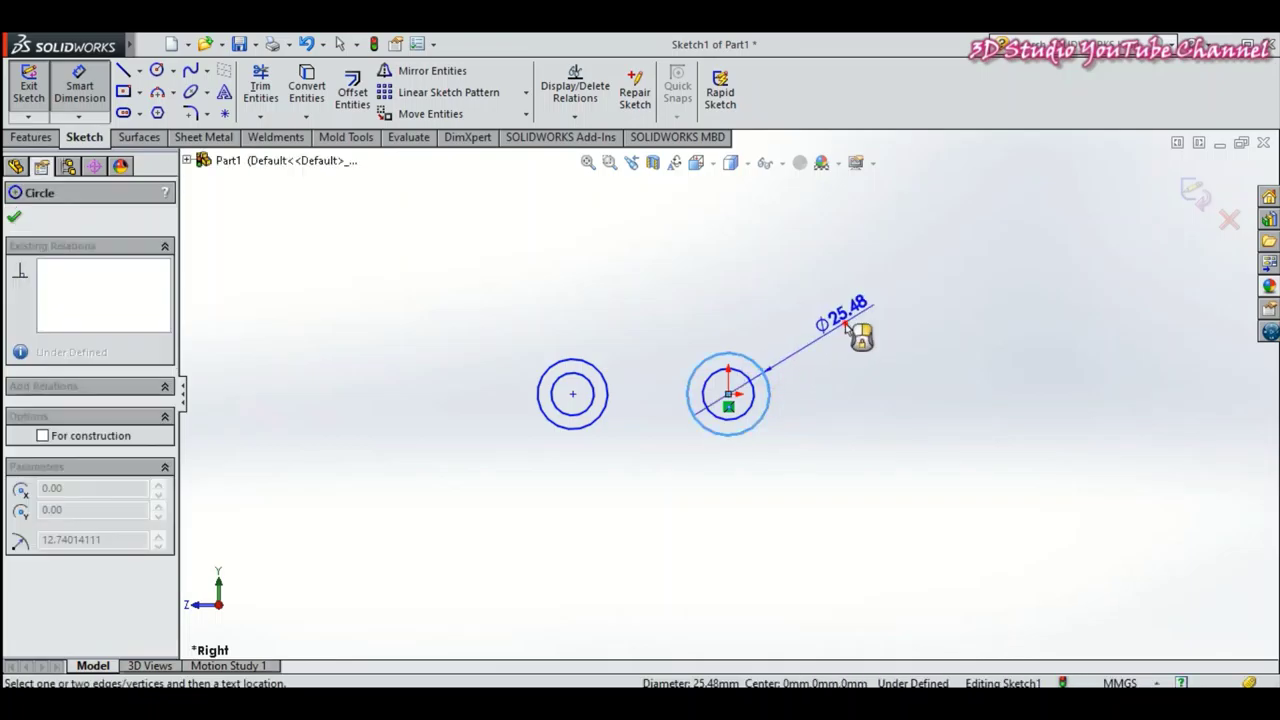
click(847, 327)
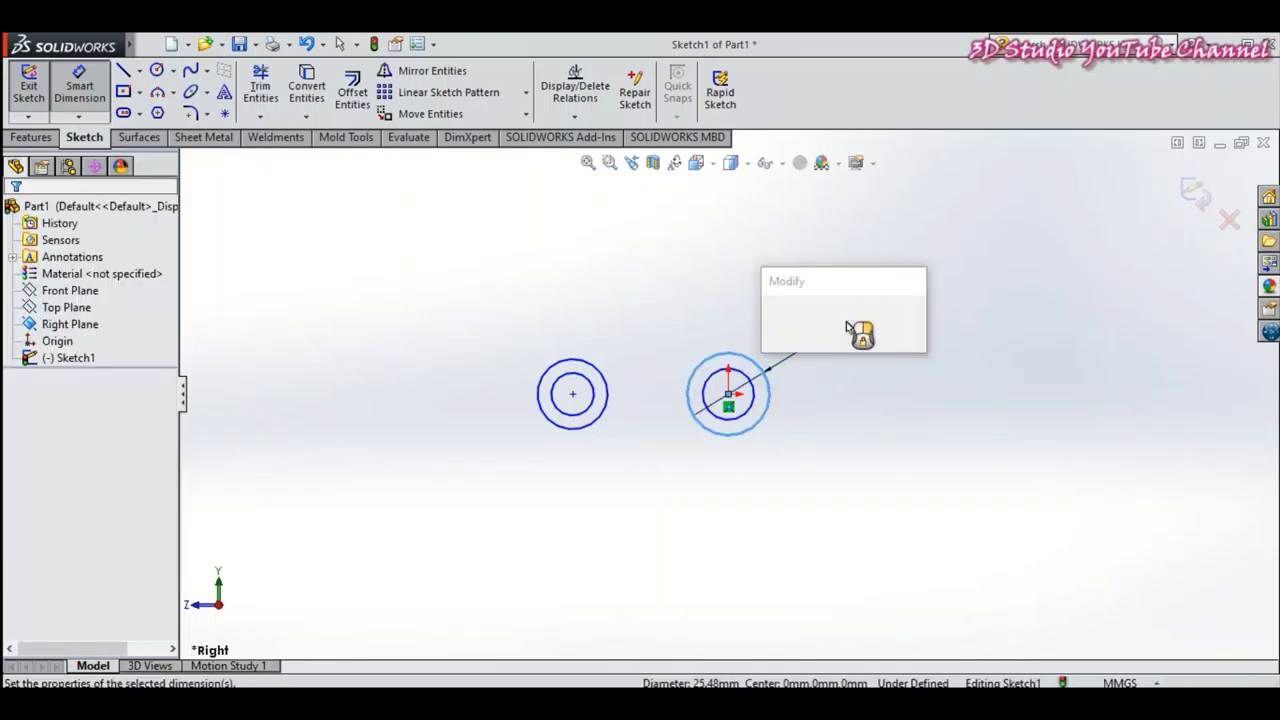
text(18)
key(Return)
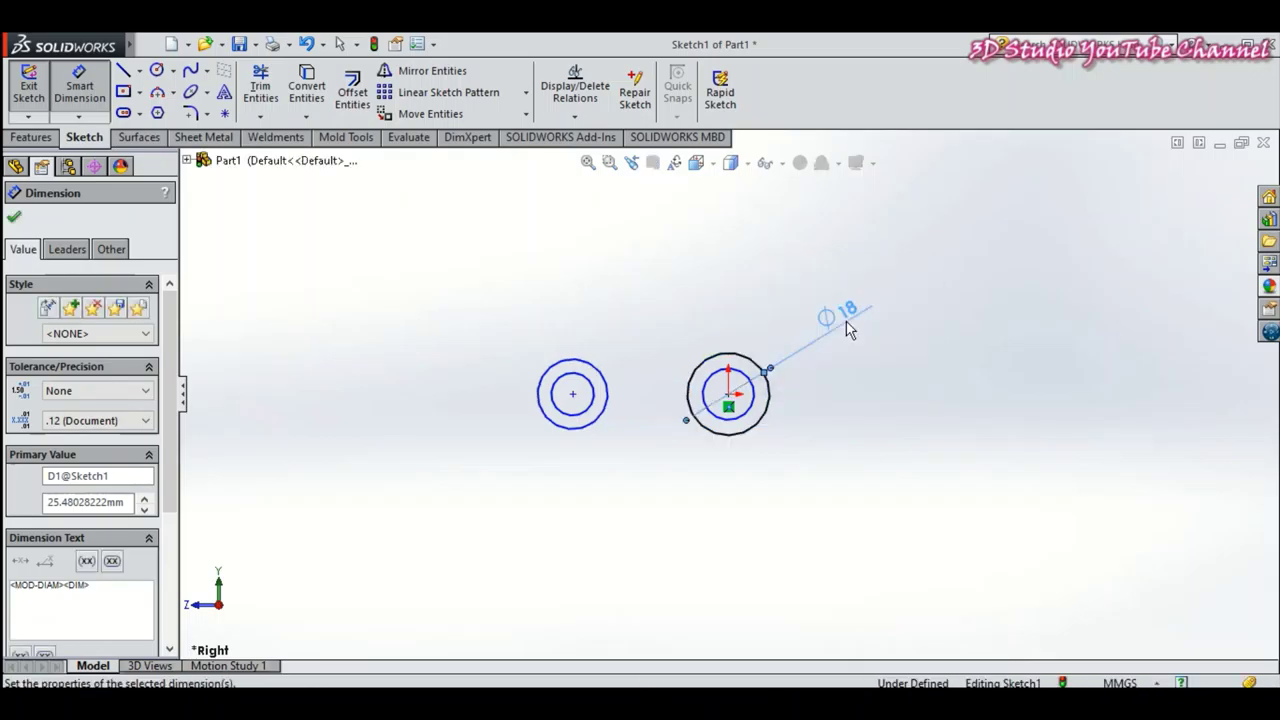
click(744, 413)
click(787, 502)
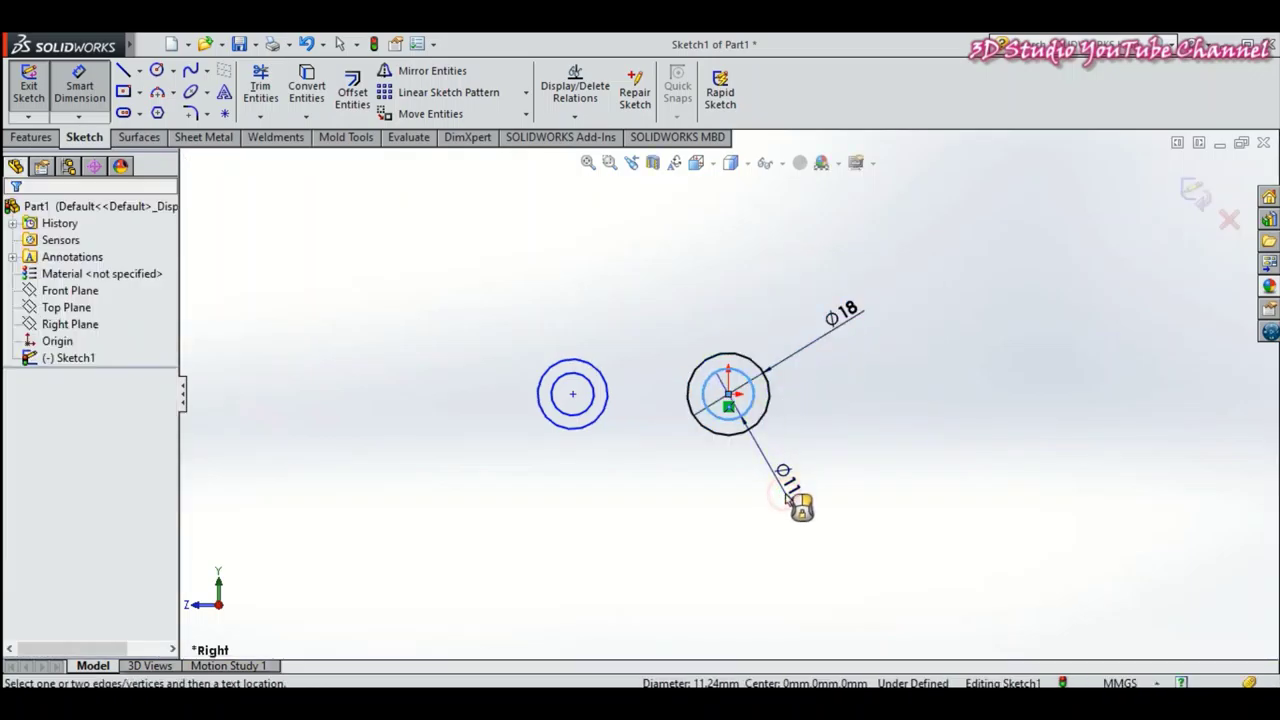
text(9.00mm)
key(Return)
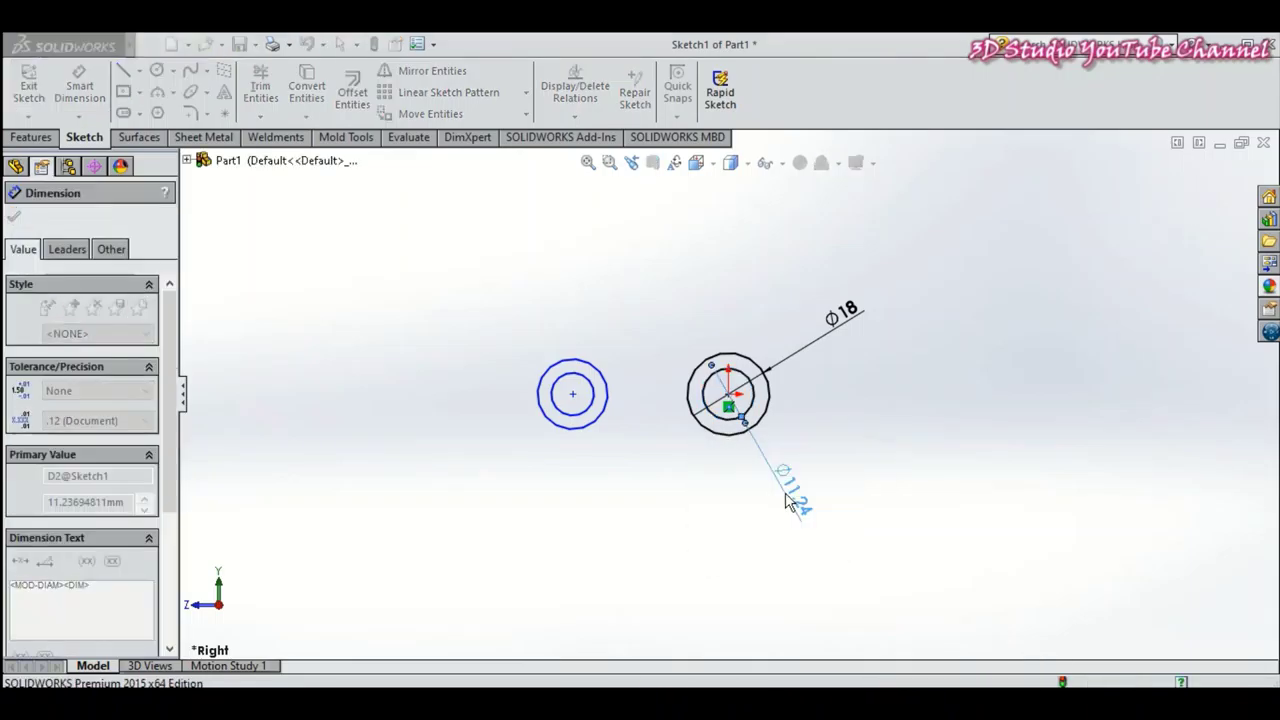
Dimension the left circle pair: Ø18 outer circle and Ø9 inner circle.
click(600, 368)
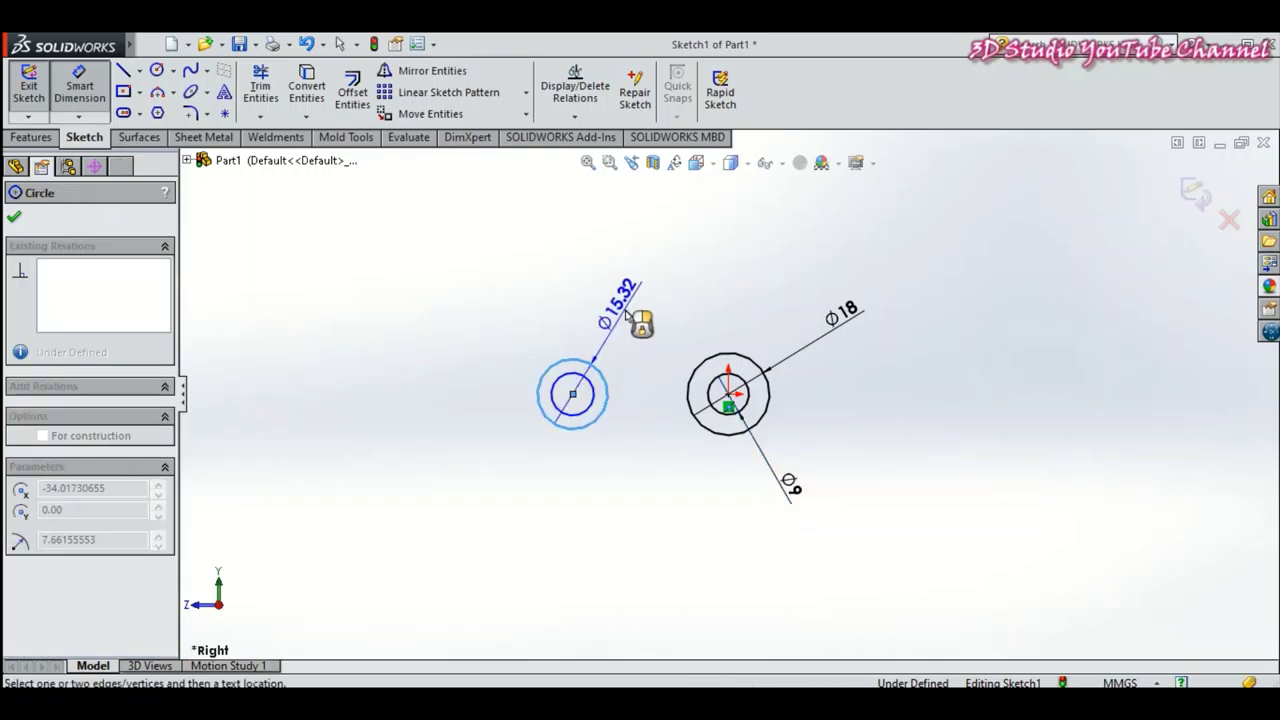
click(625, 316)
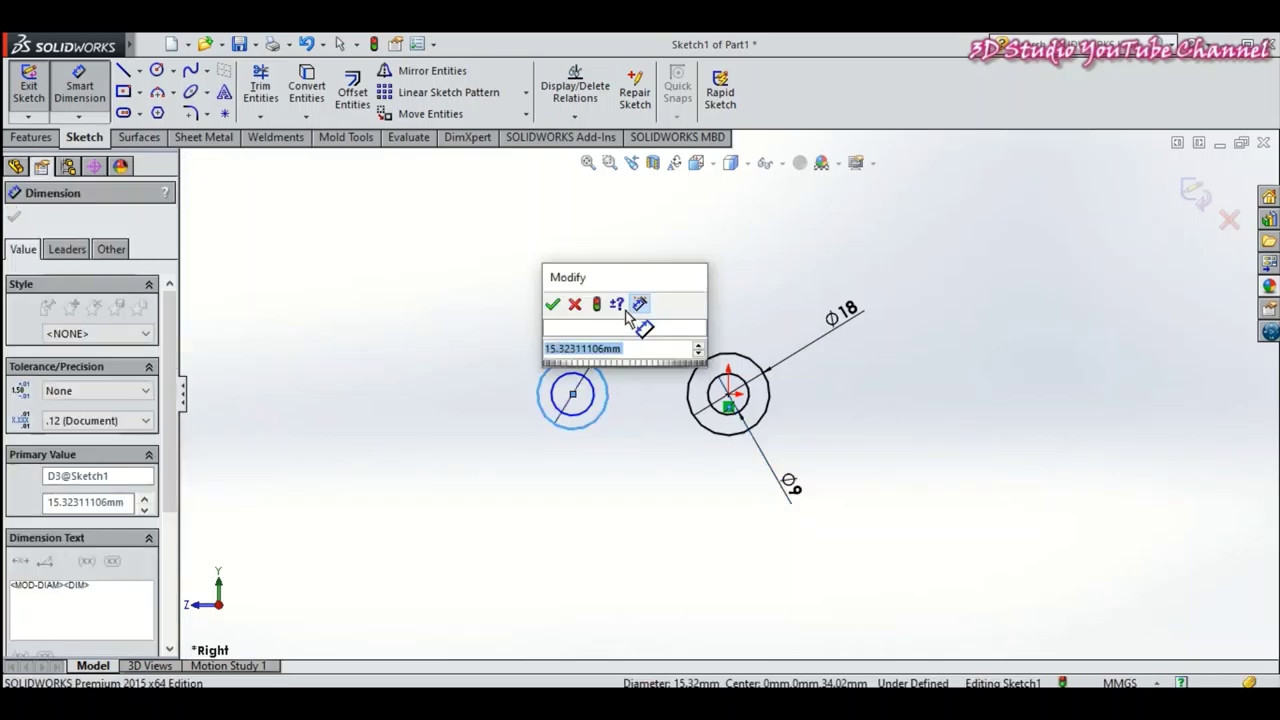
key(Escape)
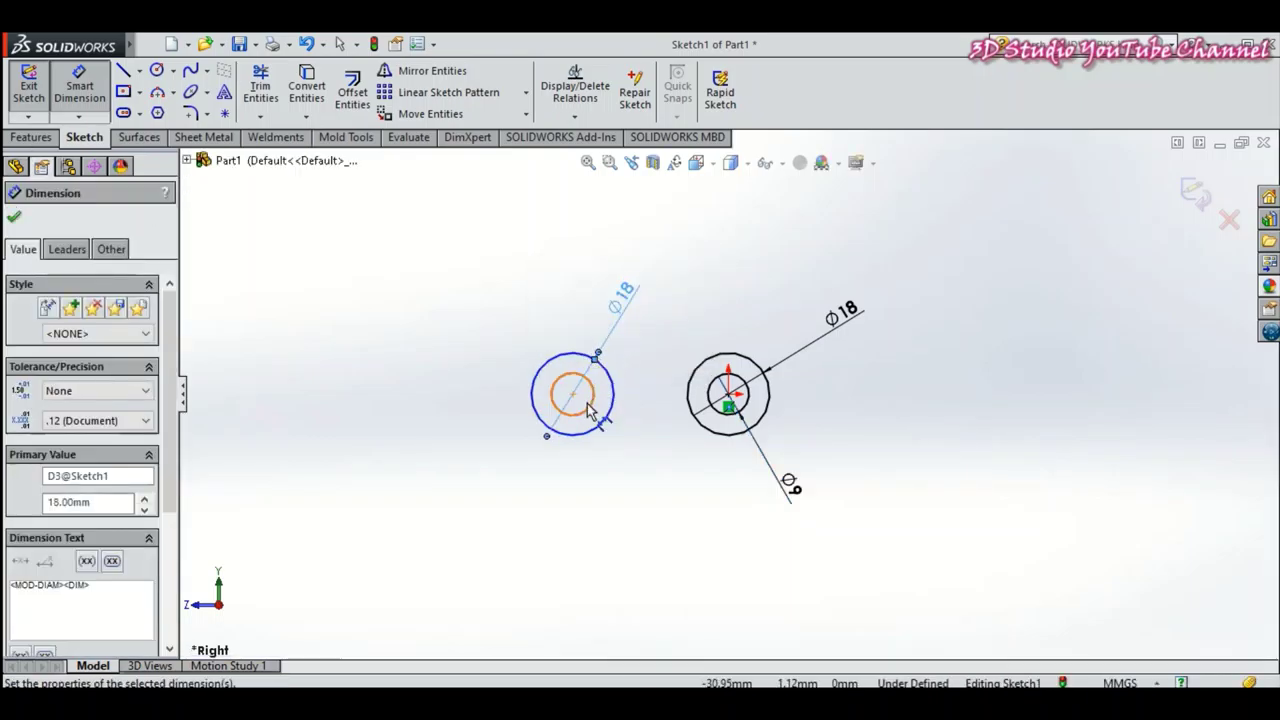
click(568, 414)
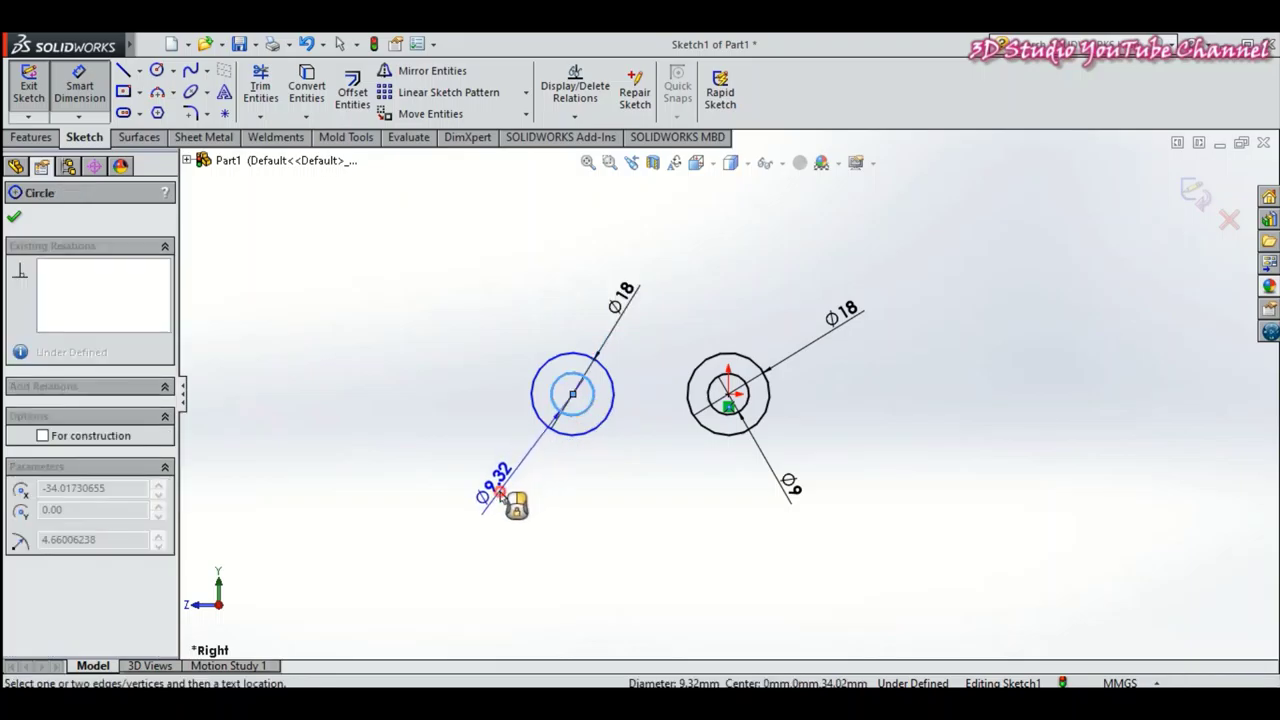
click(502, 497)
text(9)
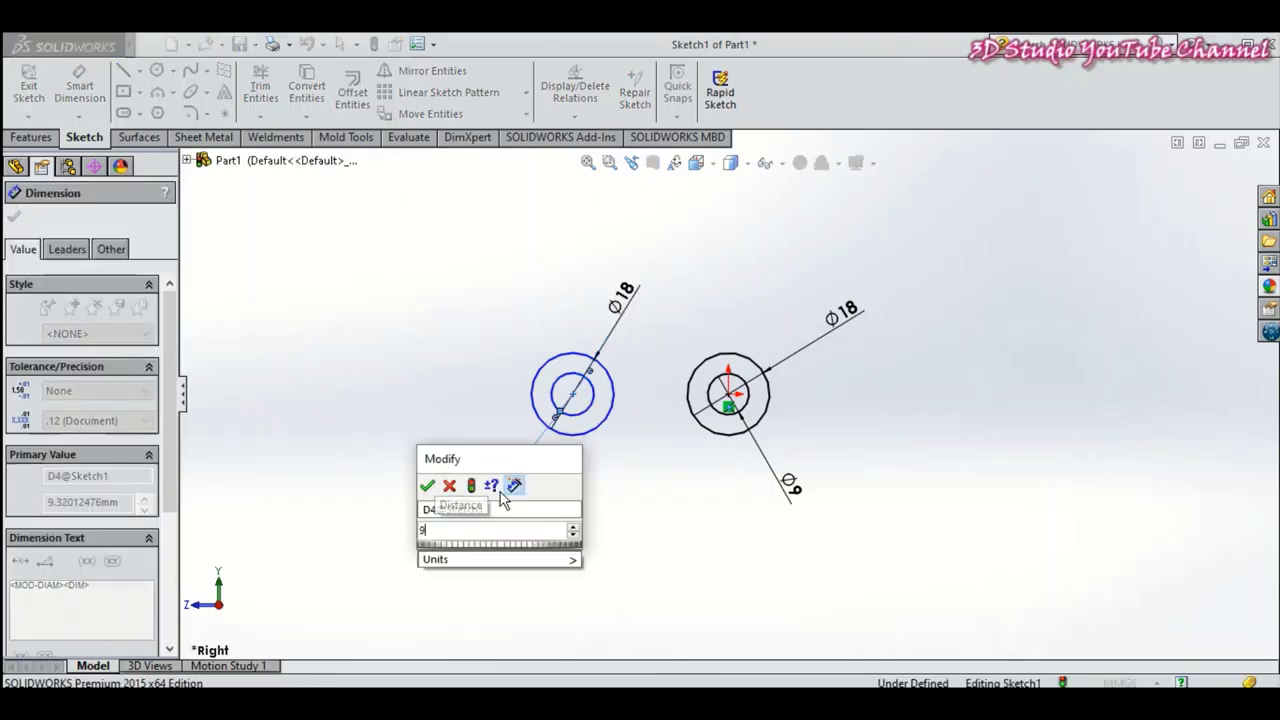
key(Return)
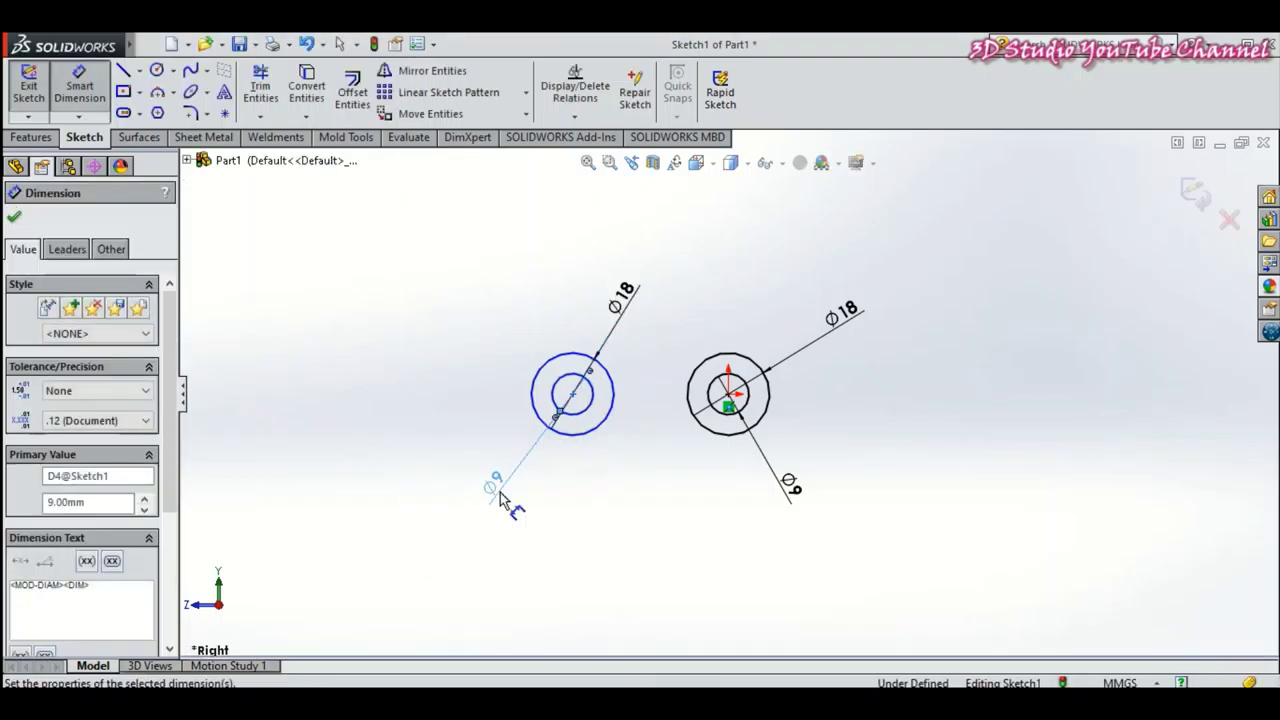
click(14, 220)
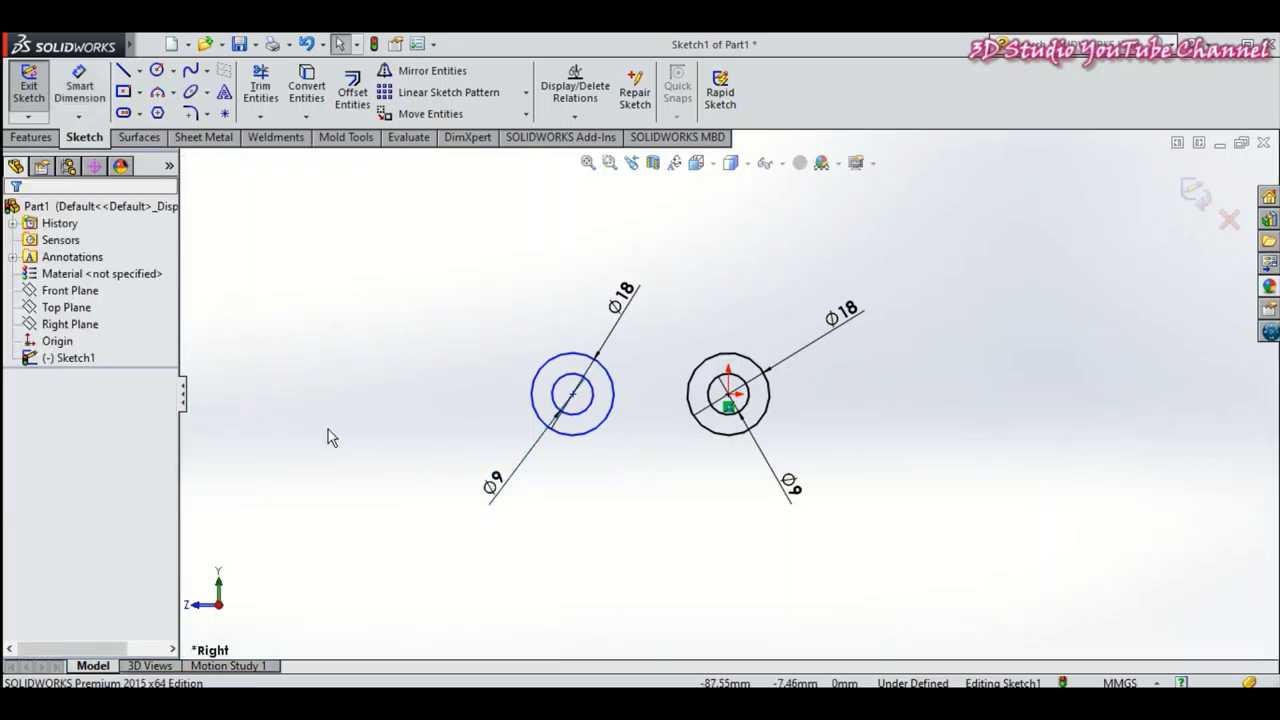
Draw a circle upper left of the circle pairs and give it a Ø14 diameter.
click(157, 71)
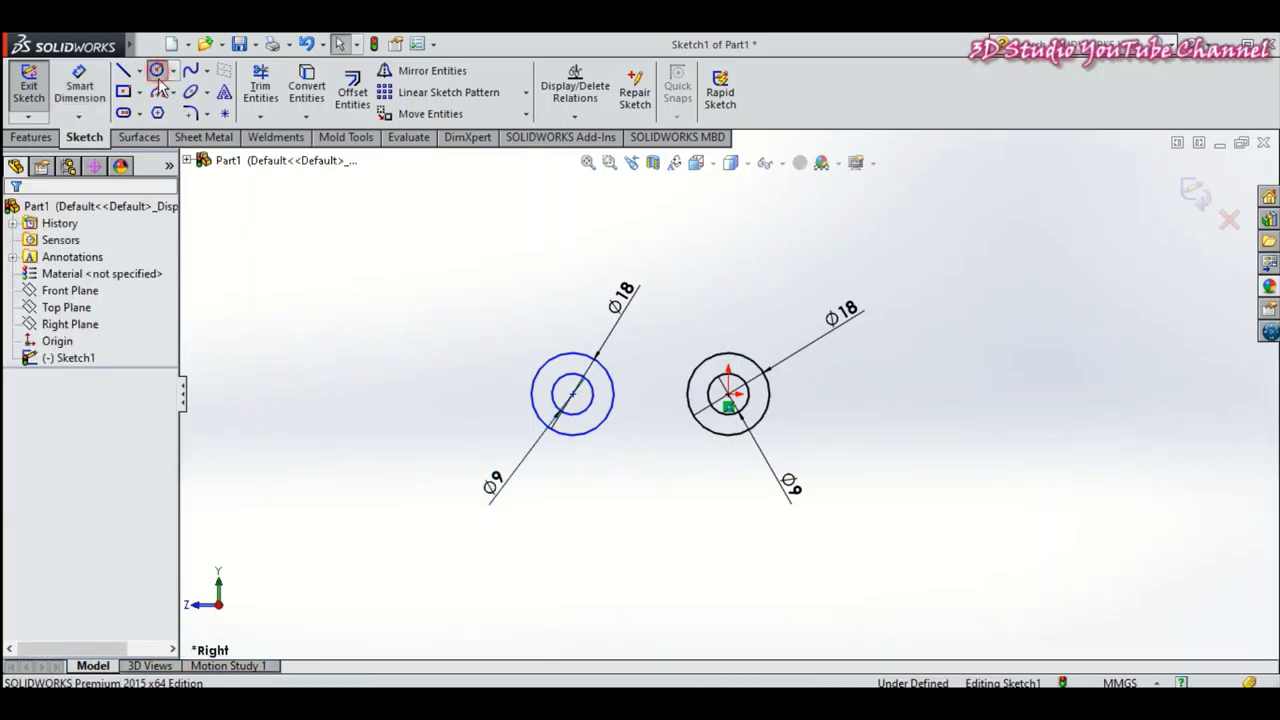
click(366, 245)
click(385, 268)
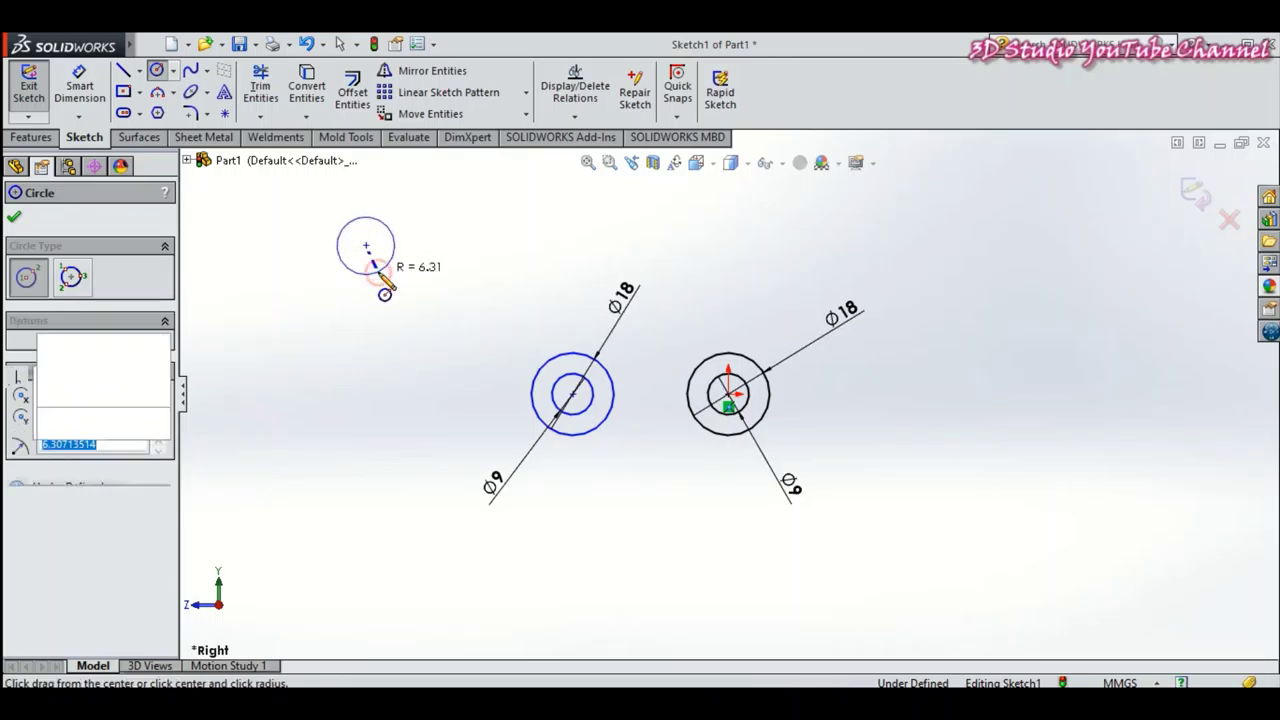
click(14, 216)
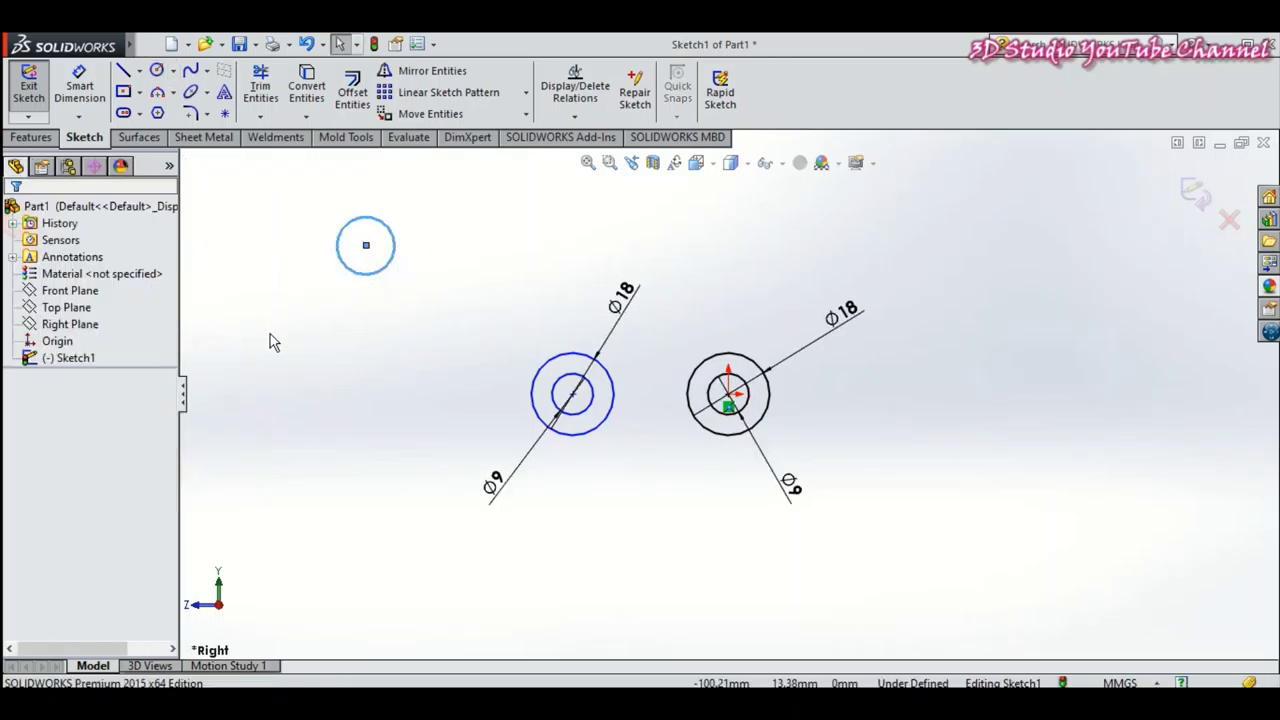
click(80, 86)
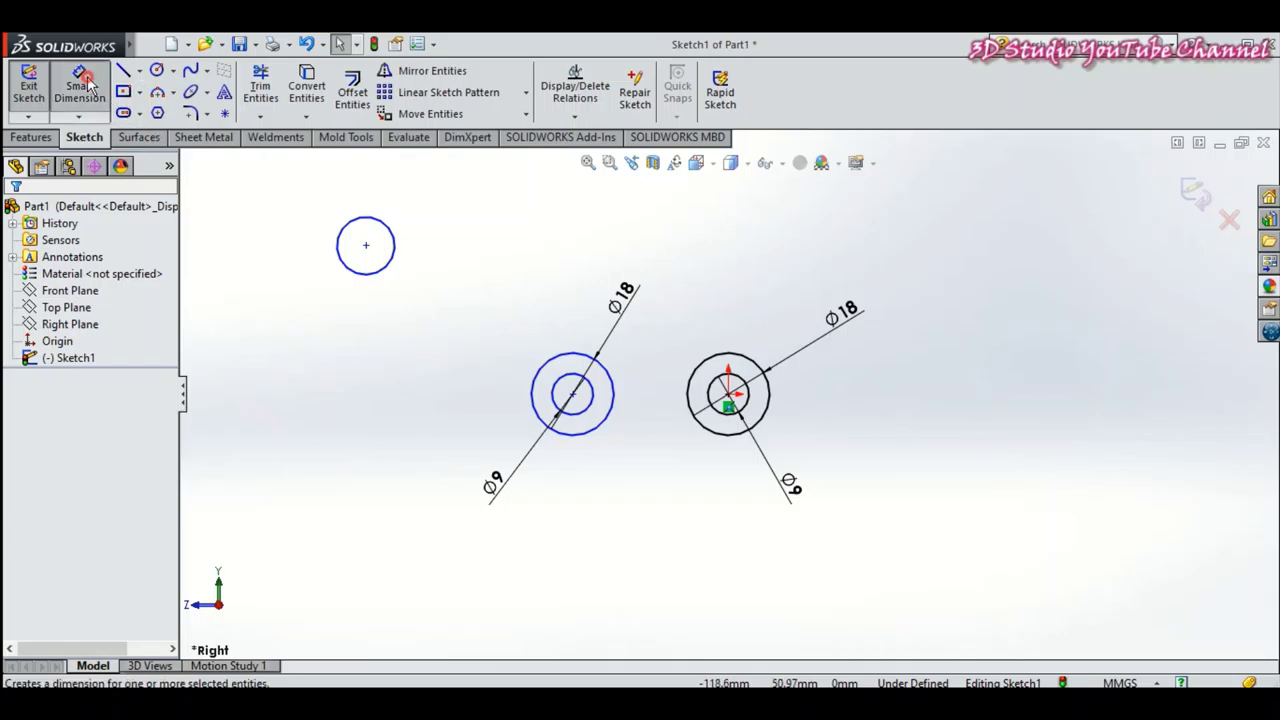
click(396, 241)
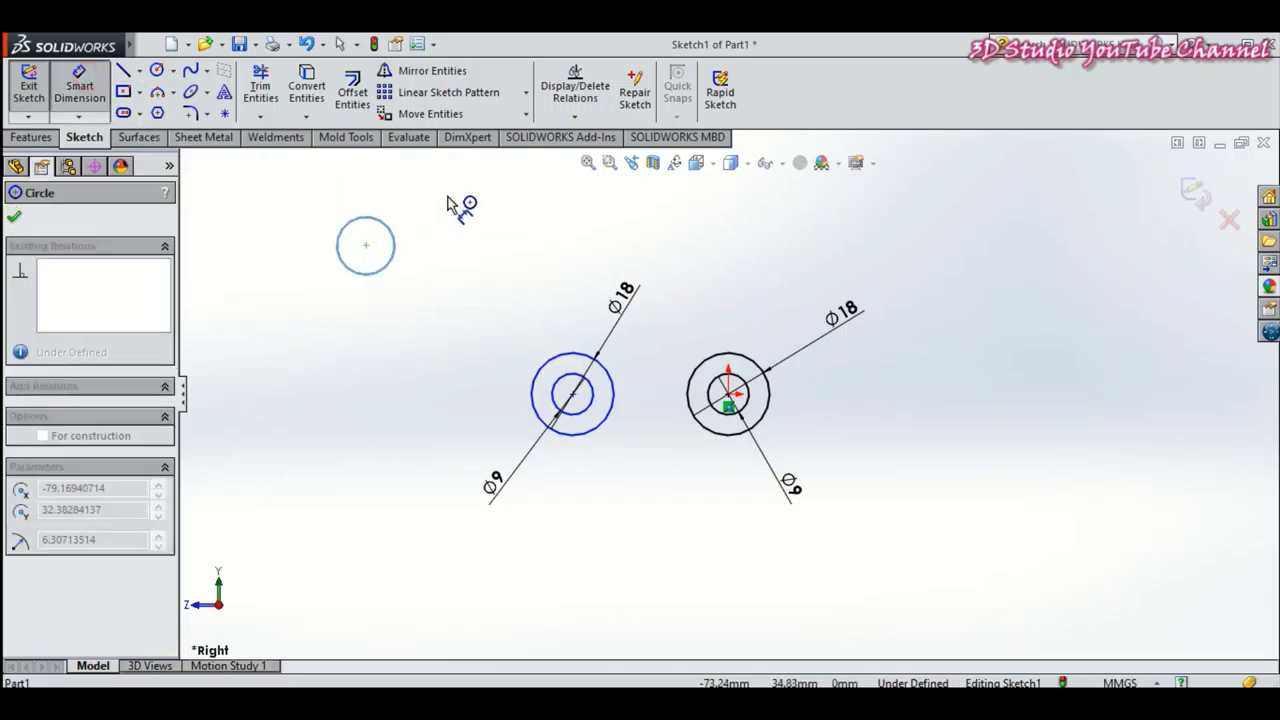
click(468, 204)
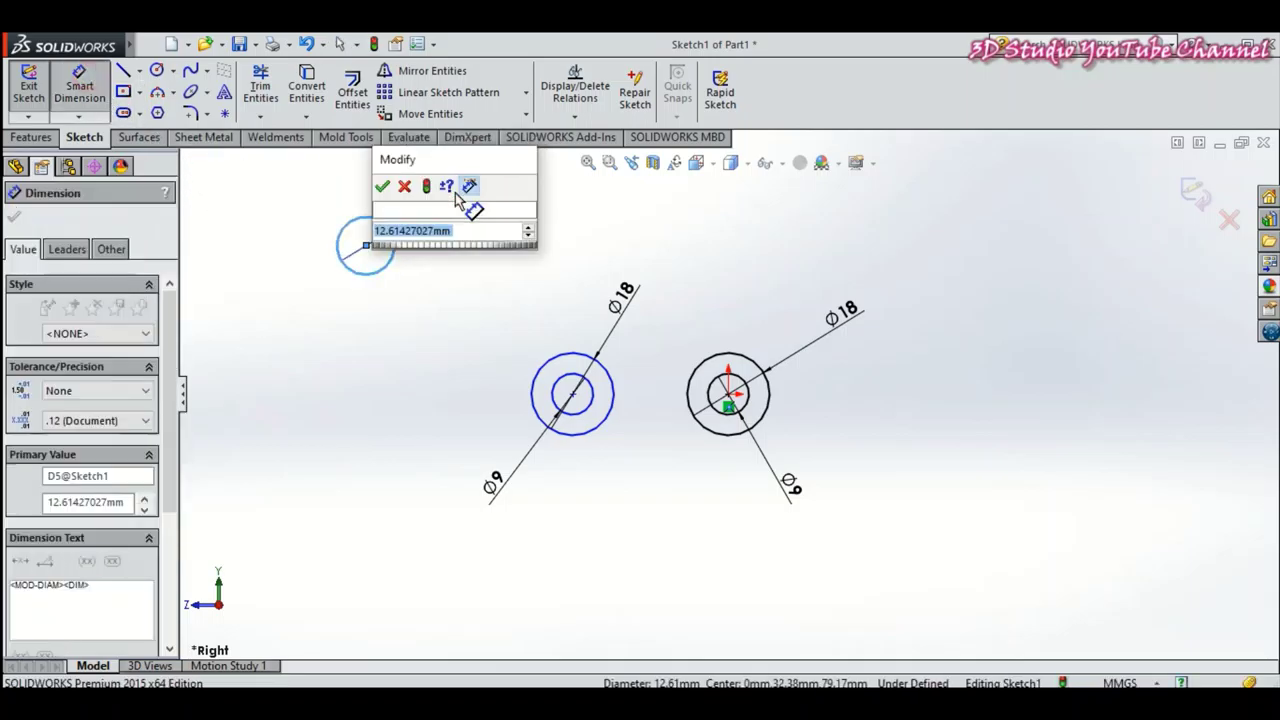
text(14)
key(Return)
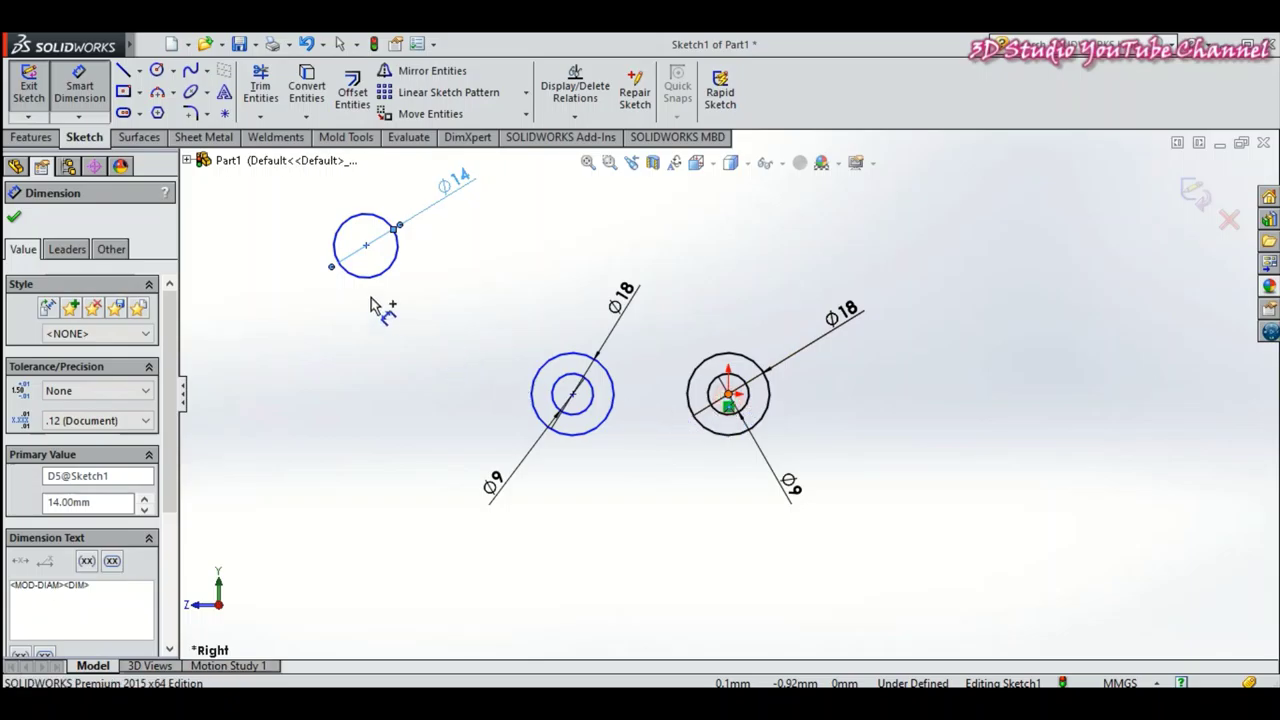
click(366, 245)
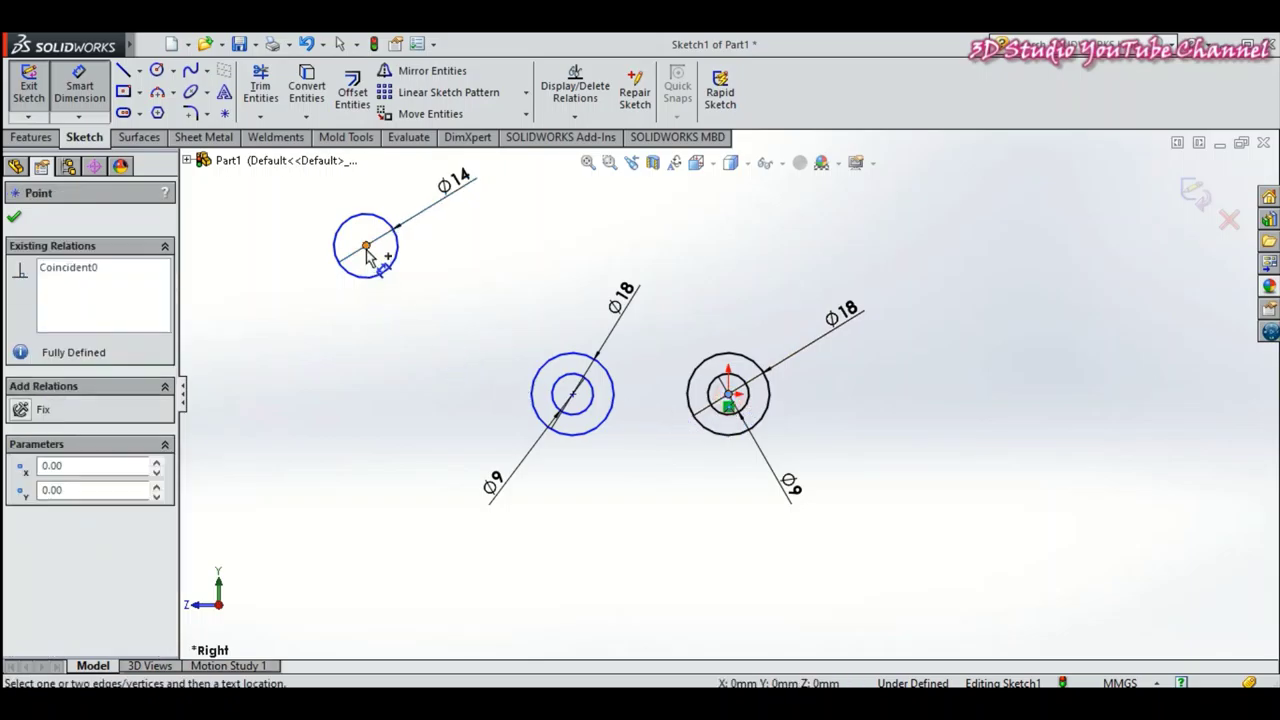
Place the Ø14 circle 100 mm horizontally from the right circle and space the Ø18 centres 24 mm apart.
click(495, 540)
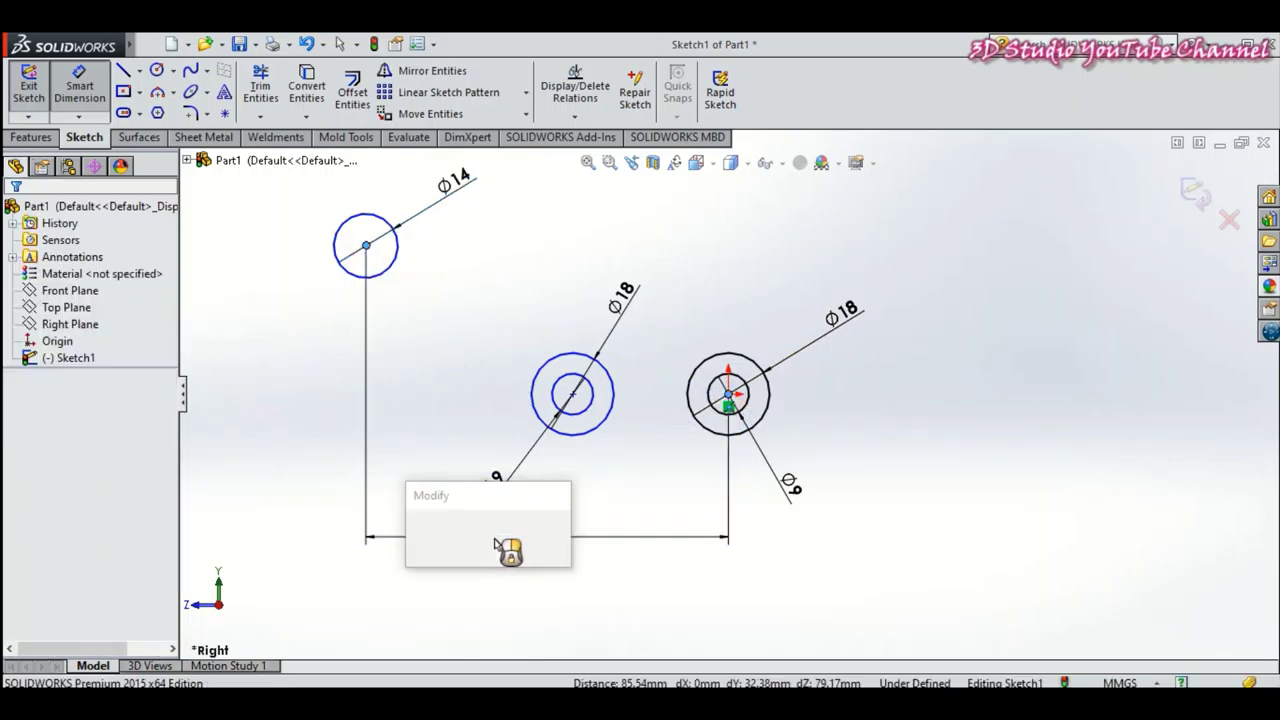
text(100)
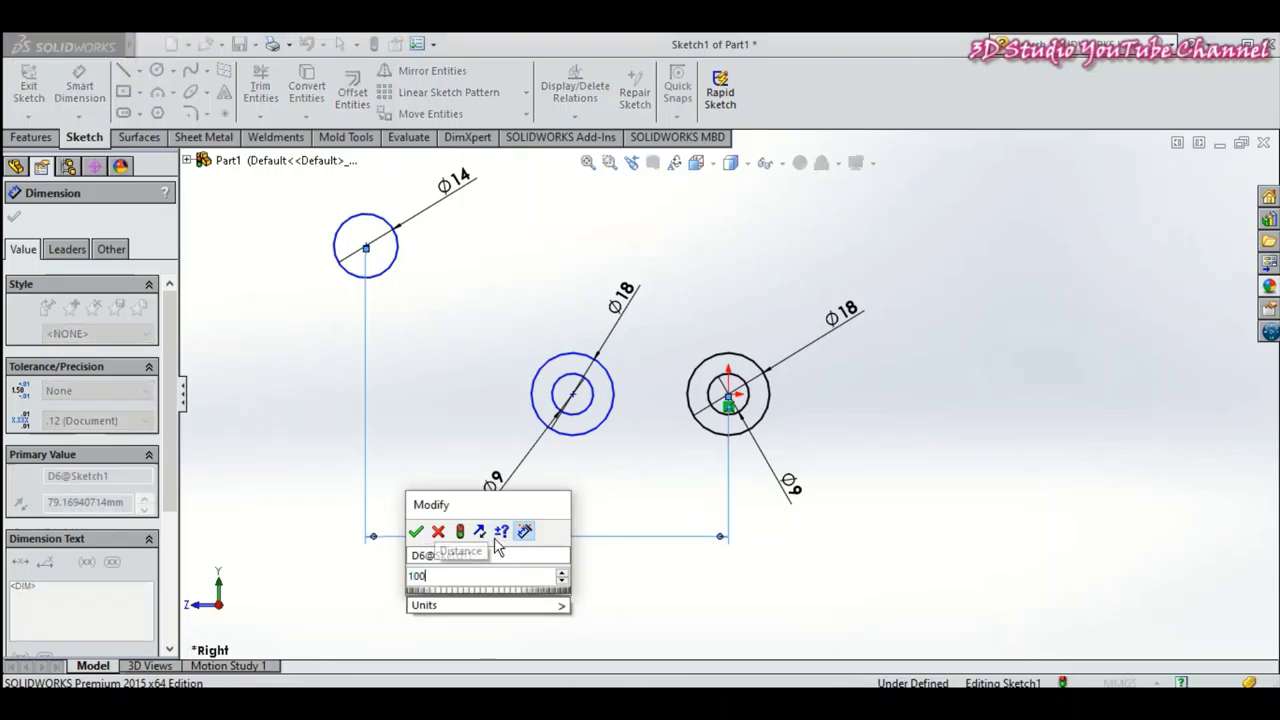
key(Return)
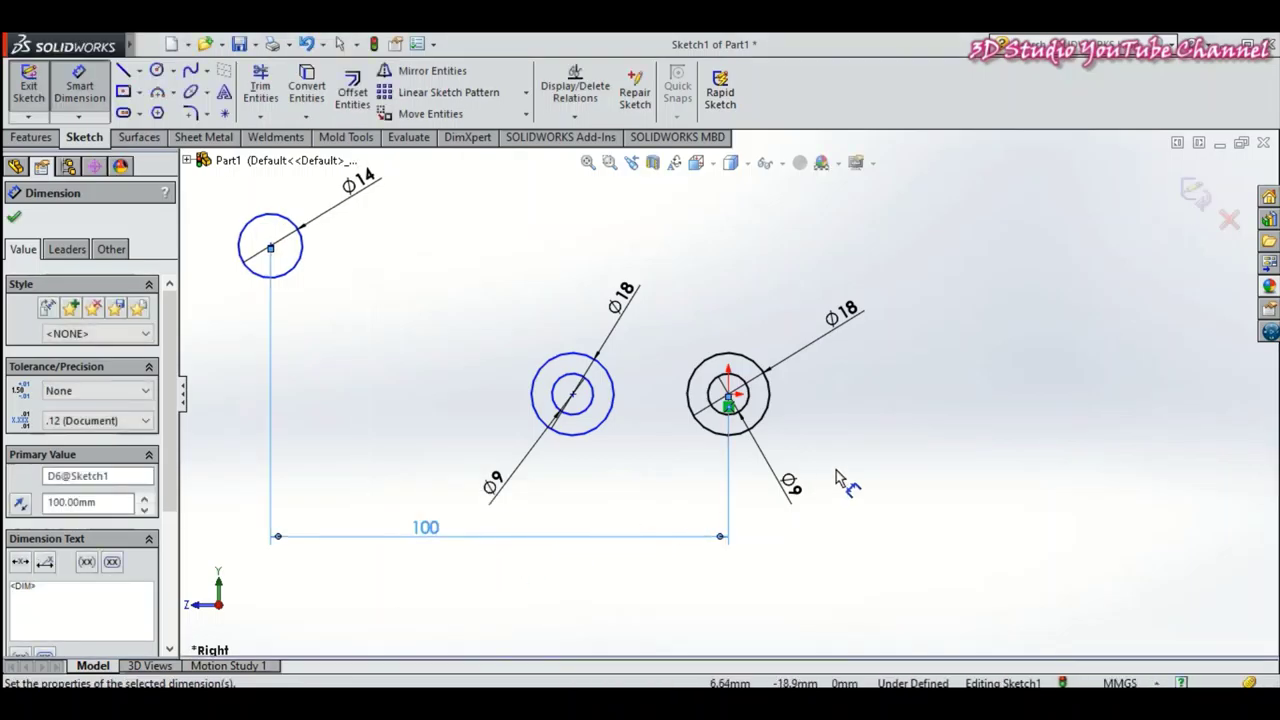
scroll(922, 447, up, 2)
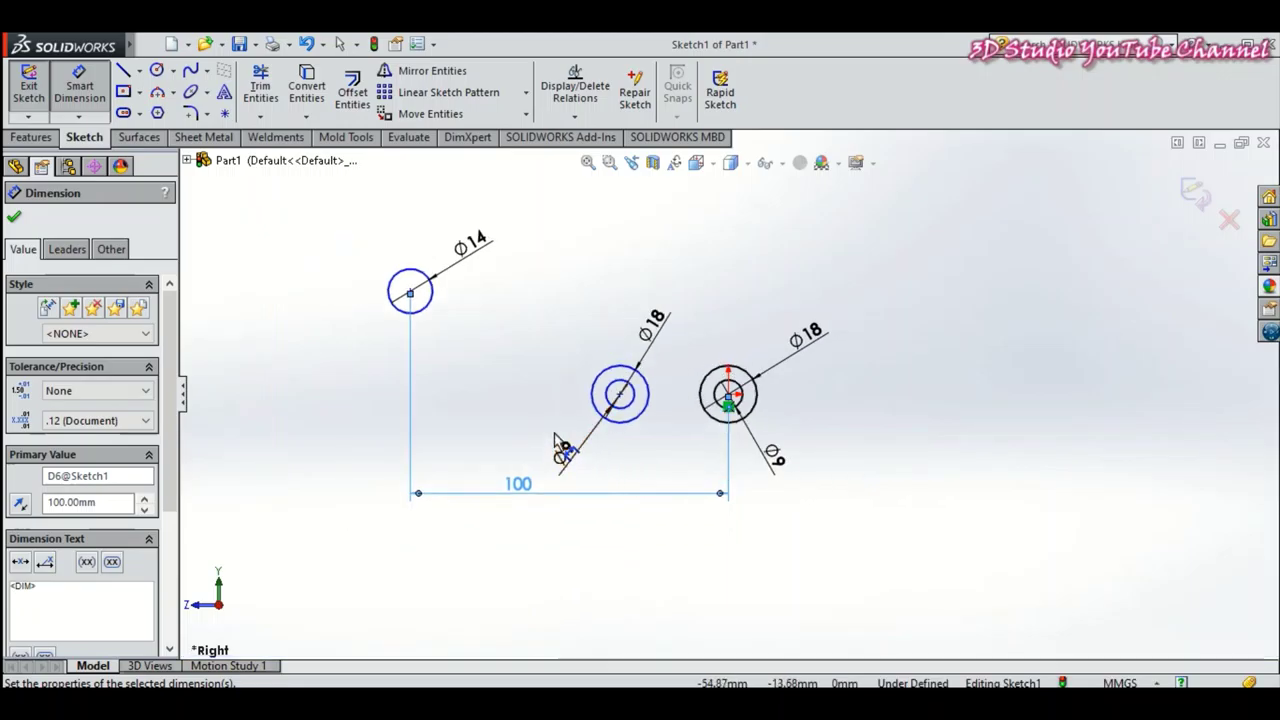
scroll(554, 438, down, 1)
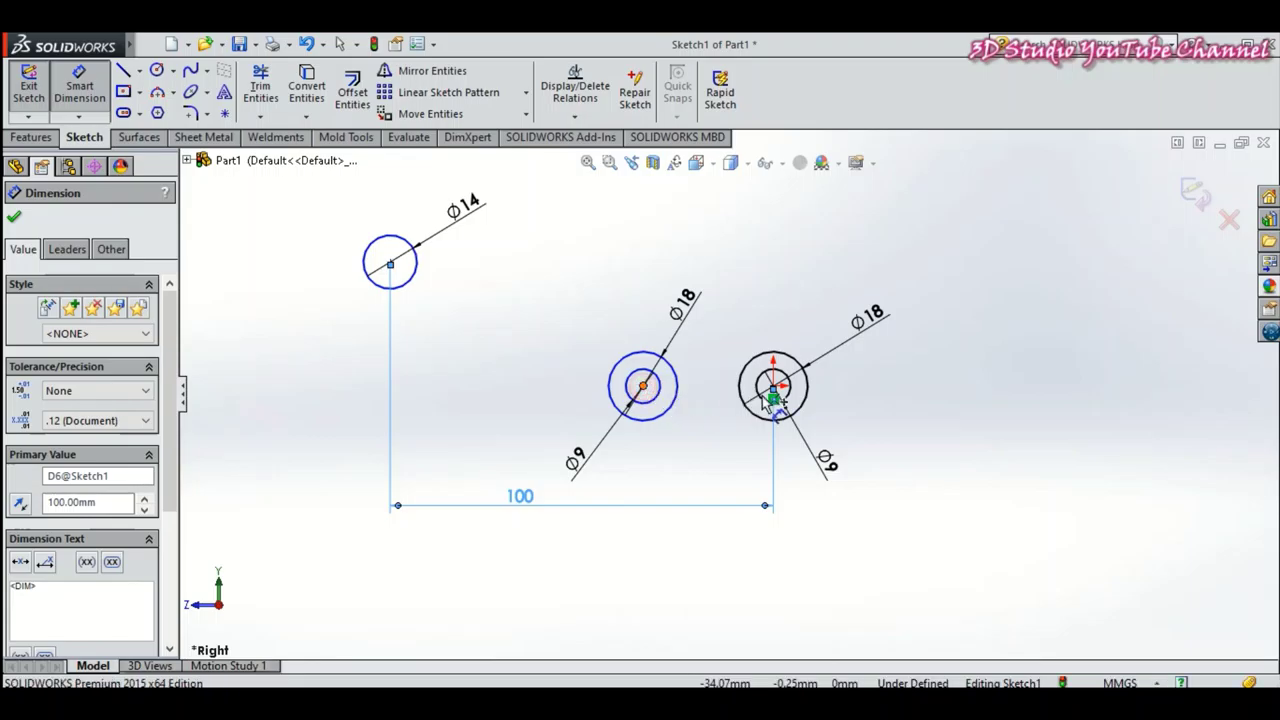
click(643, 387)
click(773, 386)
click(713, 460)
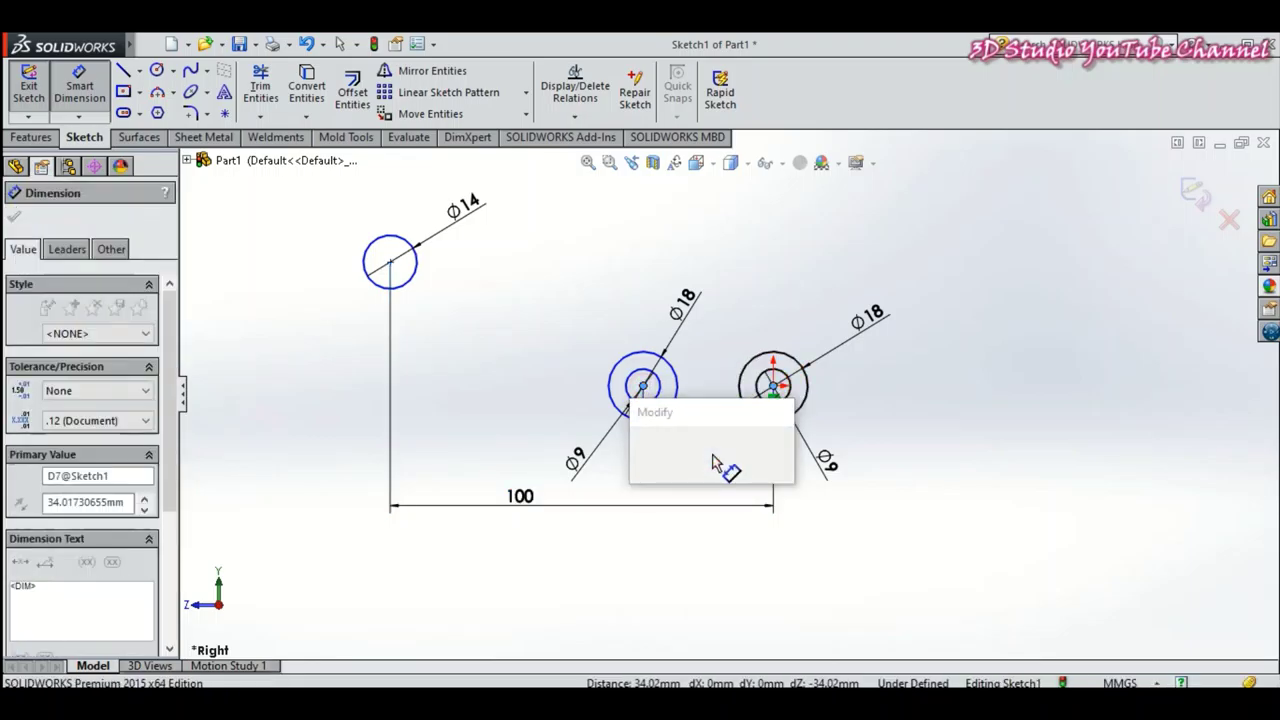
text(2)
text(24)
key(Return)
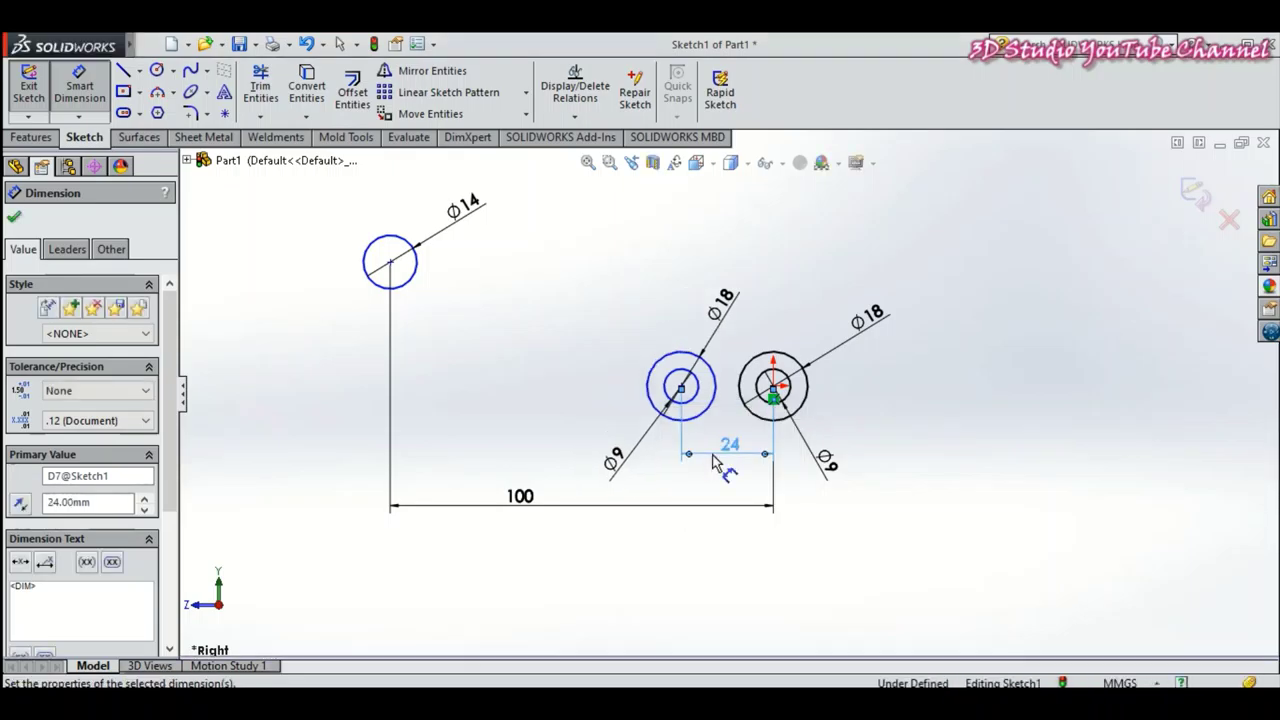
Set a 30 mm vertical distance between the Ø14 circle centre and the middle circle centre.
click(390, 262)
click(681, 387)
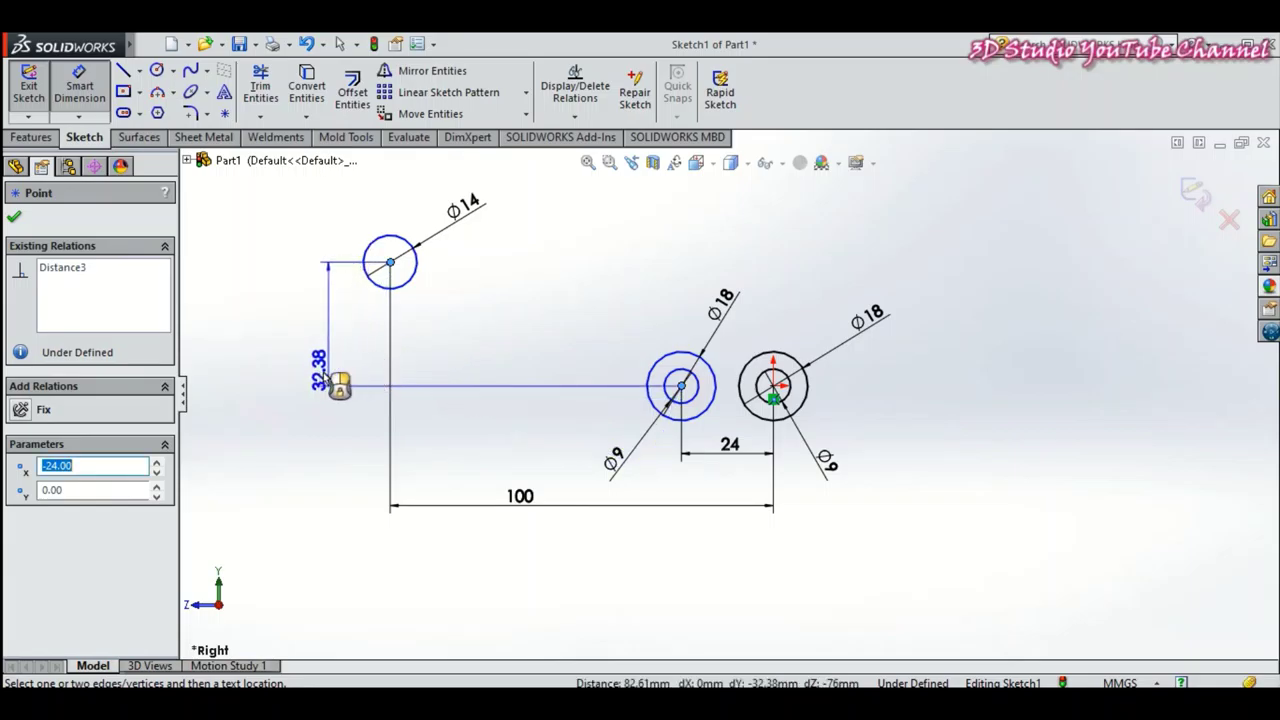
click(316, 350)
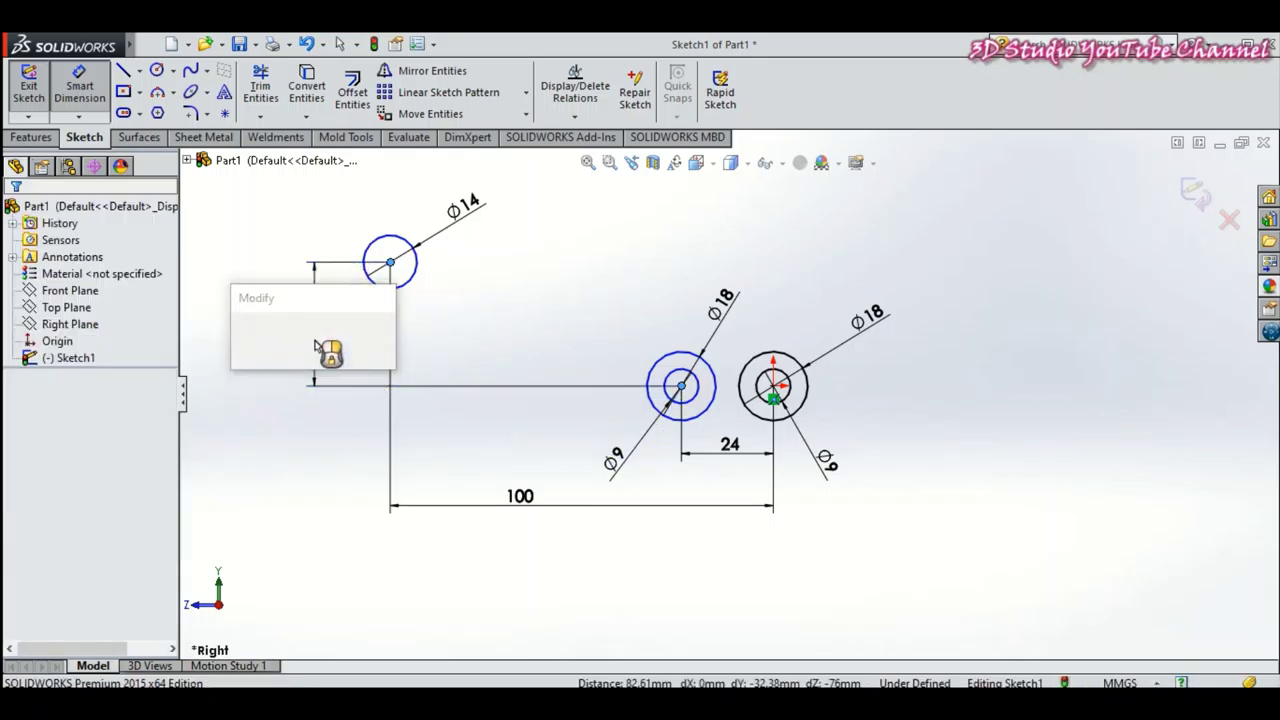
text(30)
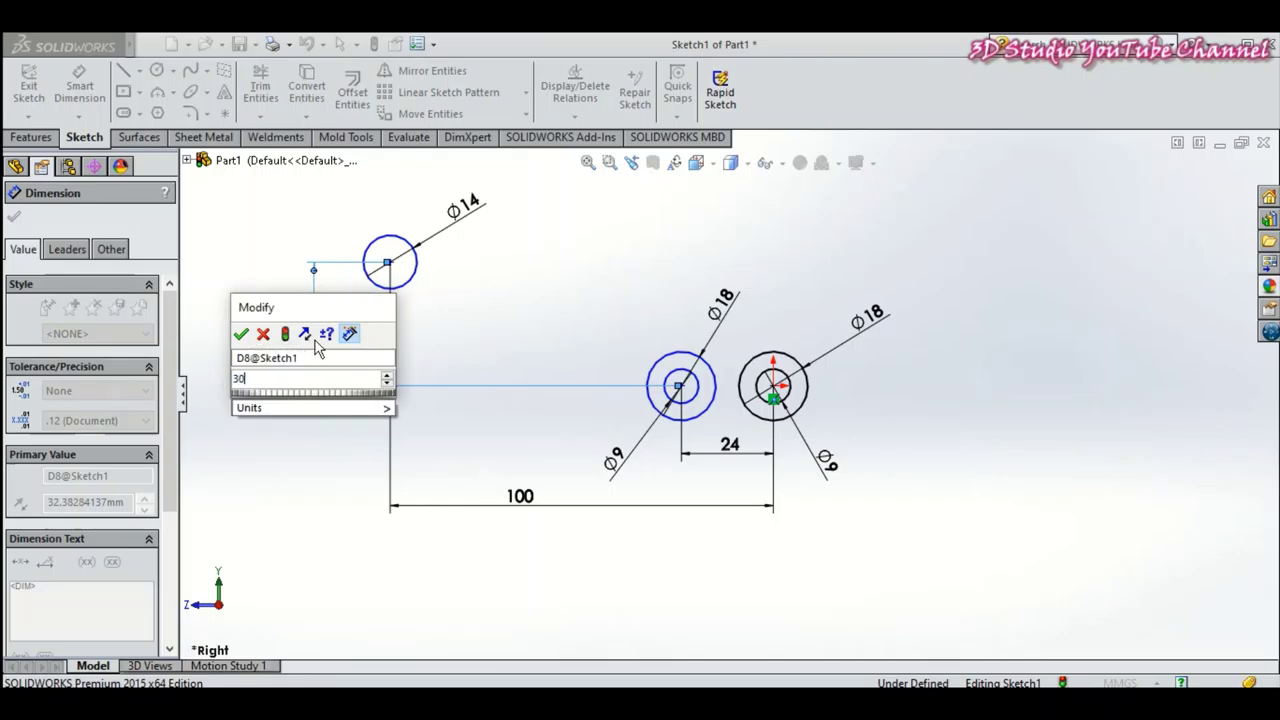
key(Return)
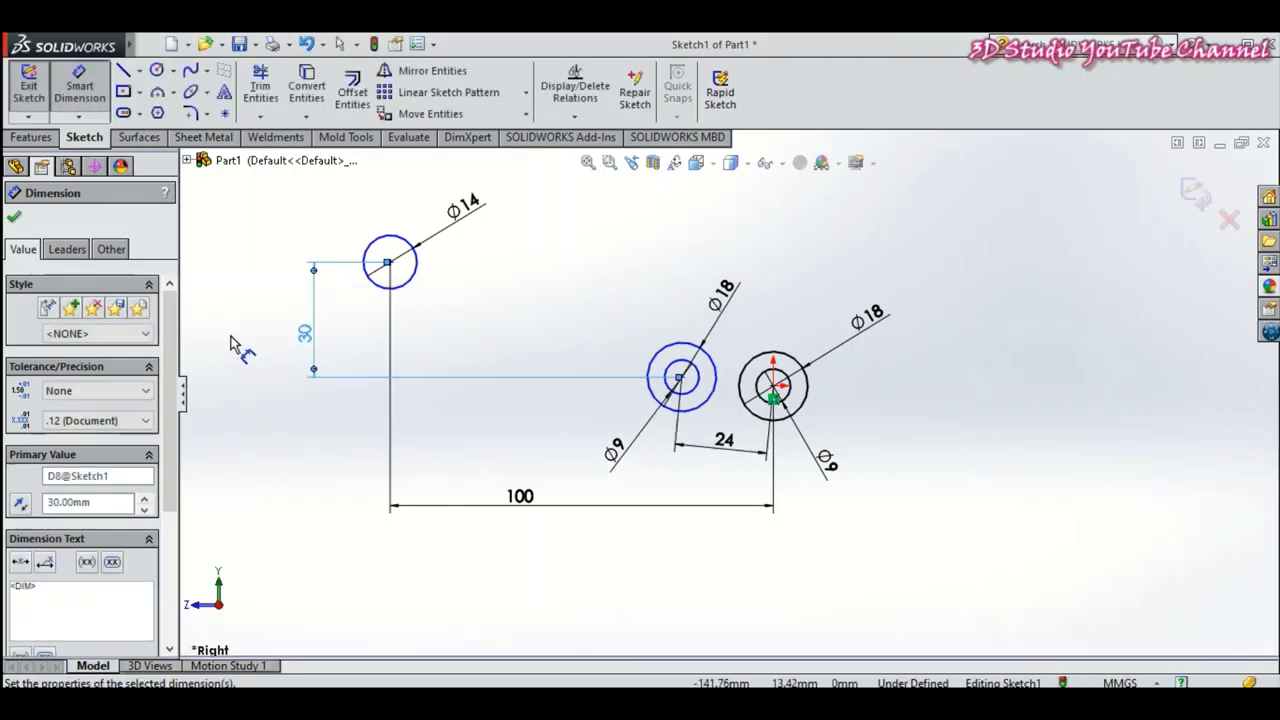
click(14, 218)
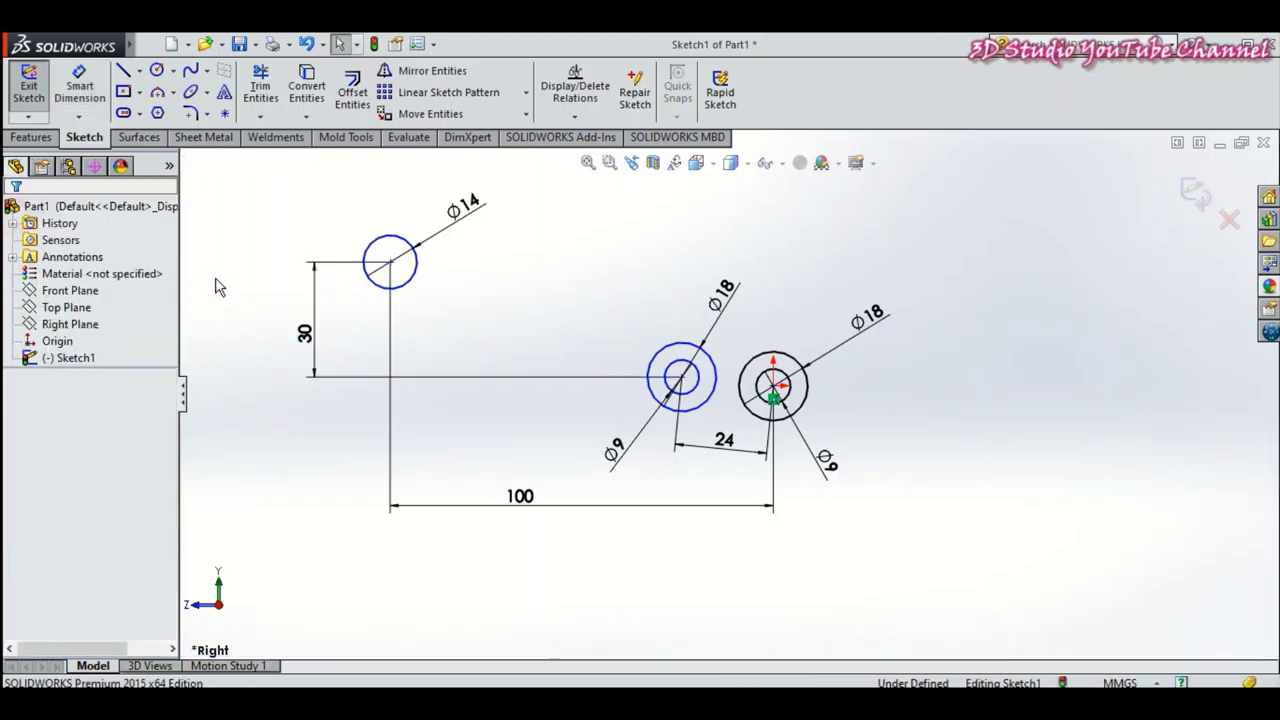
Add a Horizontal relation between the middle and right Ø18 circle centres.
click(682, 380)
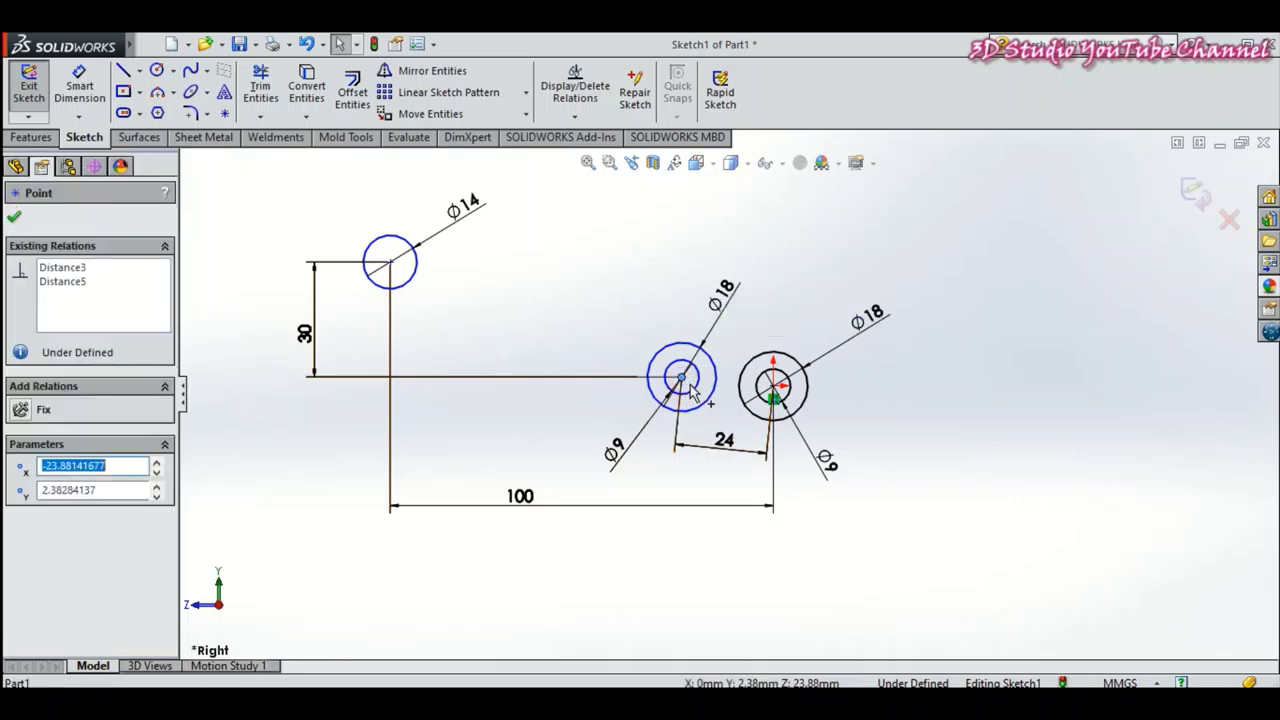
ctrl+click(771, 392)
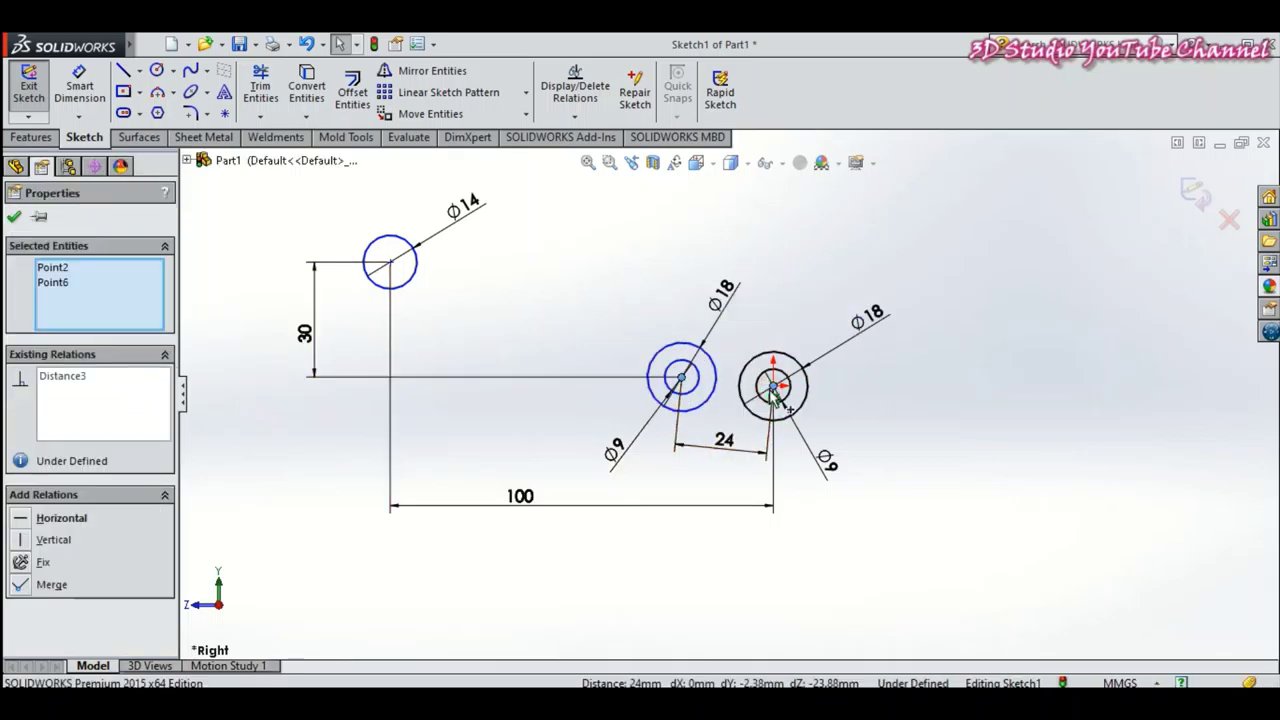
click(22, 519)
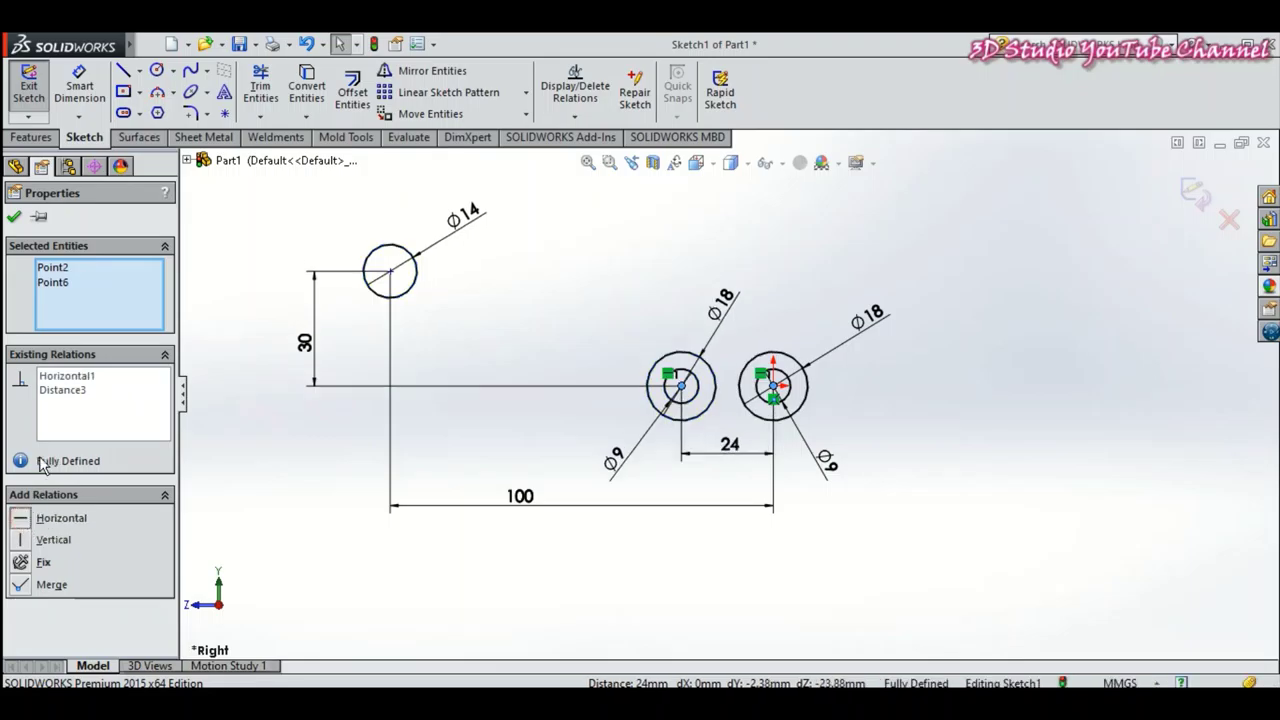
click(15, 219)
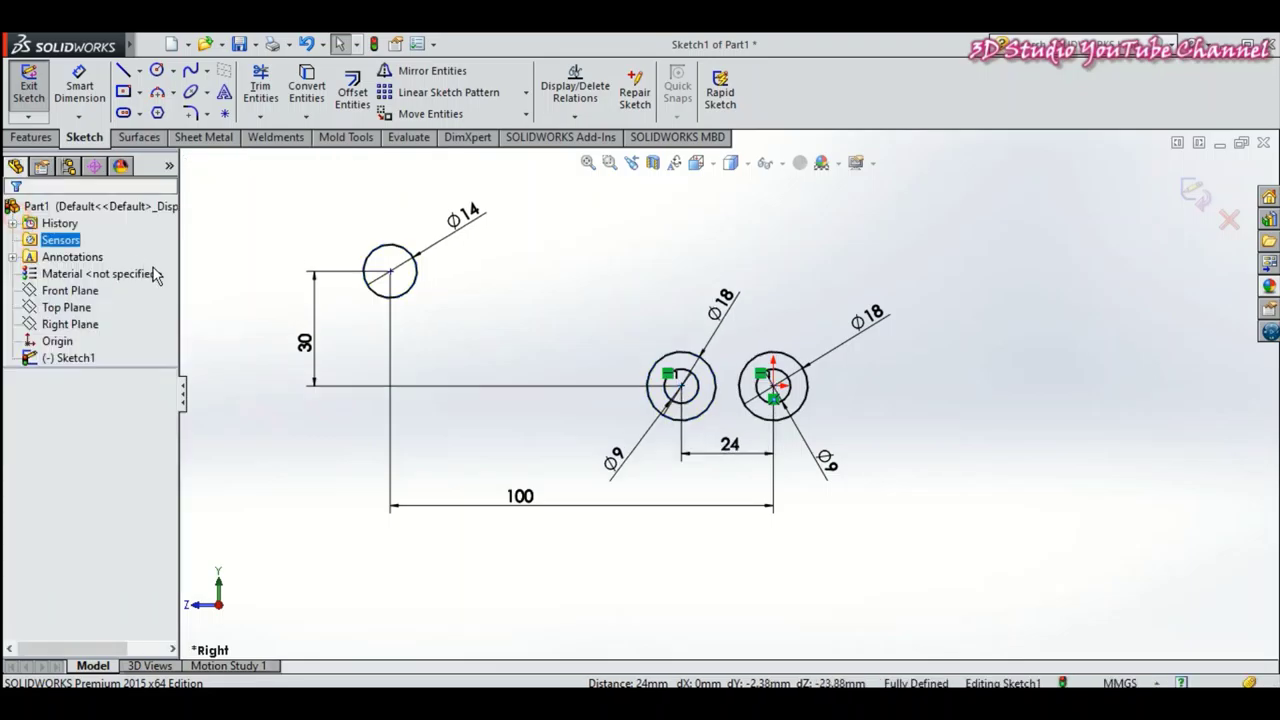
click(247, 300)
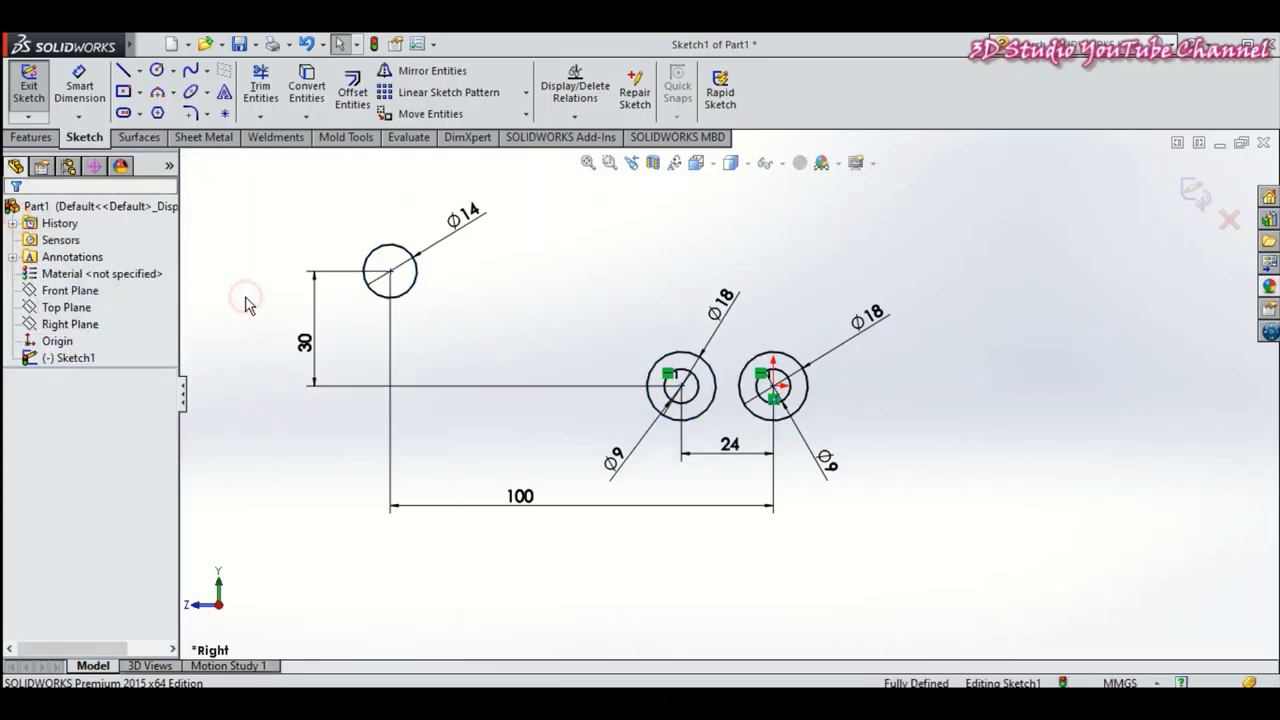
Draw two perimeter circles: a large one touching Ø14 and middle Ø18, a small one below both Ø18s.
click(175, 75)
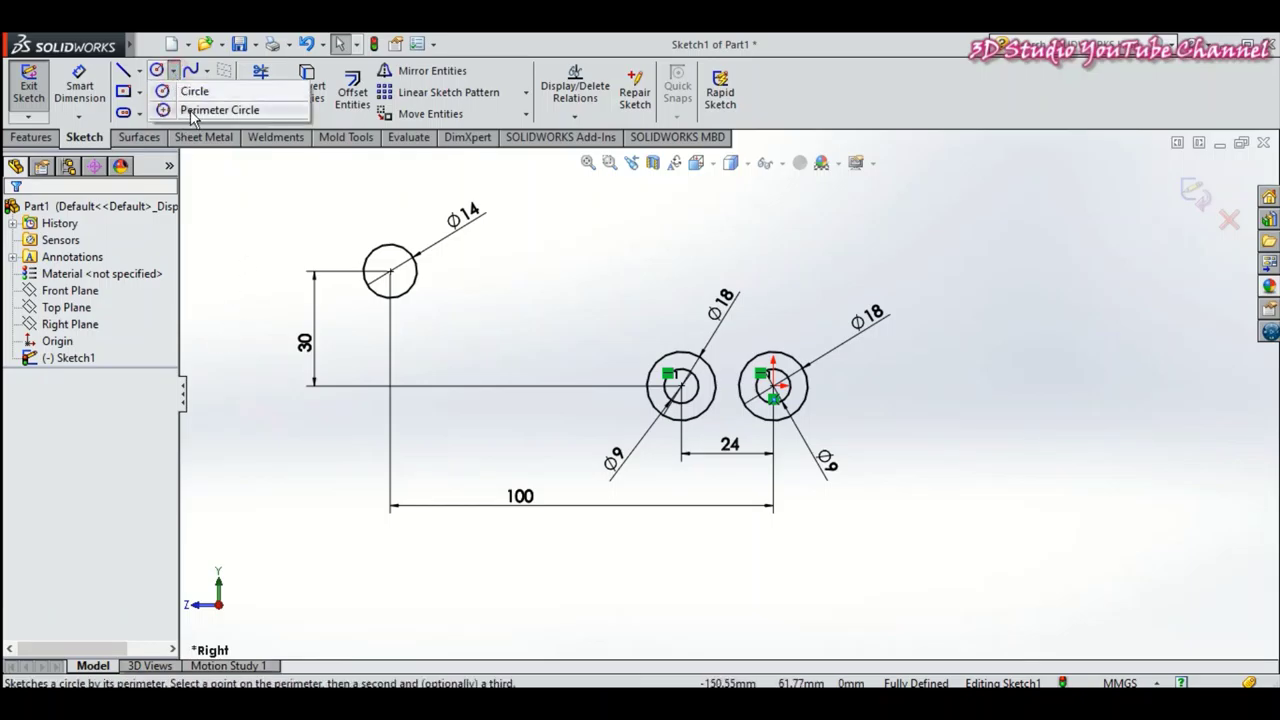
click(193, 112)
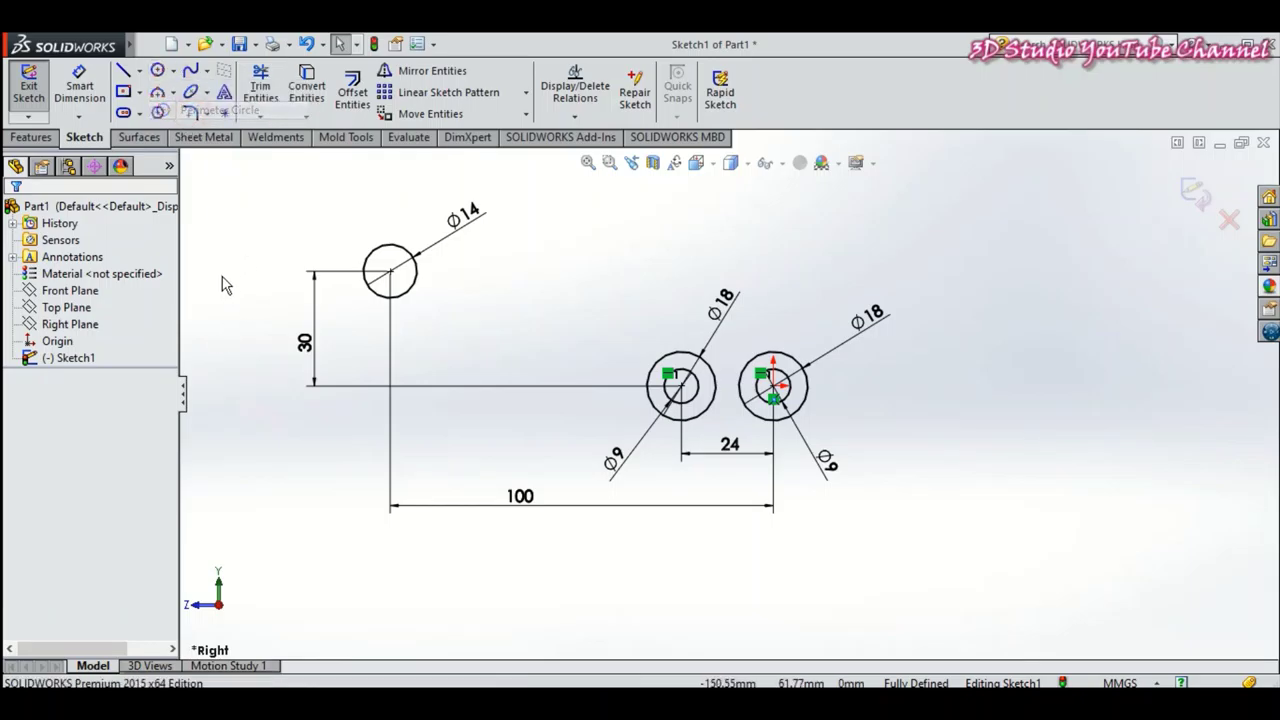
click(404, 301)
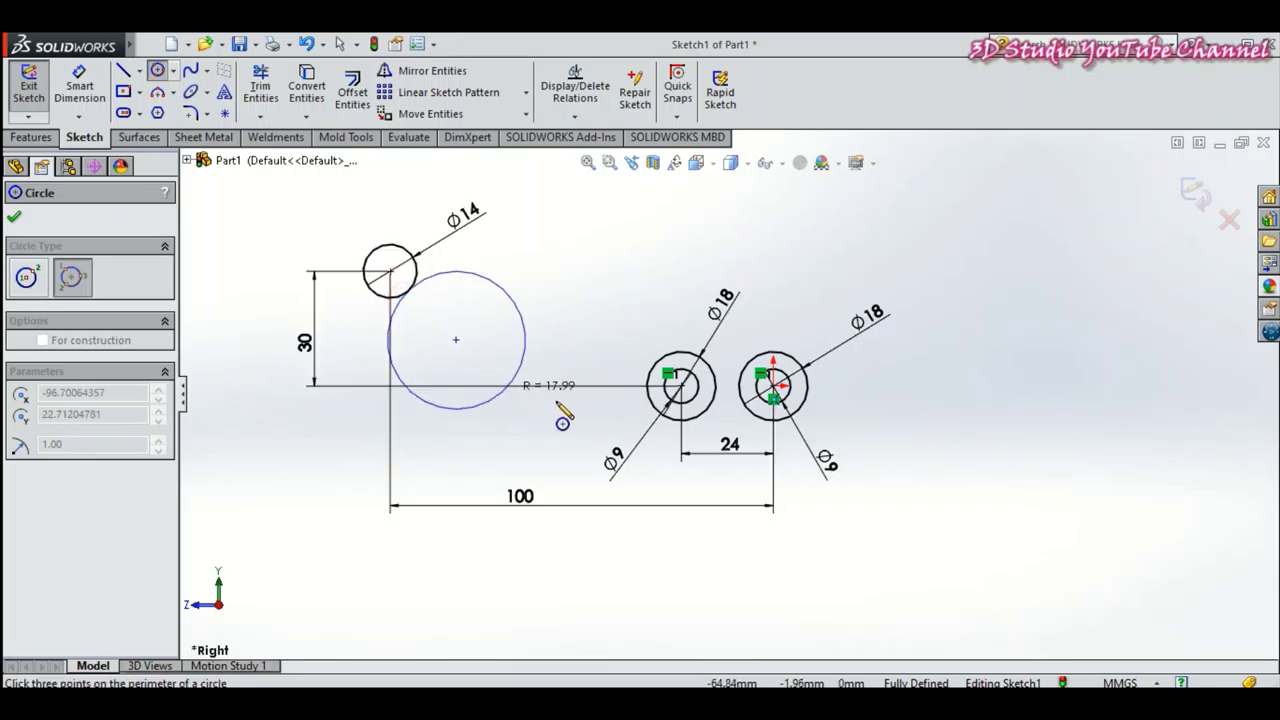
click(662, 414)
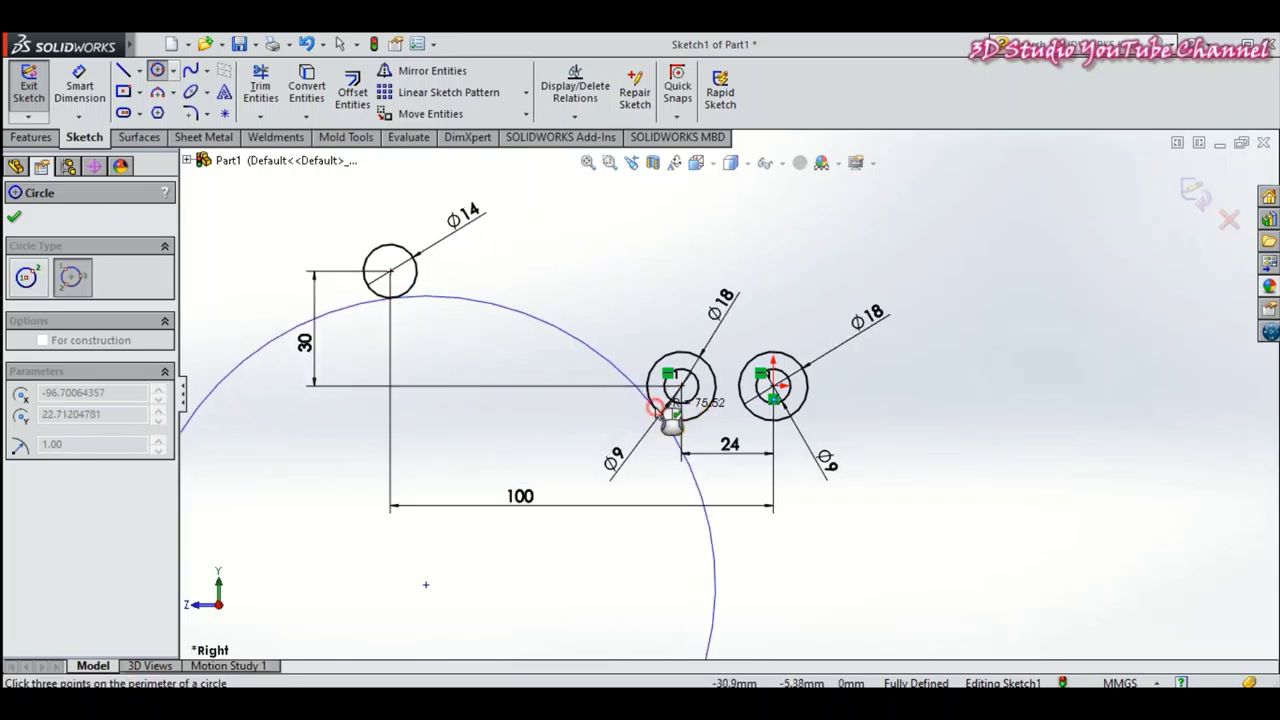
click(382, 522)
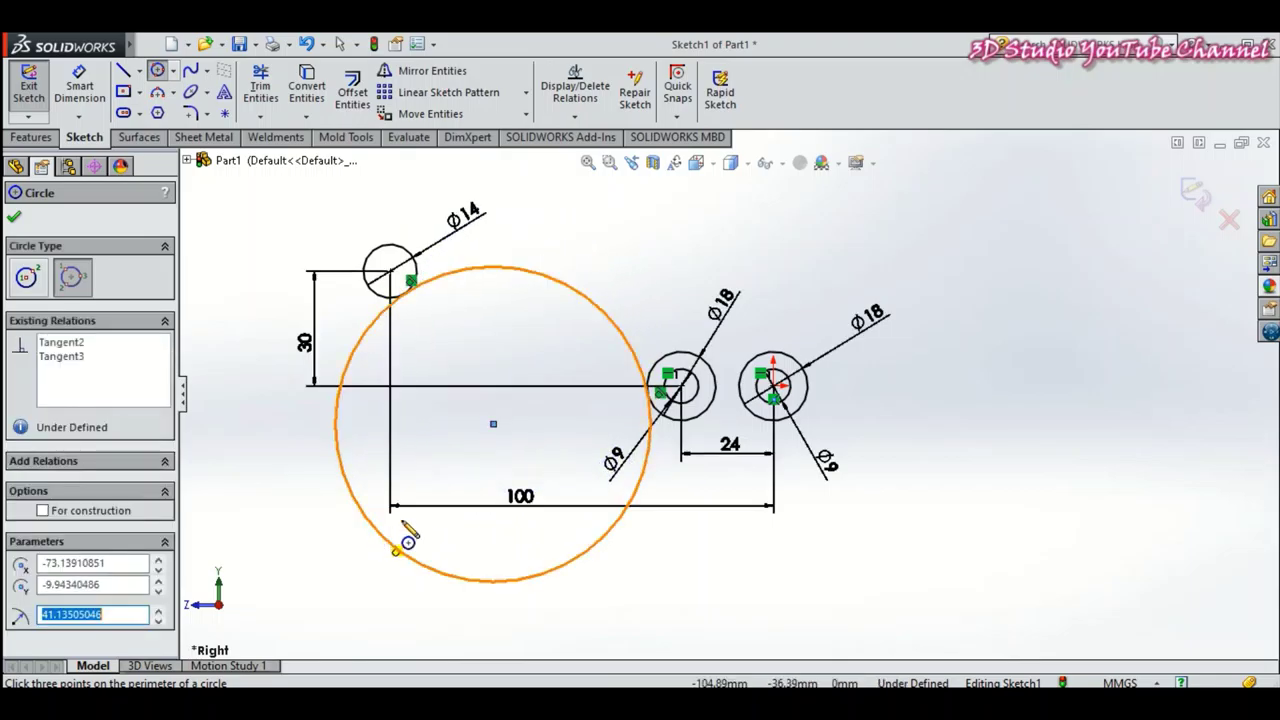
click(712, 412)
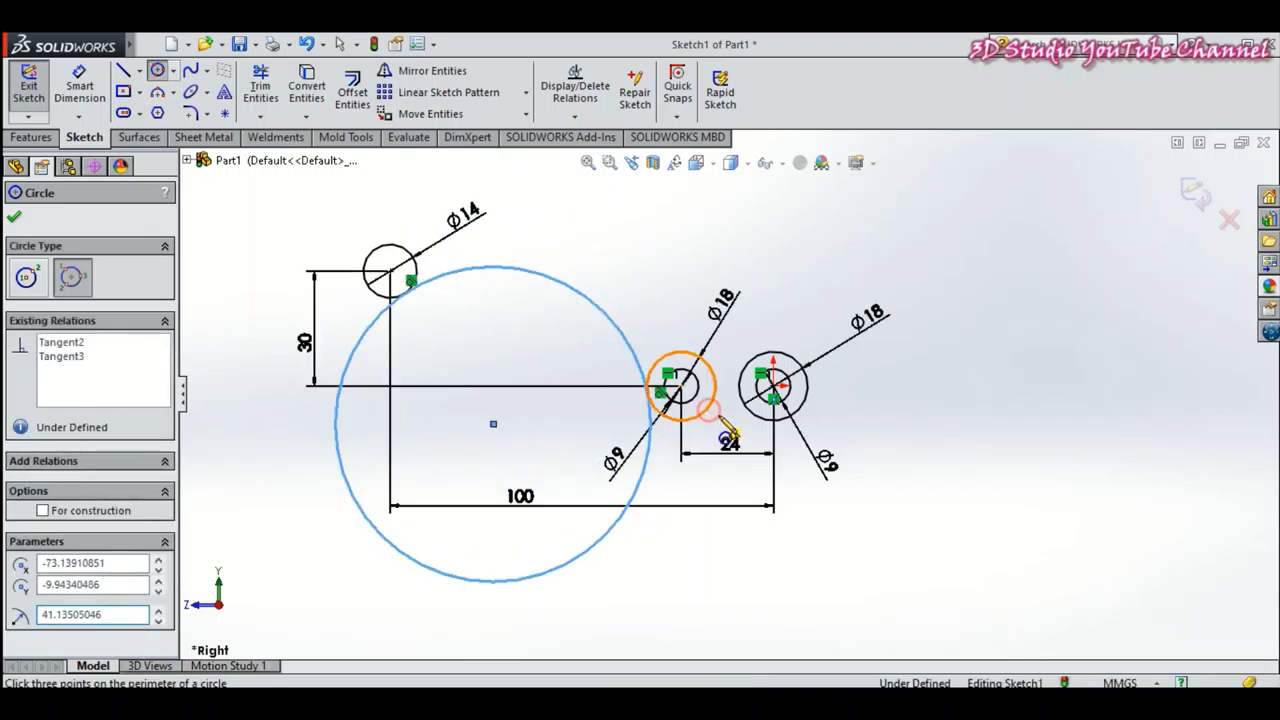
click(757, 421)
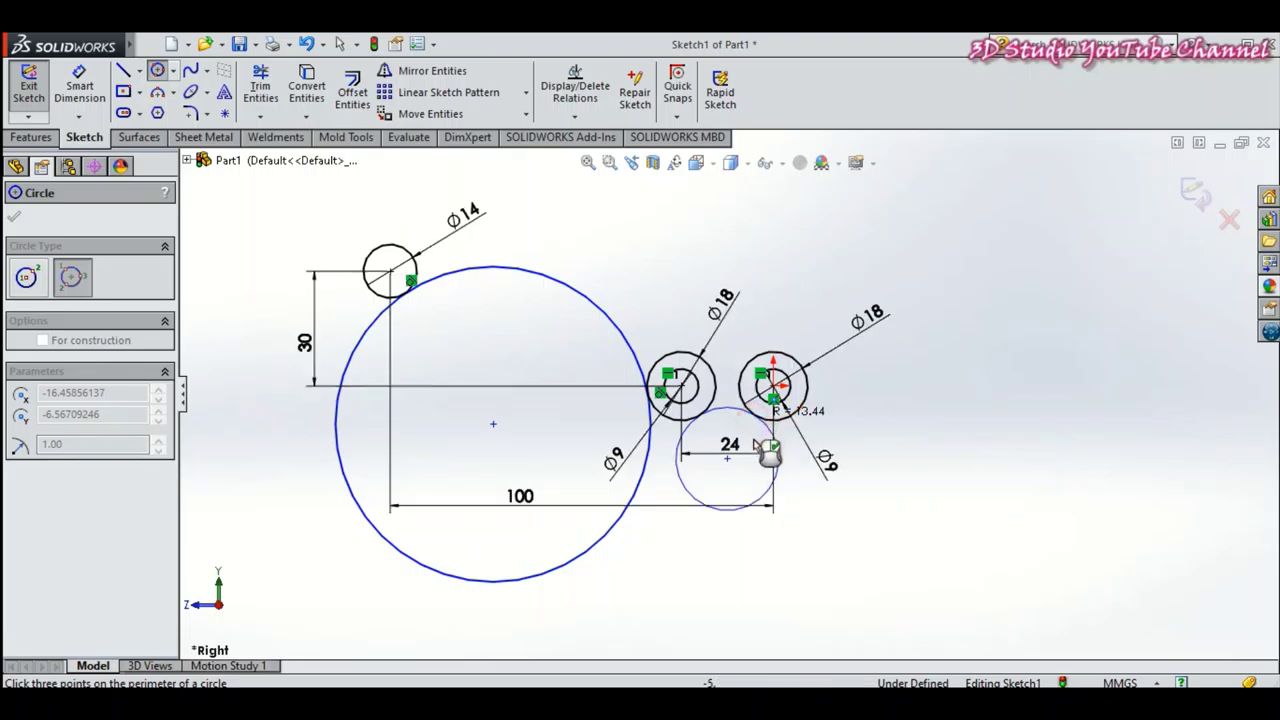
click(742, 520)
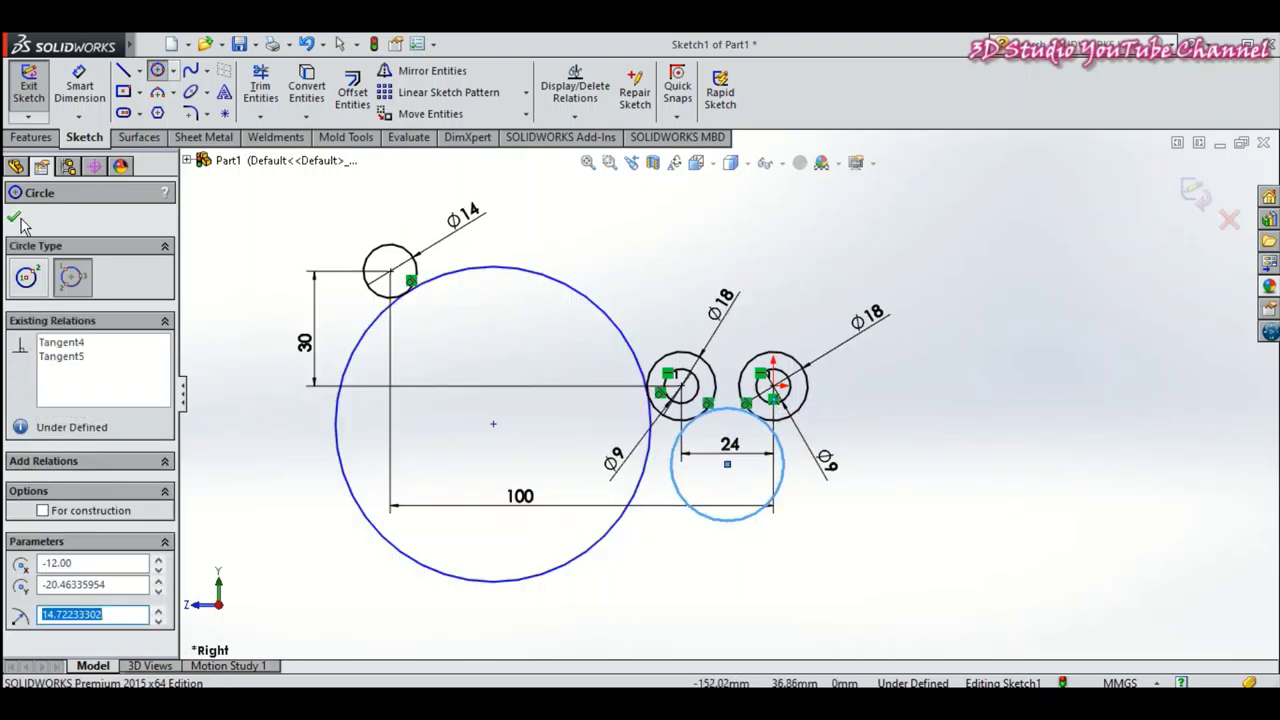
click(17, 219)
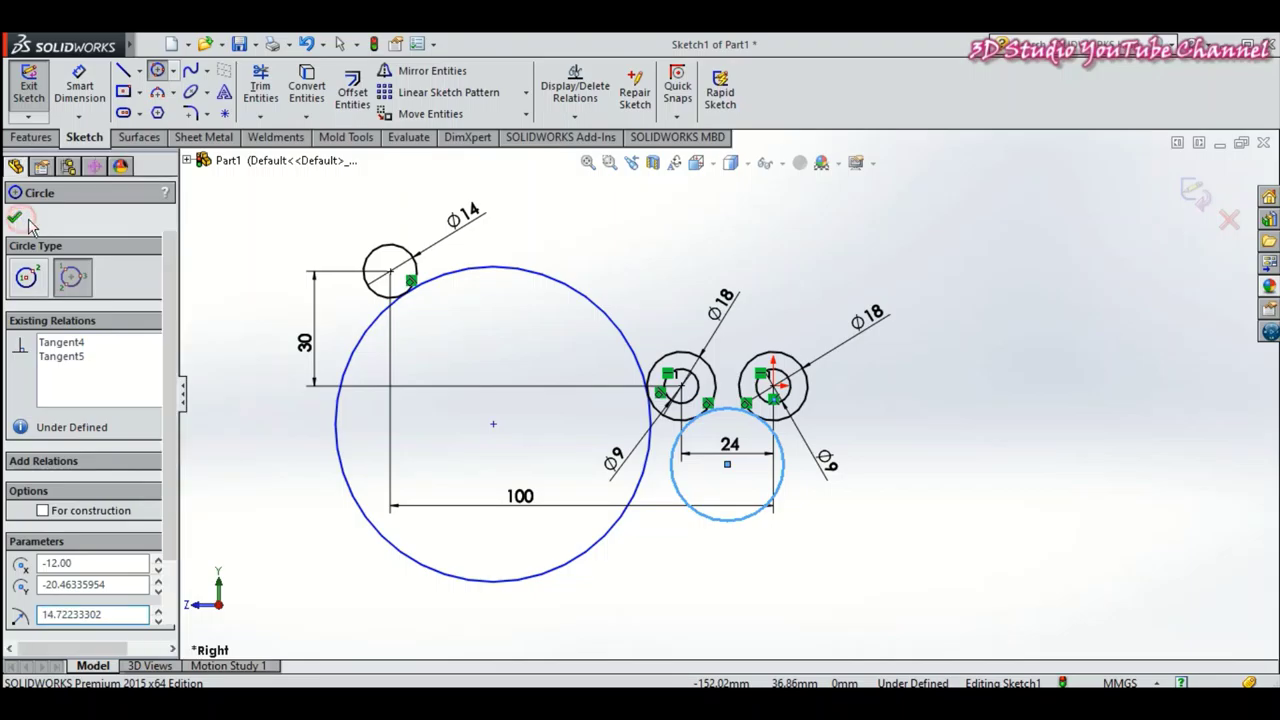
click(86, 100)
Give the large tangent circle a 100 mm diameter.
scroll(965, 318, up, 2)
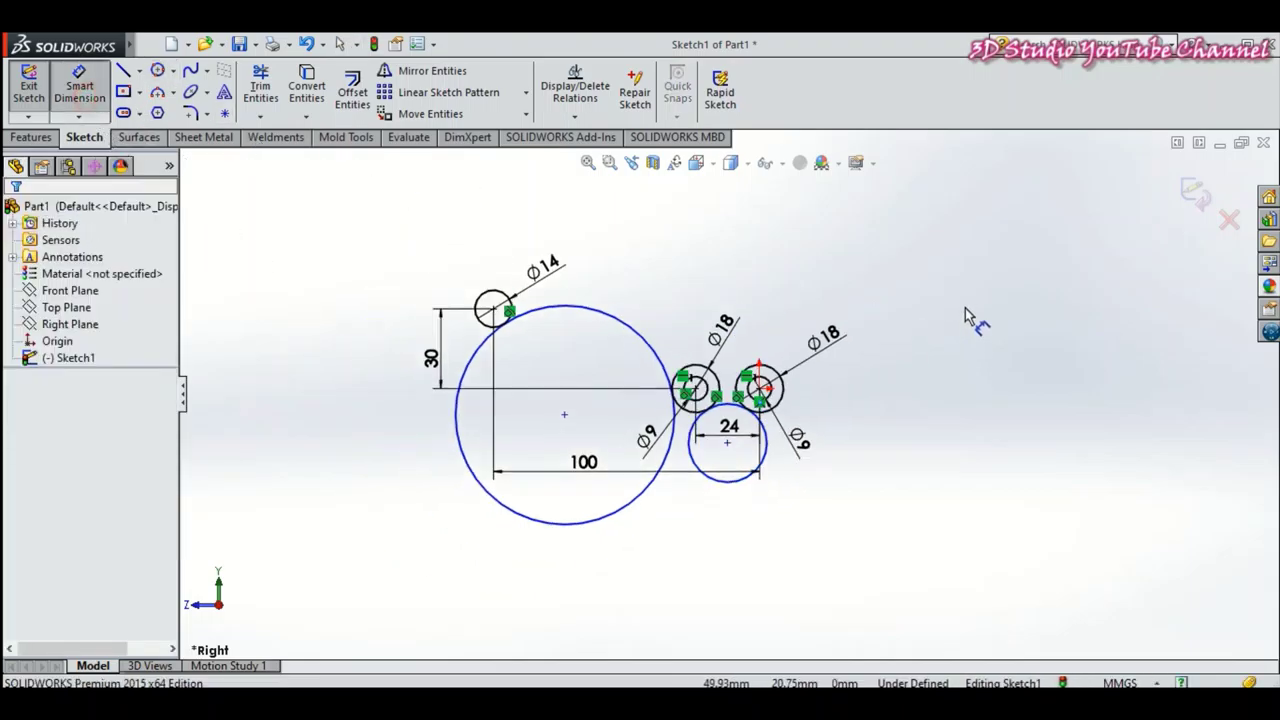
scroll(860, 440, up, 1)
scroll(665, 495, down, 1)
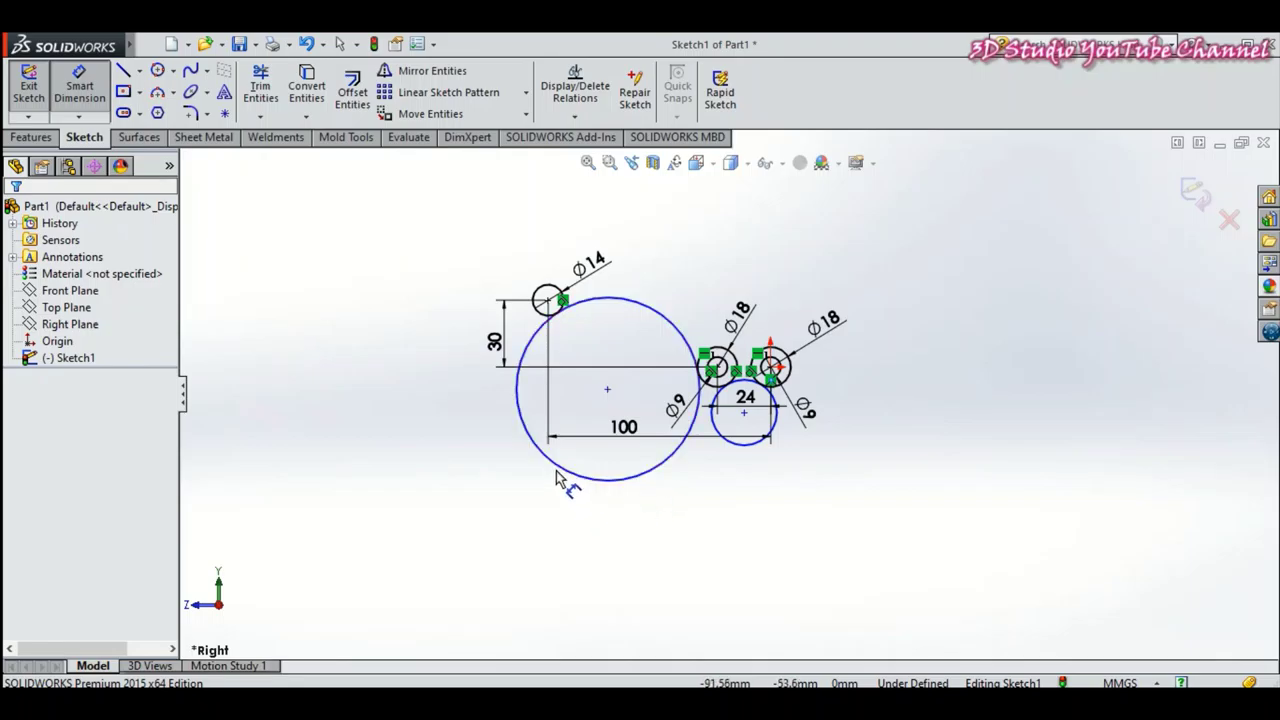
click(466, 490)
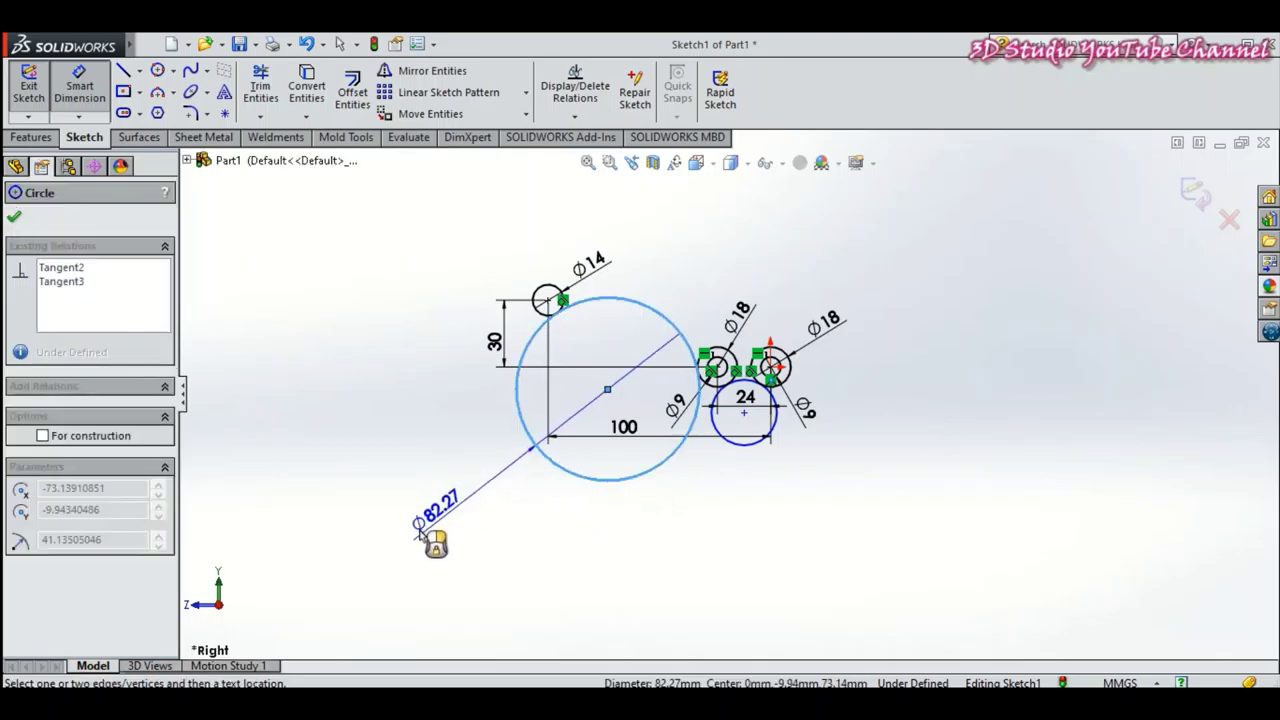
click(470, 495)
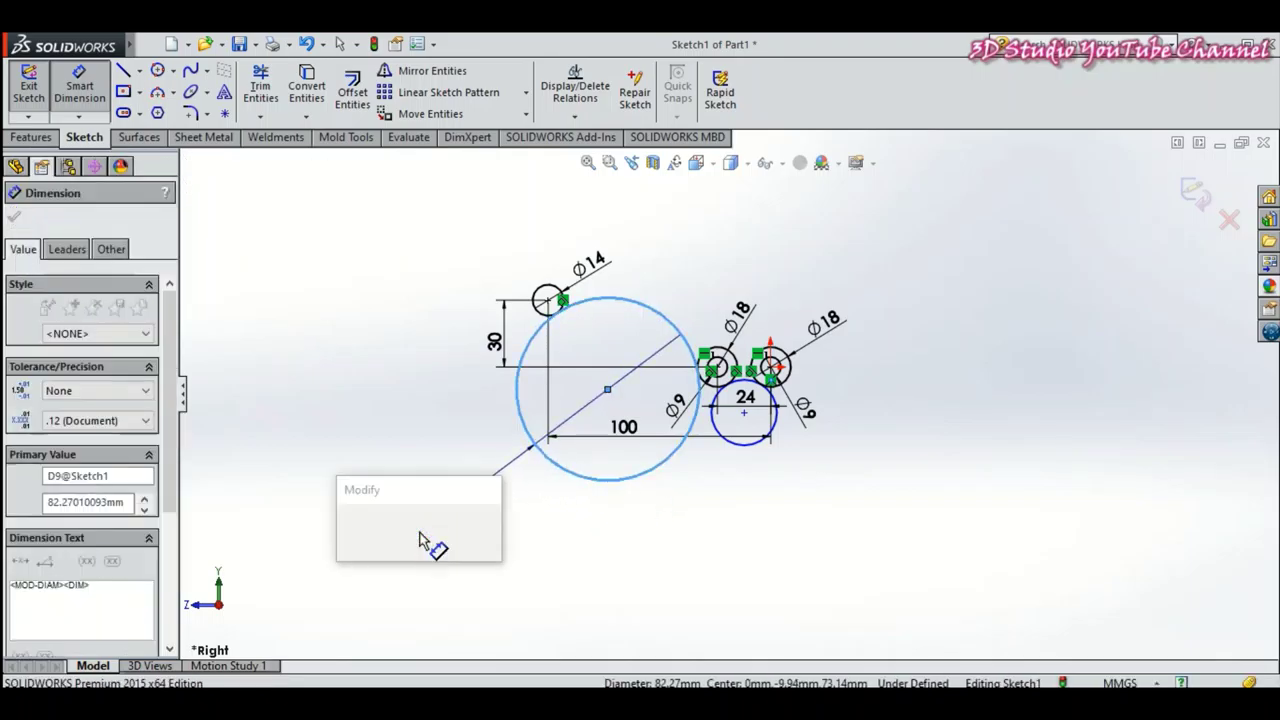
text(100)
key(Return)
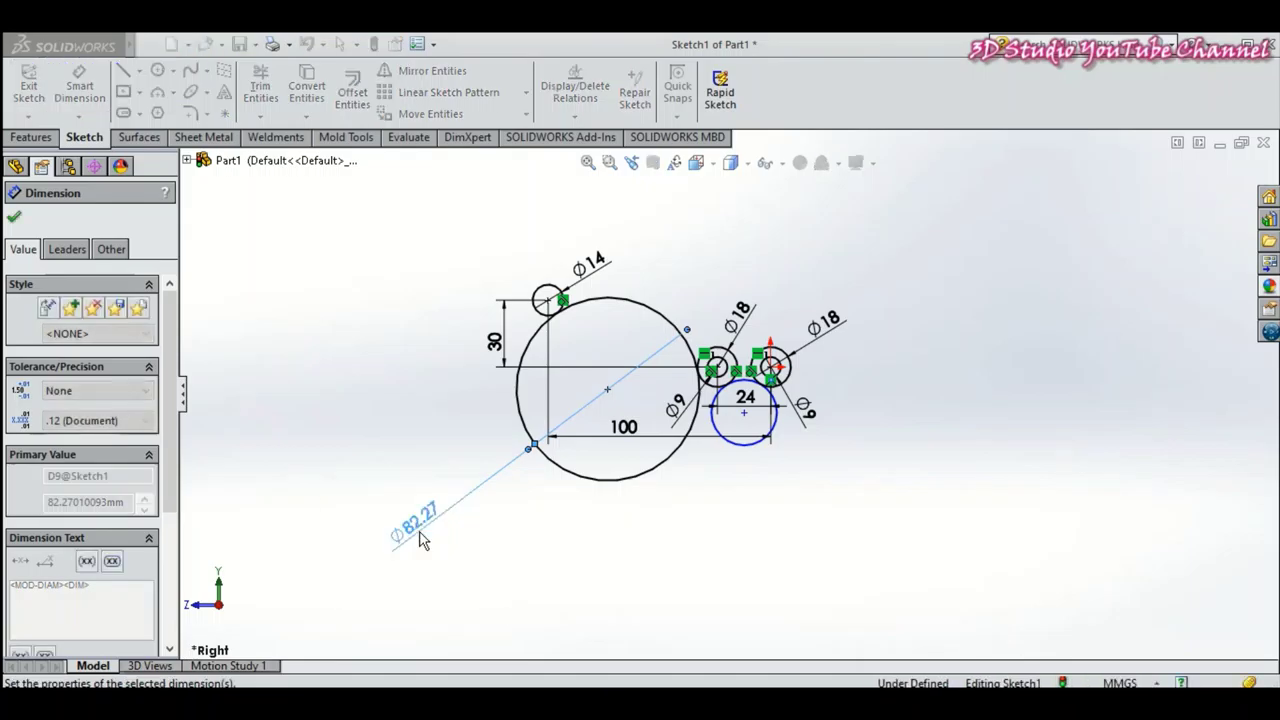
Set the small circle beneath the Ø18 circles to a 30 mm diameter.
click(765, 440)
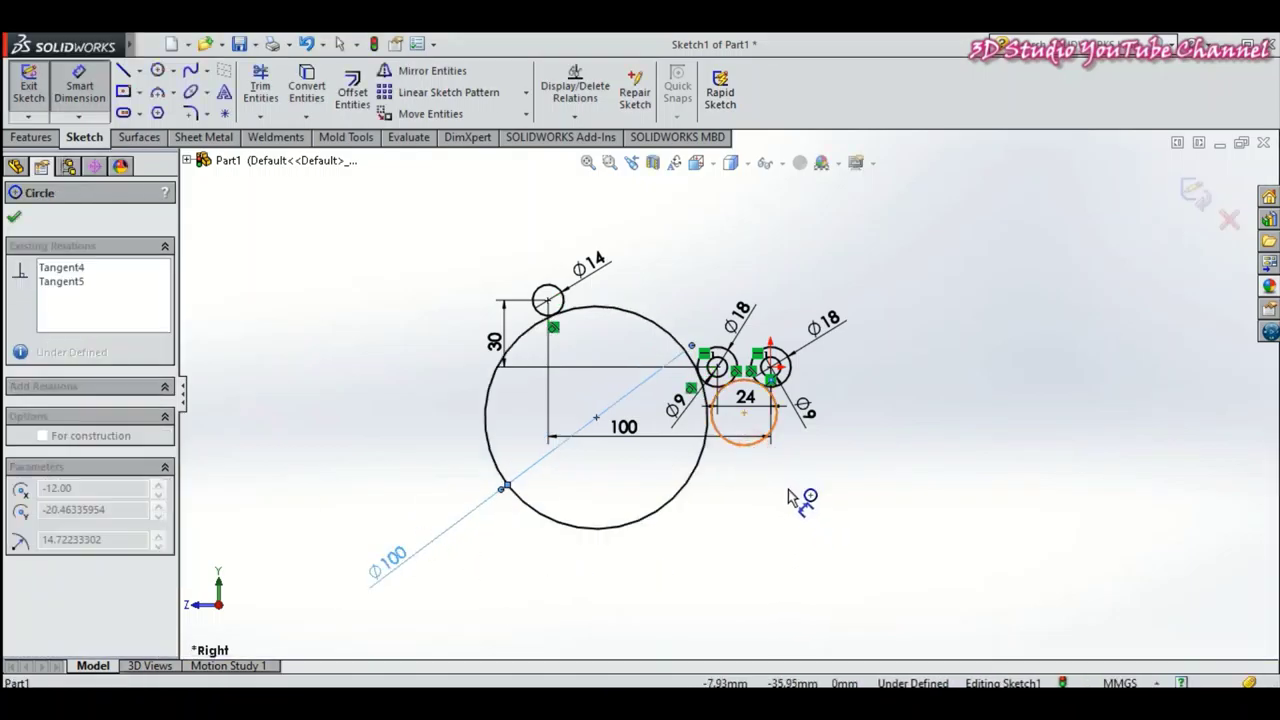
click(838, 527)
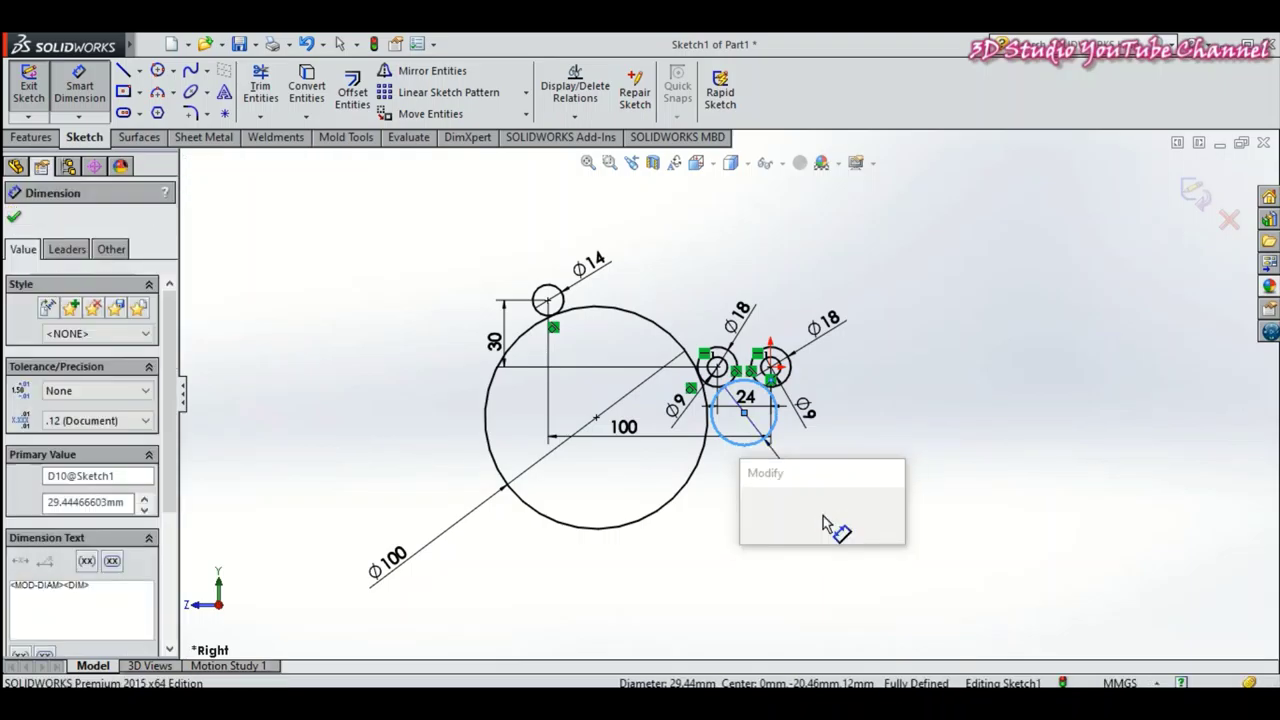
text(30)
key(Return)
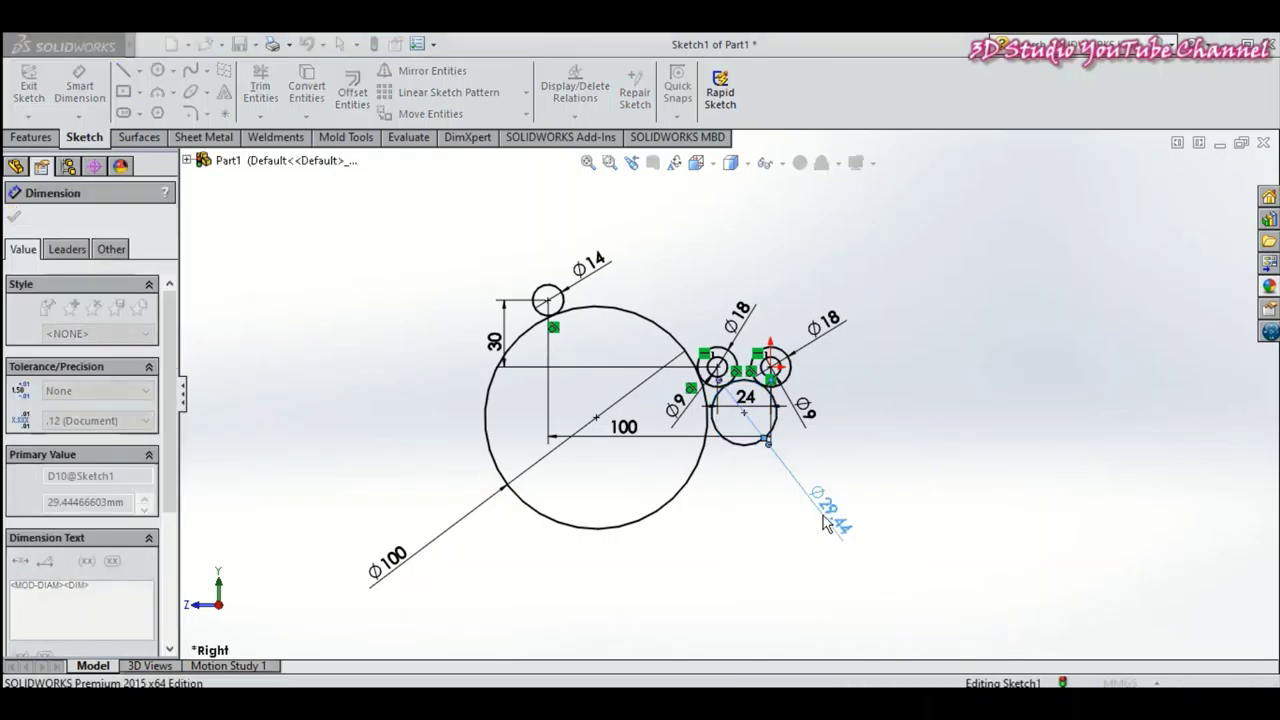
click(308, 362)
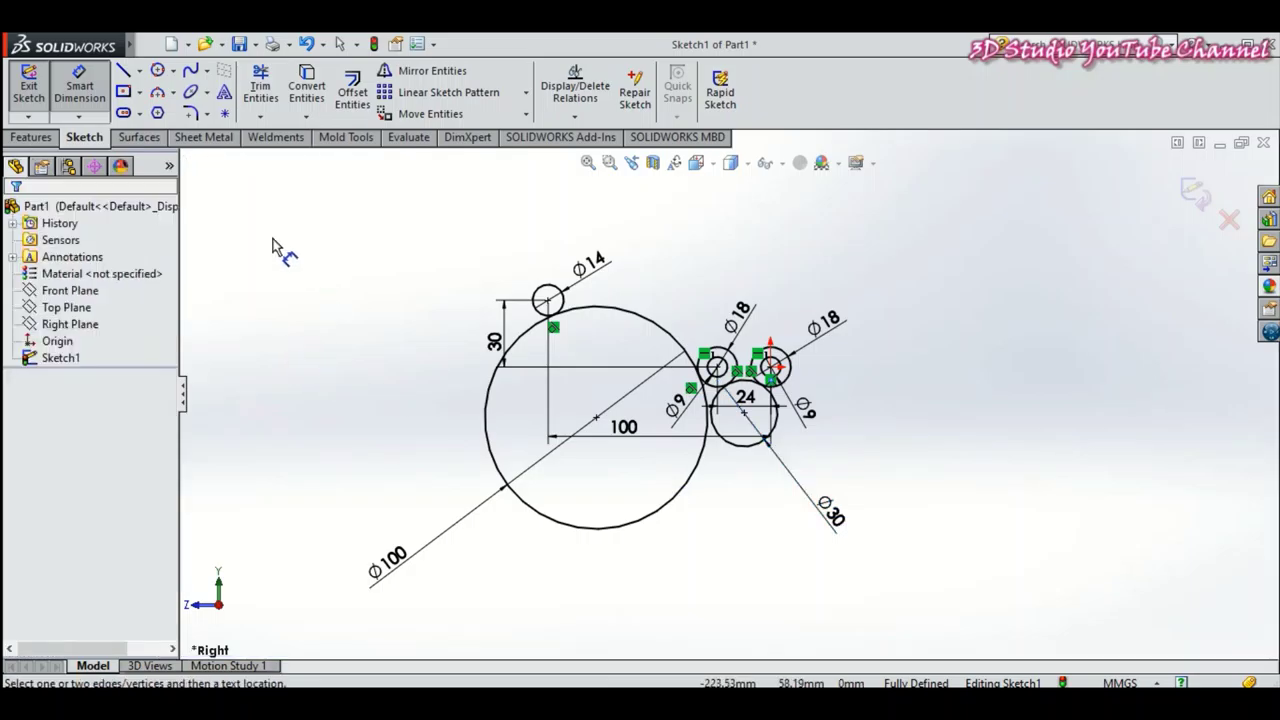
Draw a horizontal line from the Ø14 circle's top, continuing as a tangent arc onto the right Ø18 circle.
click(120, 72)
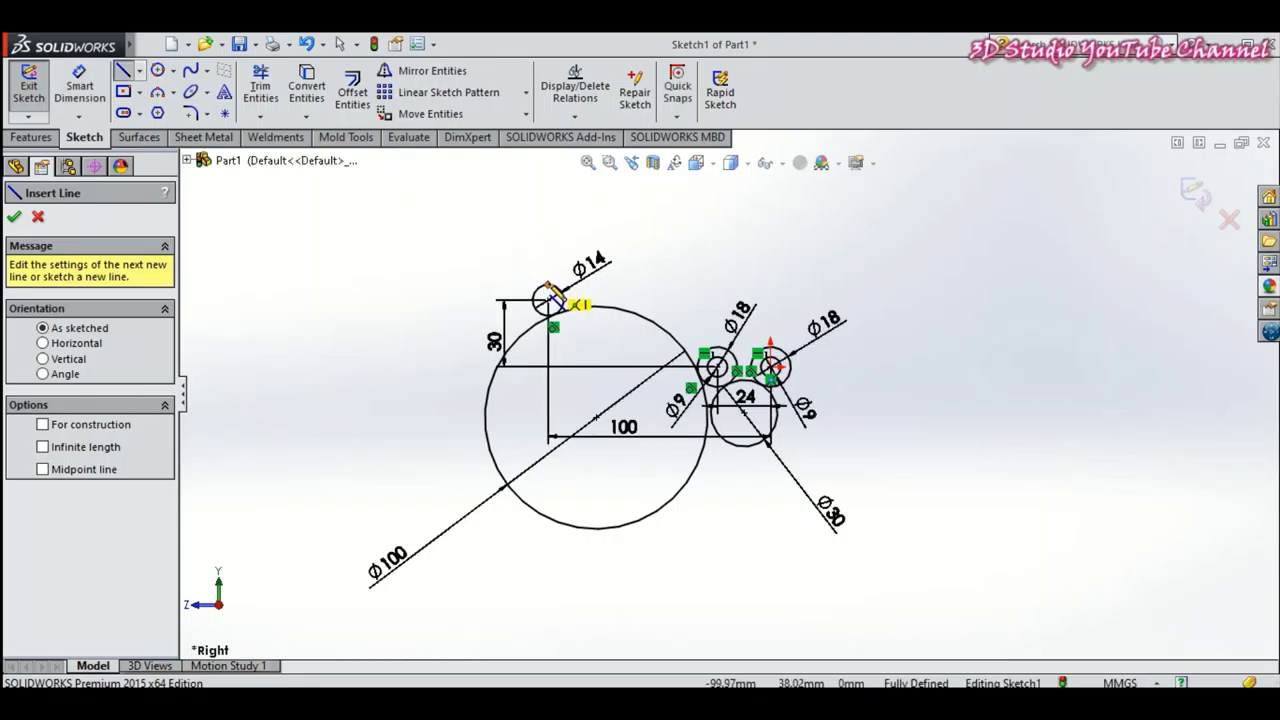
click(548, 298)
click(548, 285)
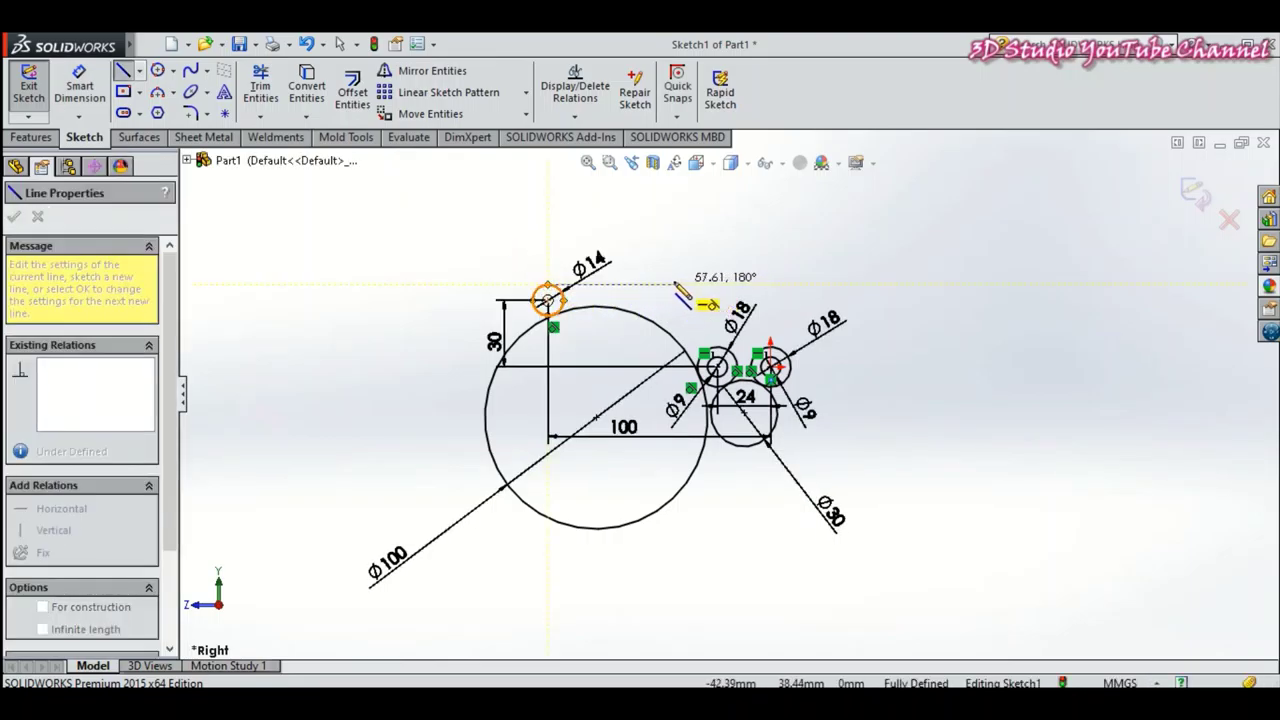
click(669, 285)
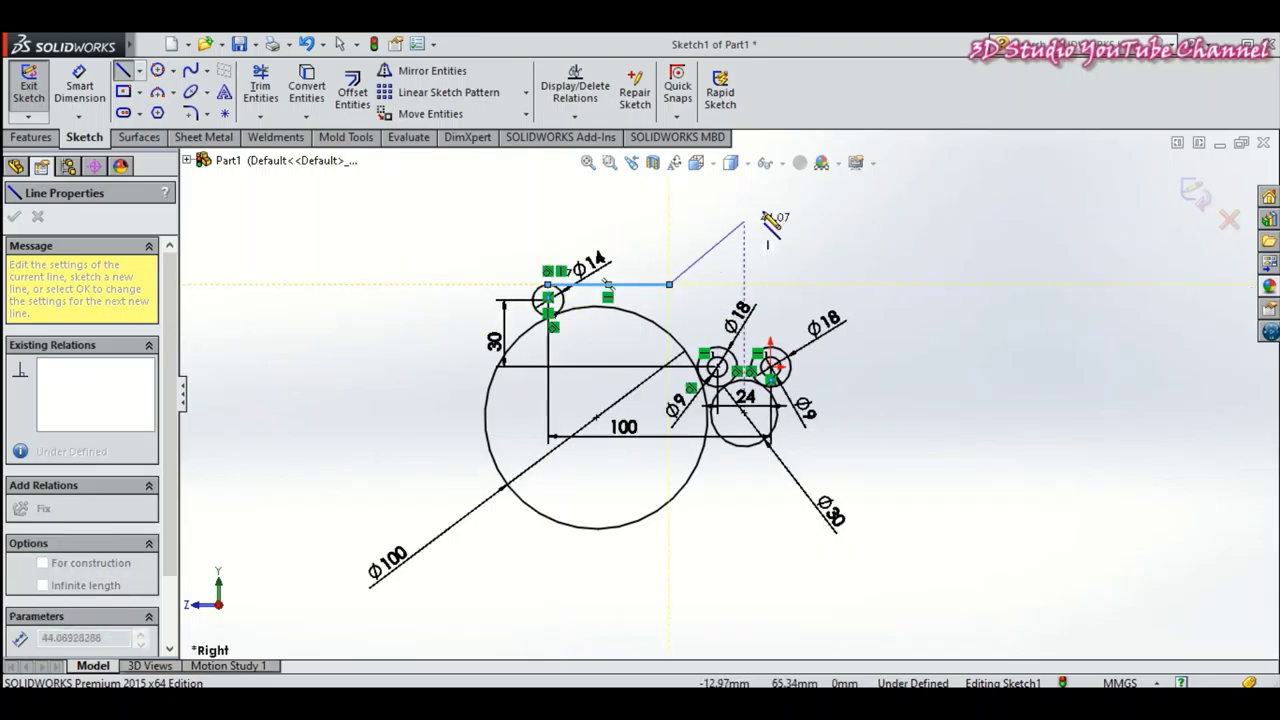
double_click(670, 286)
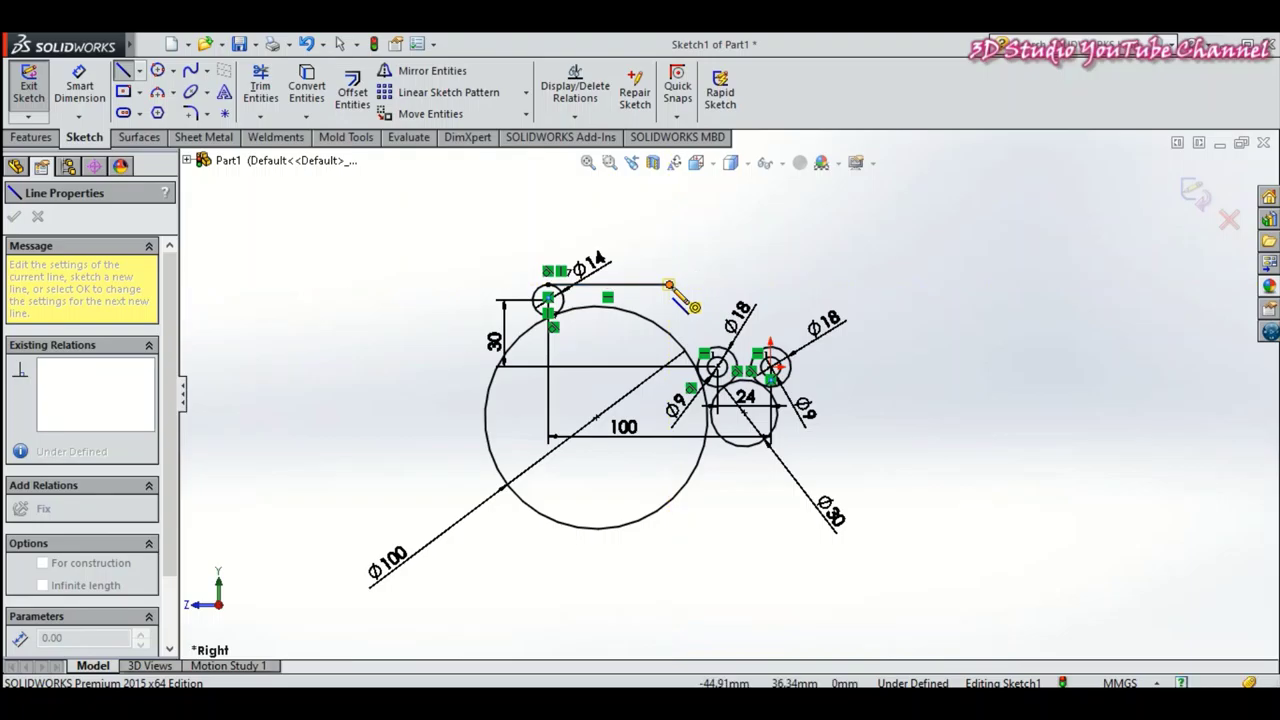
key(a)
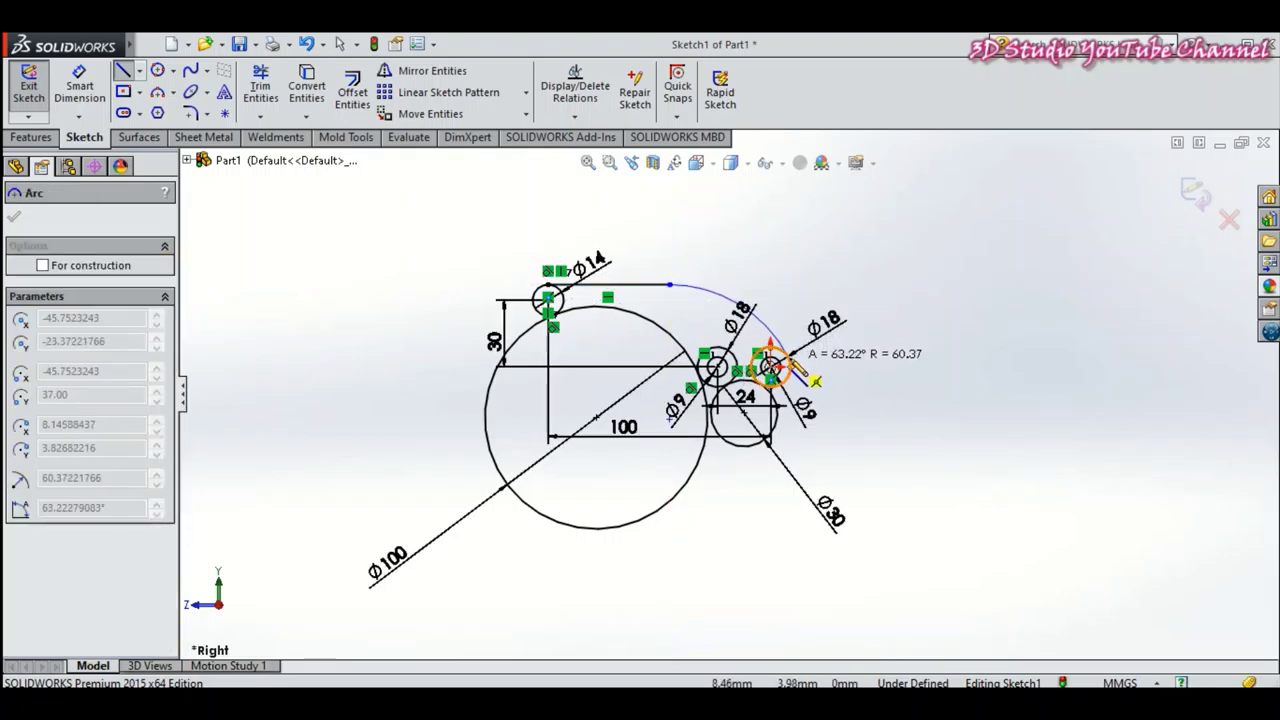
click(793, 350)
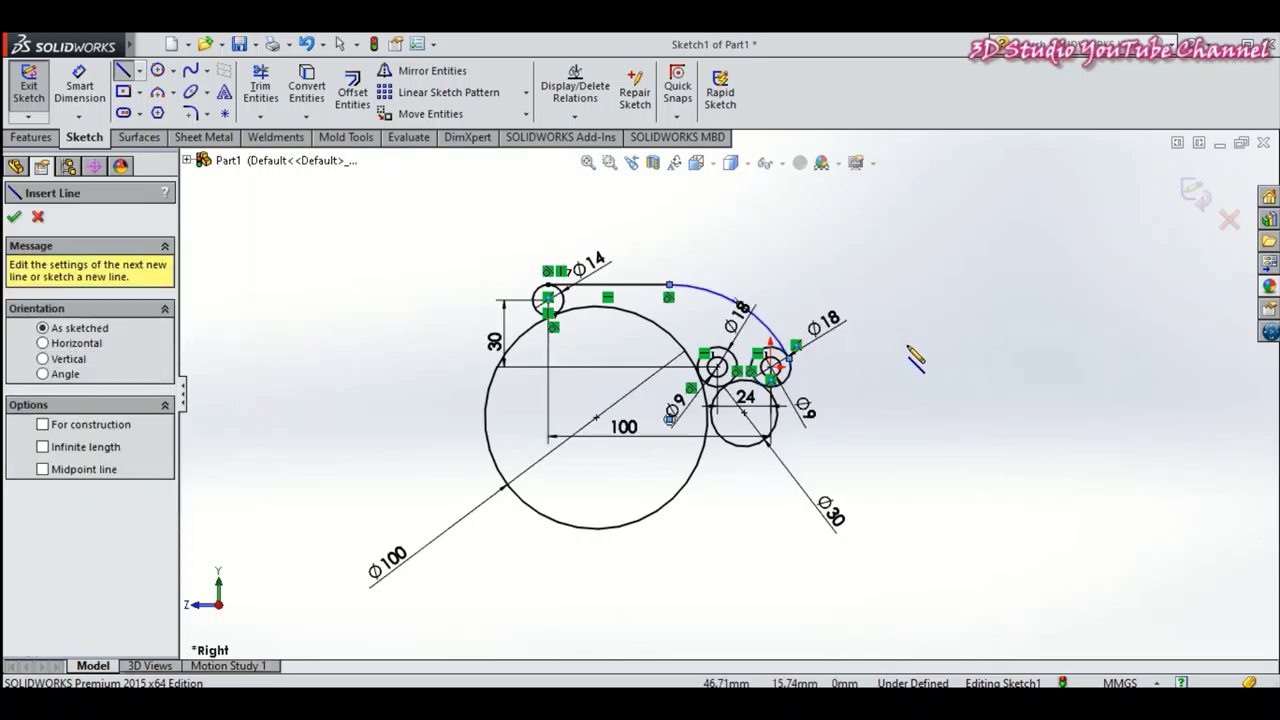
right_click(914, 352)
click(922, 345)
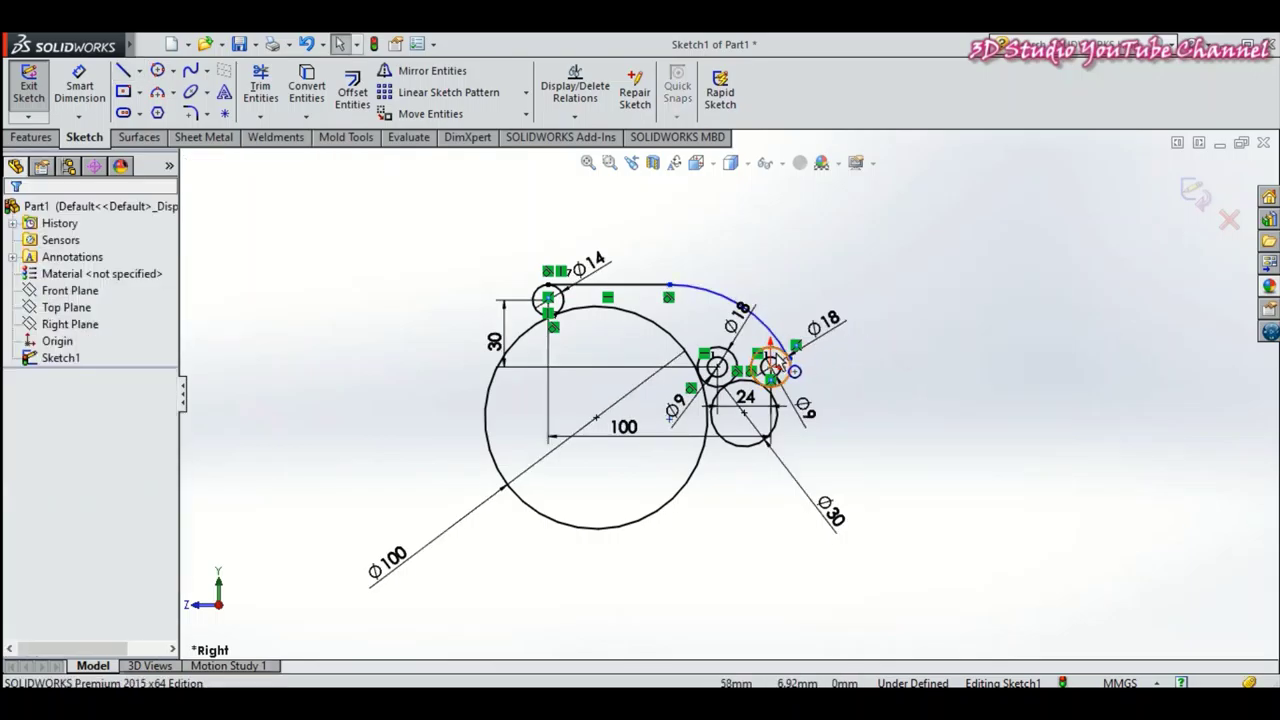
scroll(787, 345, down, 2)
Add a Tangent relation between the top arc and the right Ø18 circle.
click(794, 394)
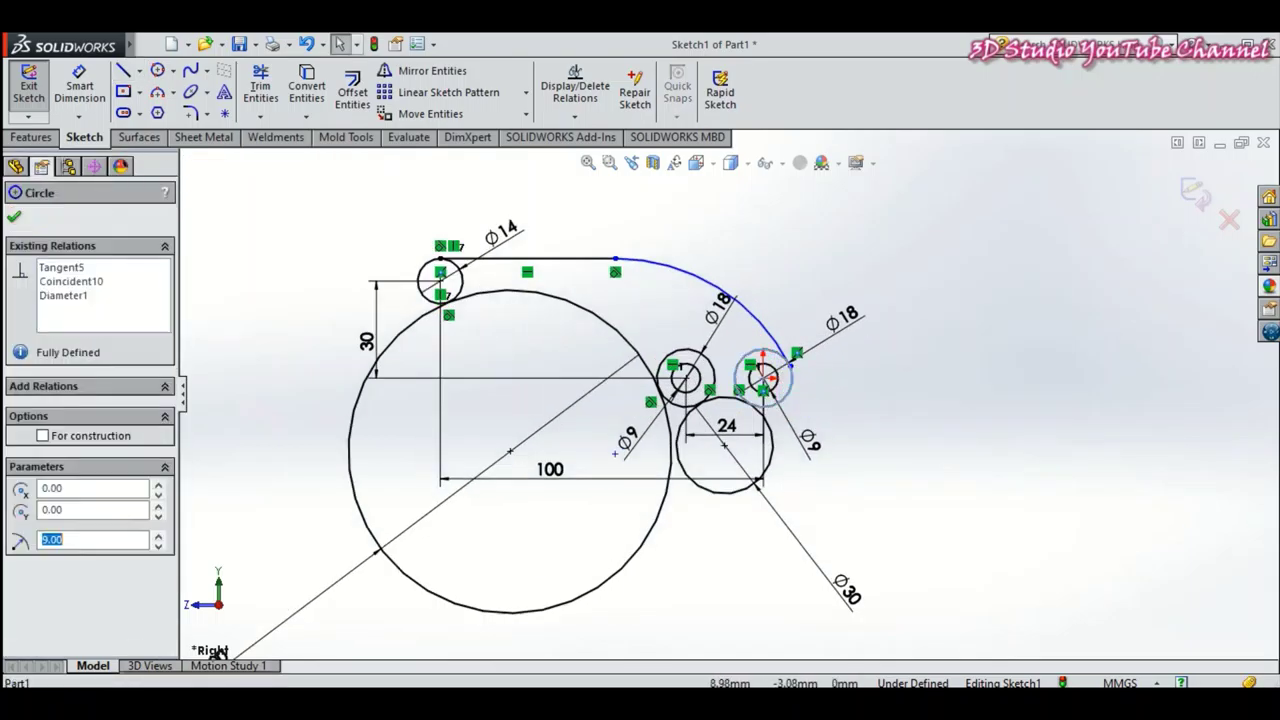
click(766, 340)
ctrl+click(680, 372)
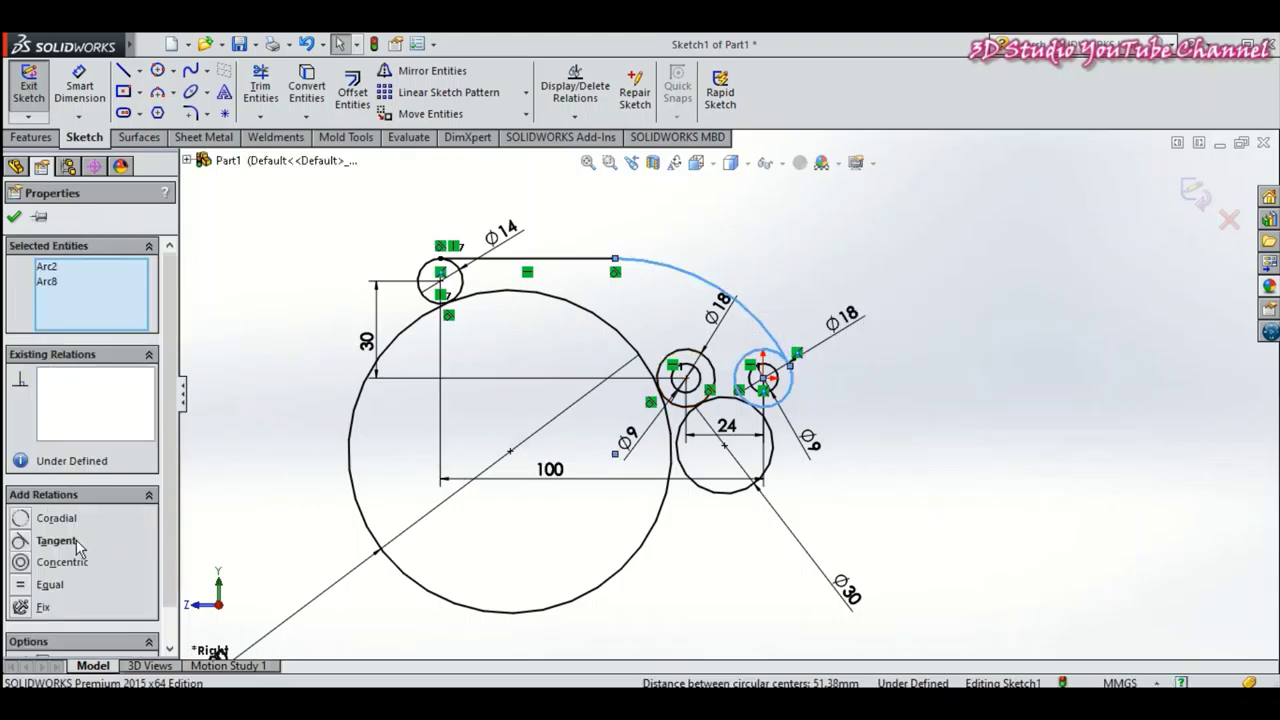
click(18, 546)
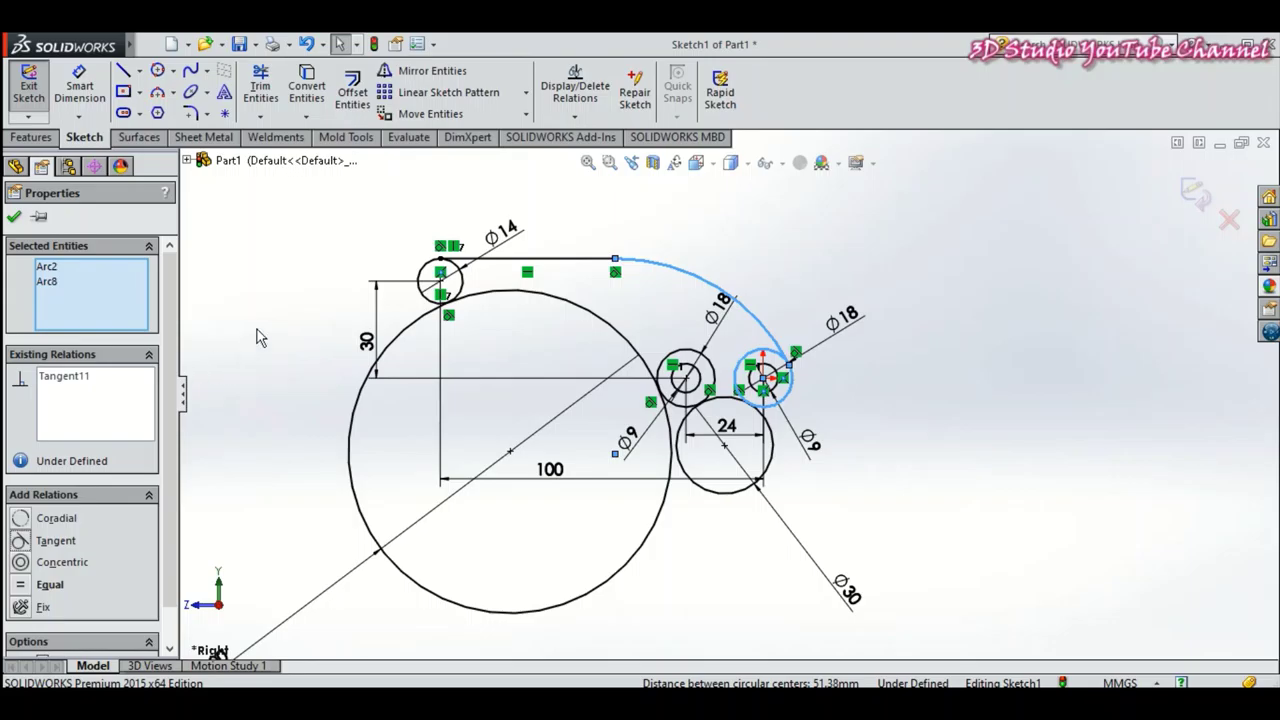
click(16, 217)
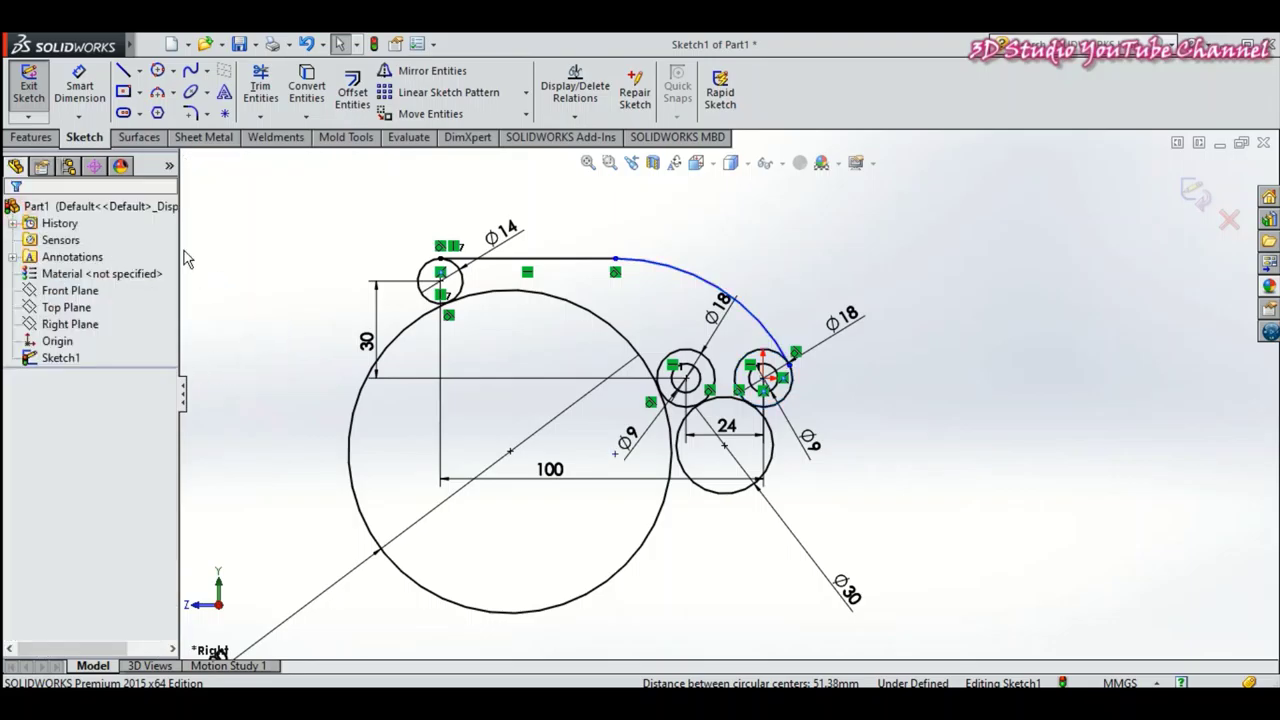
Dimension the top arc with an R100 radius and place the label above it.
click(80, 88)
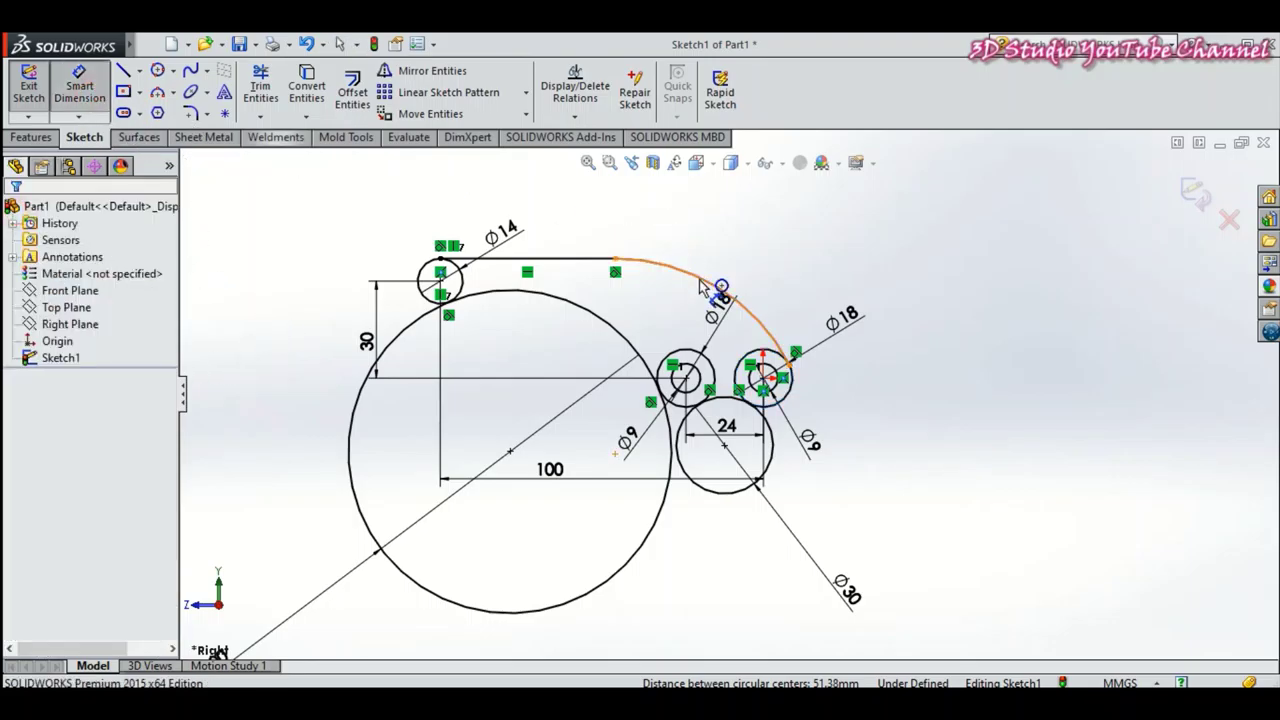
click(733, 295)
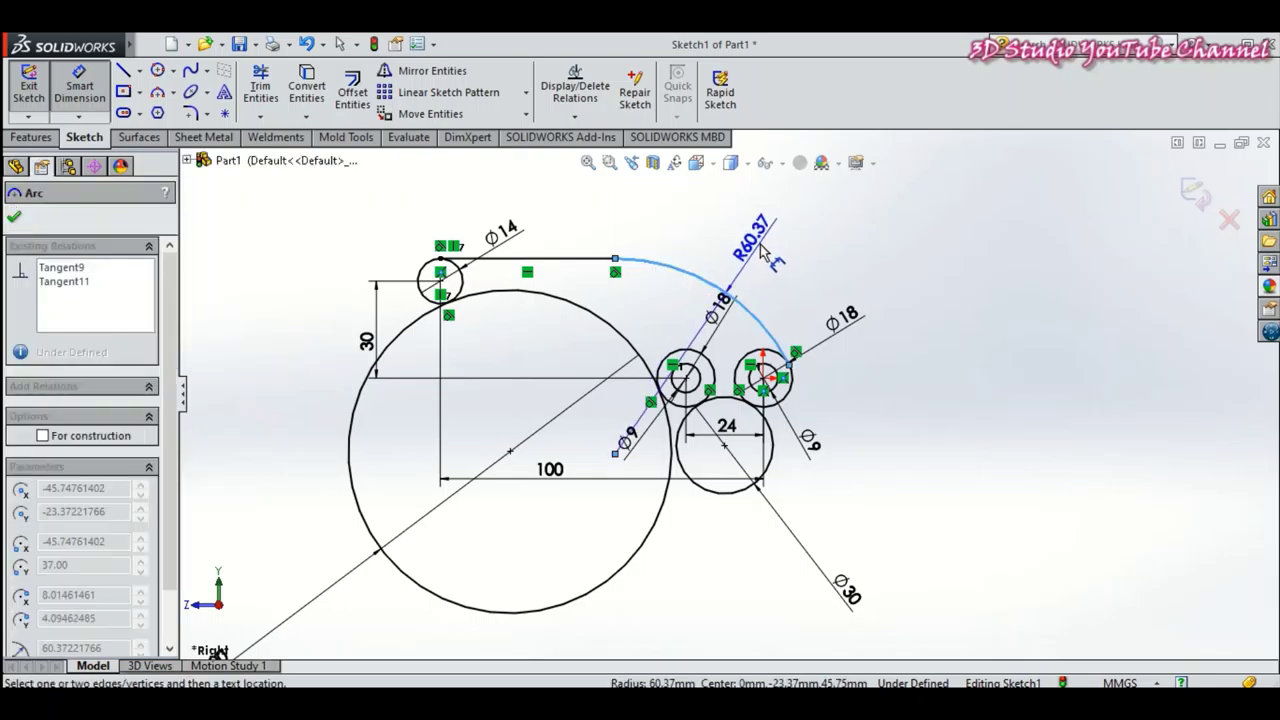
click(765, 252)
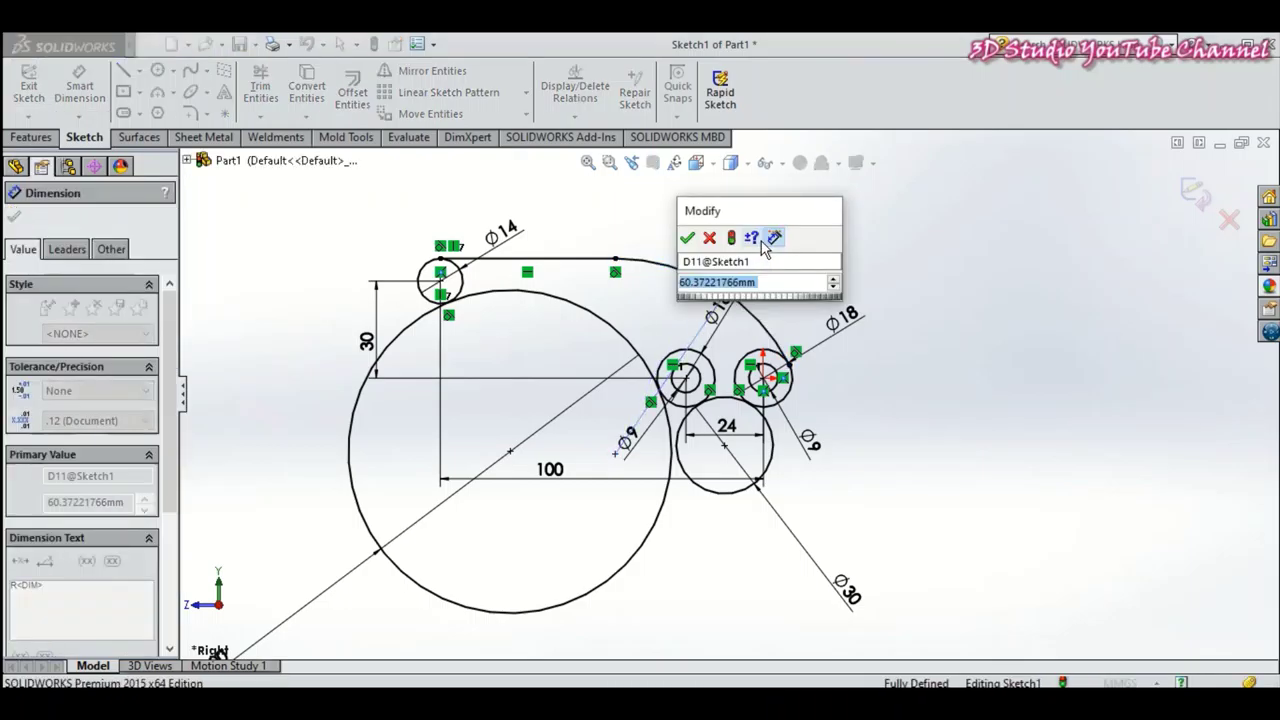
text(60)
key(Return)
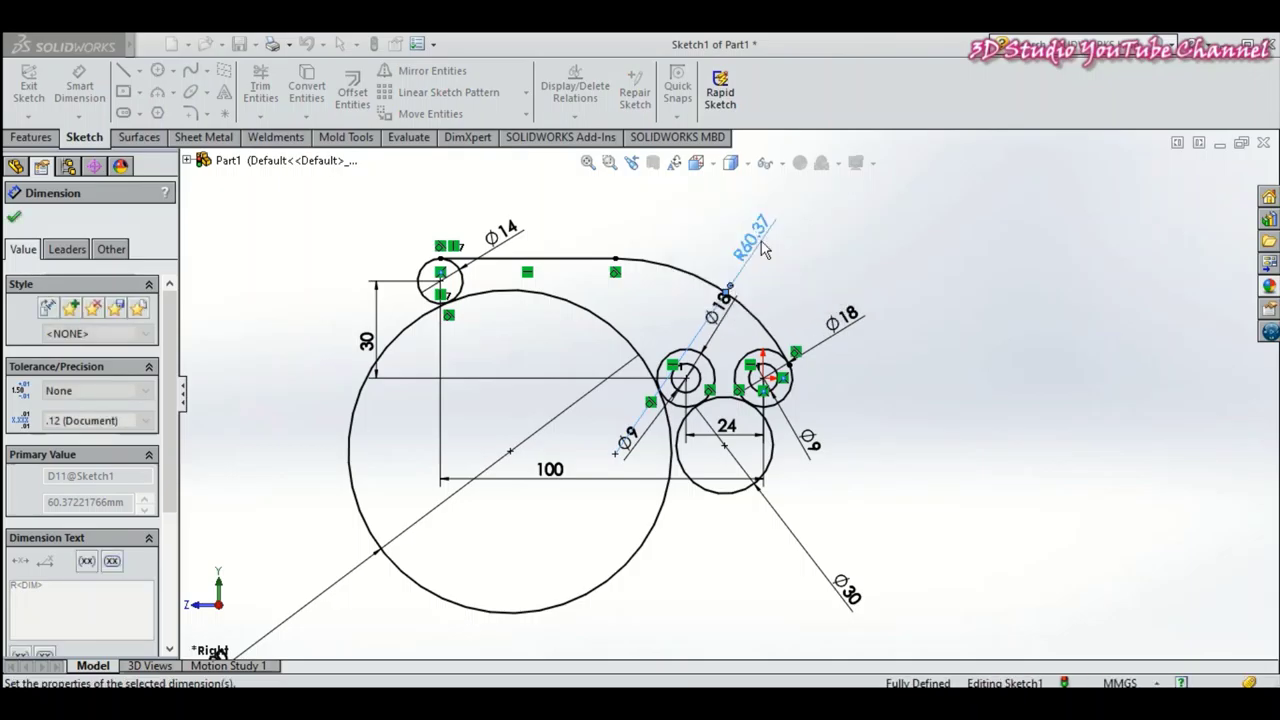
drag(766, 262, 655, 250)
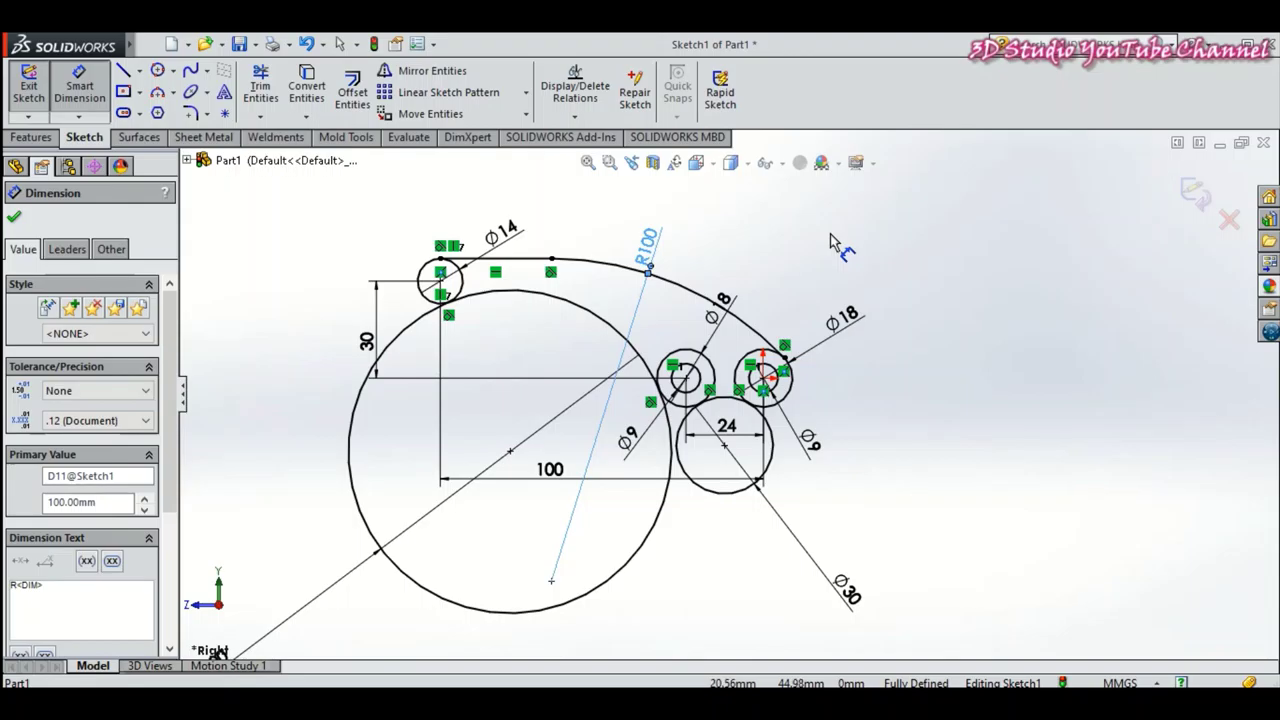
click(15, 222)
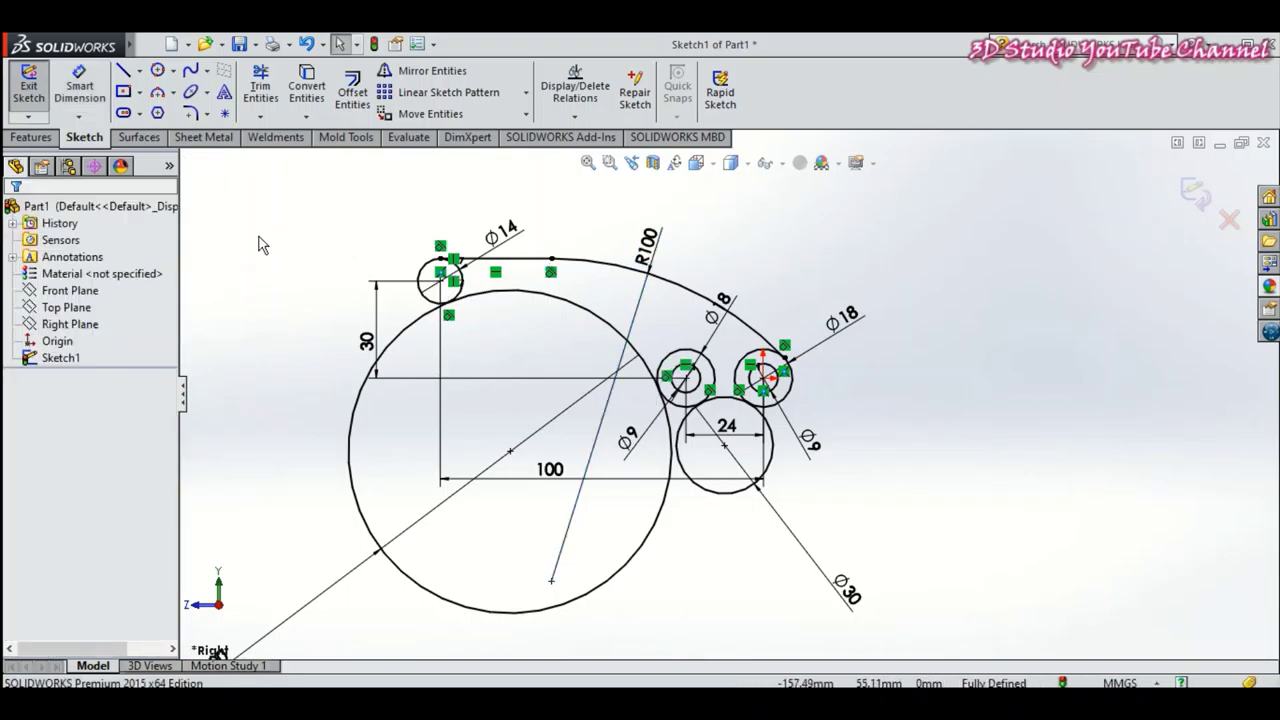
Power-trim the large circle, Ø30 circle, middle Ø18 upper arc and Ø14 inner arc.
click(260, 88)
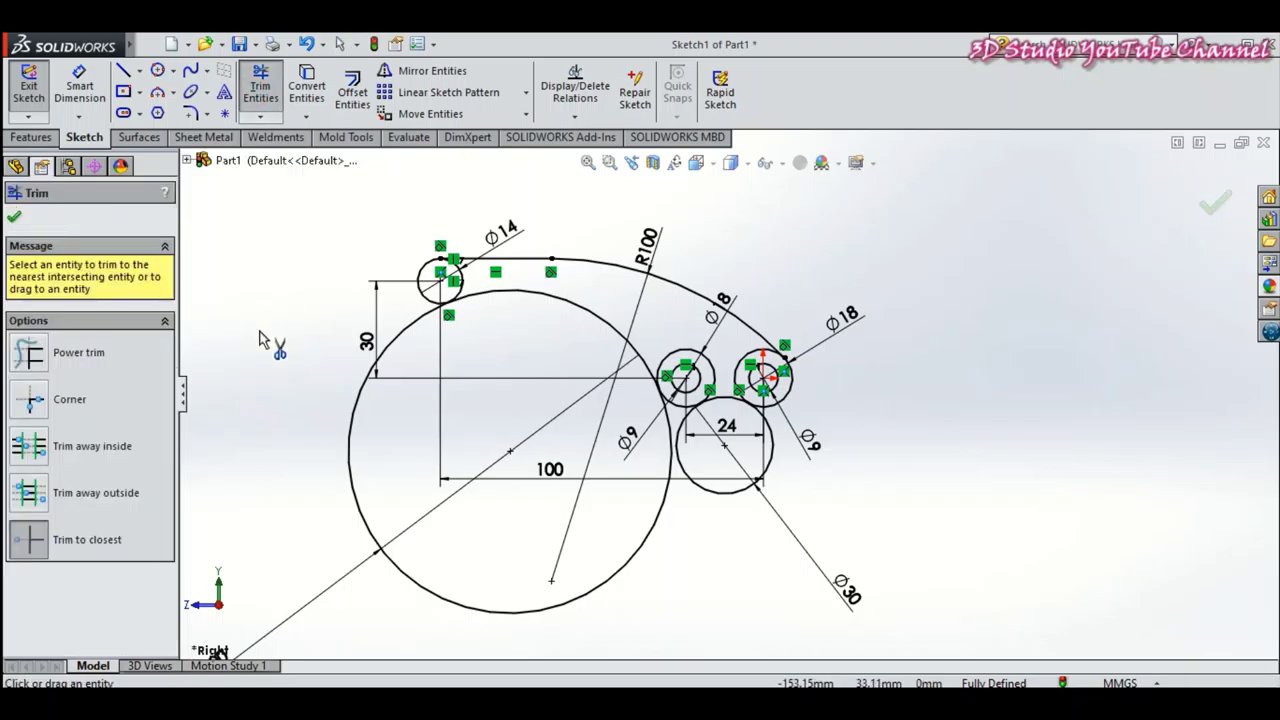
drag(343, 471, 350, 485)
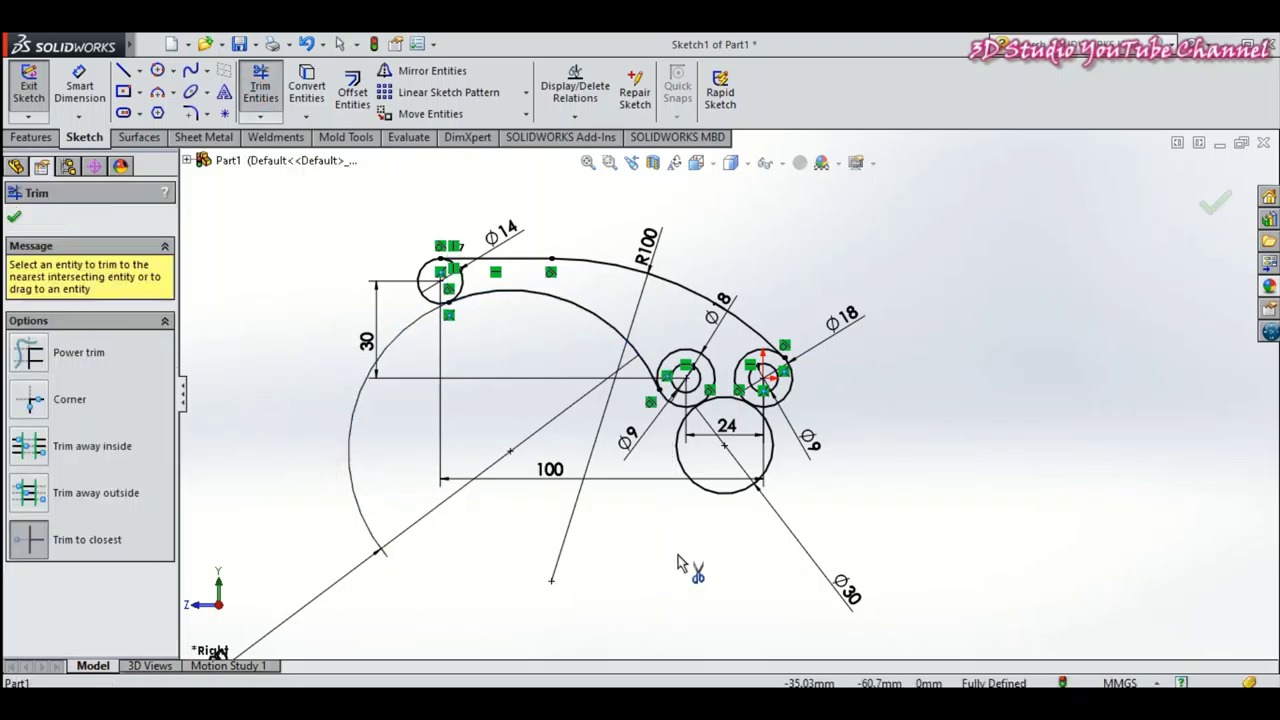
drag(714, 511, 718, 500)
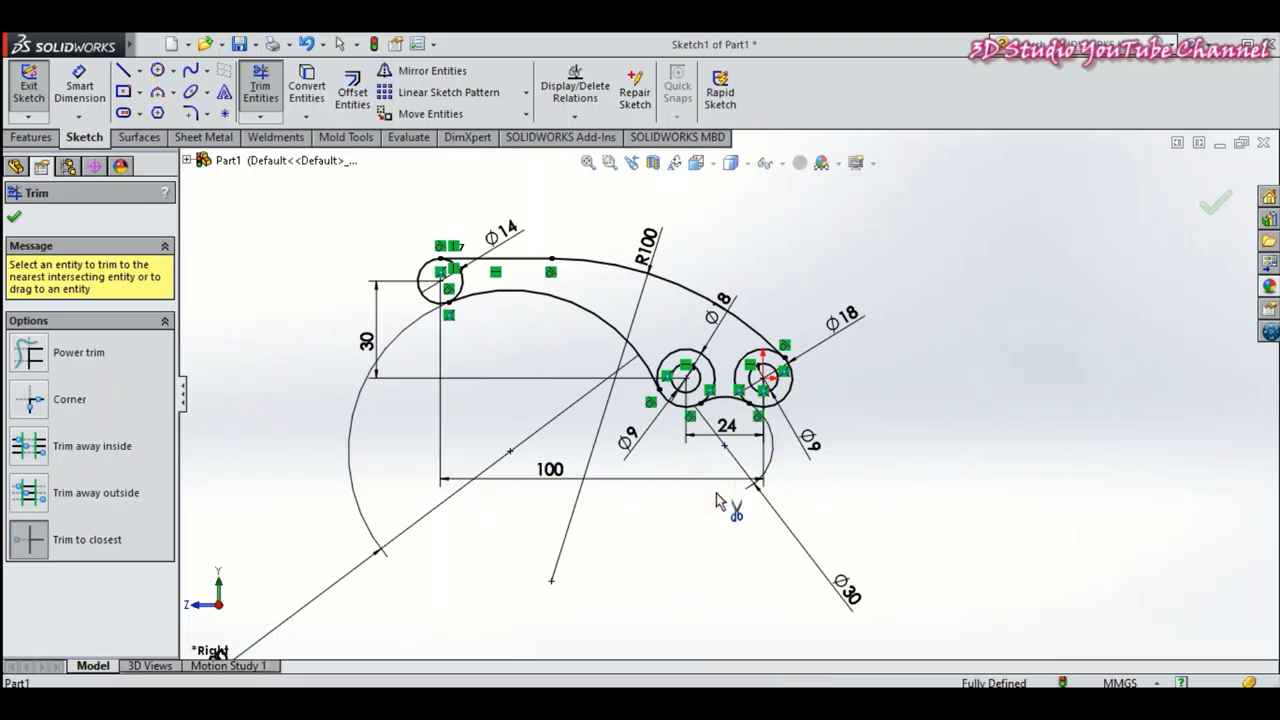
drag(695, 360, 790, 335)
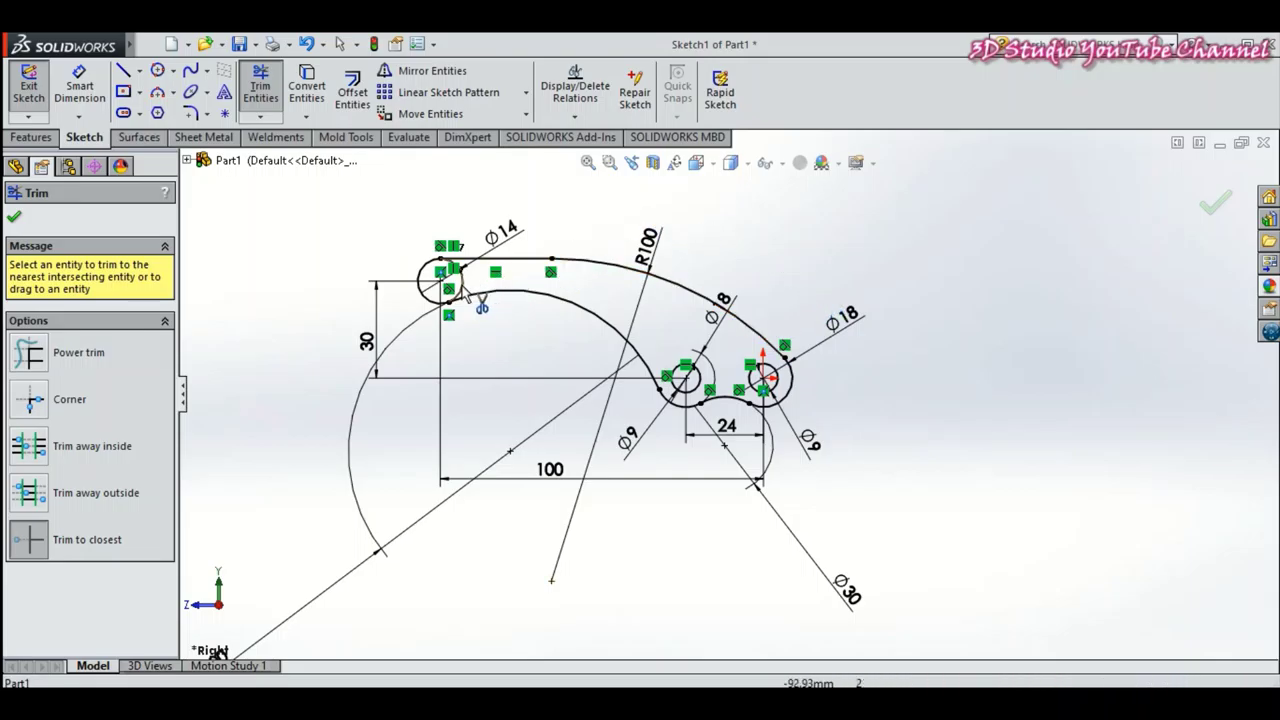
drag(463, 290, 440, 265)
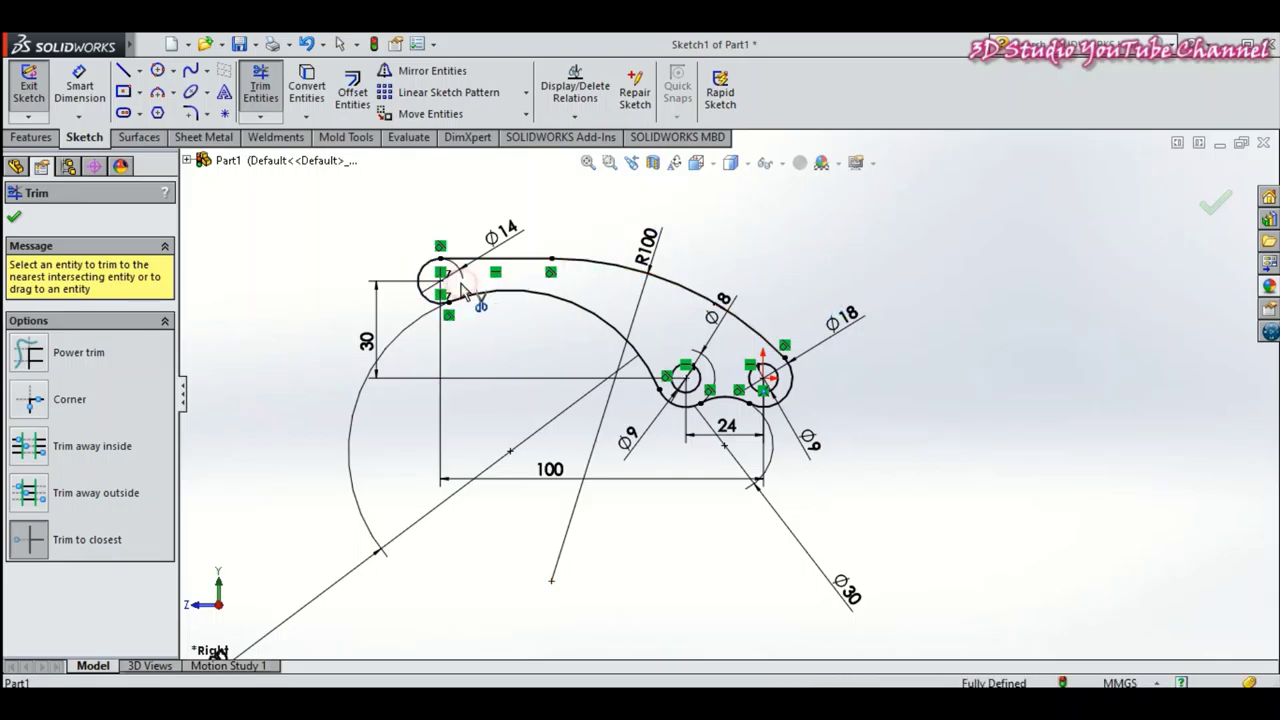
click(15, 218)
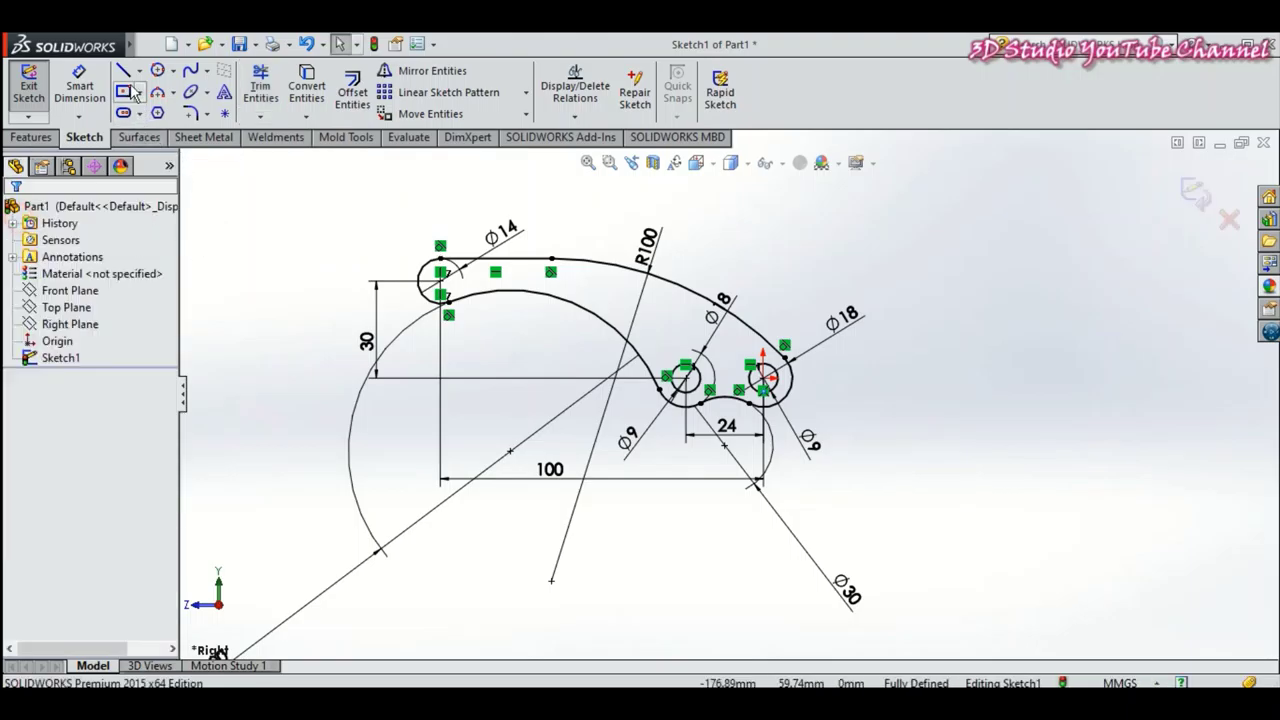
Draw a short vertical line from the outer top arc down to the inner arc.
click(586, 278)
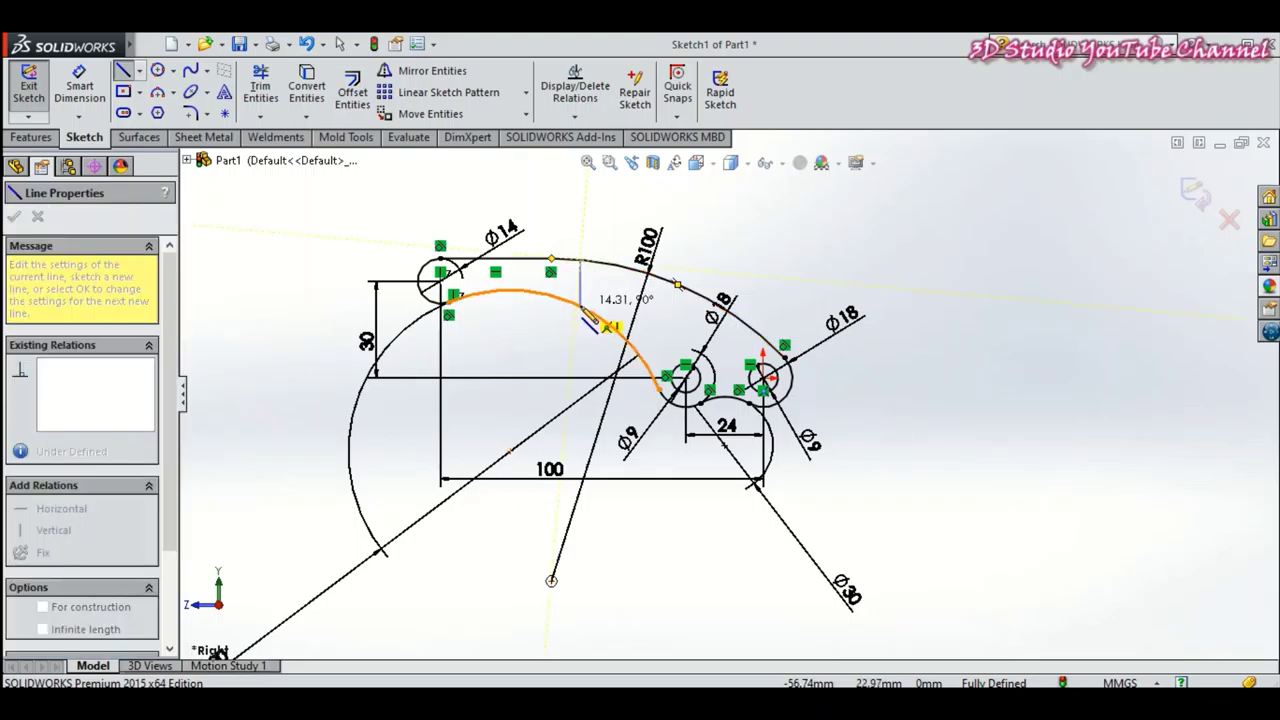
click(588, 312)
right_click(785, 252)
click(844, 264)
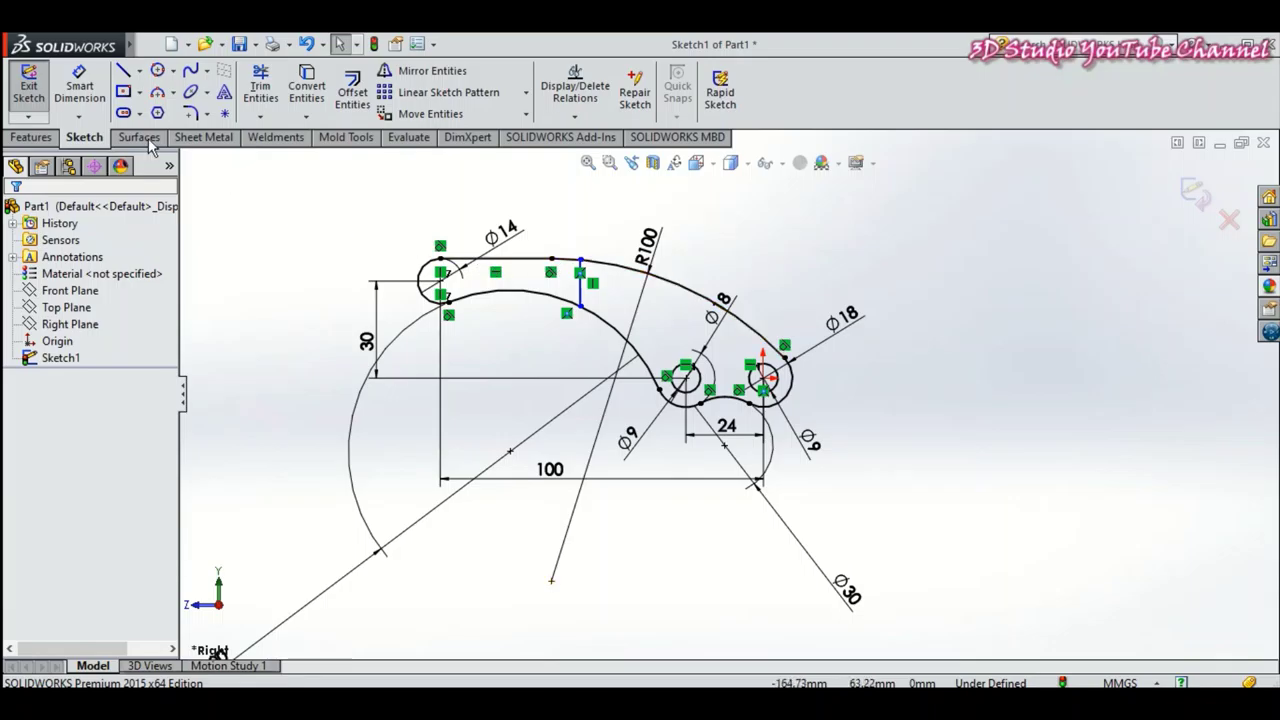
Dimension the vertical line 58 mm from the Ø14 end's centre point.
click(79, 85)
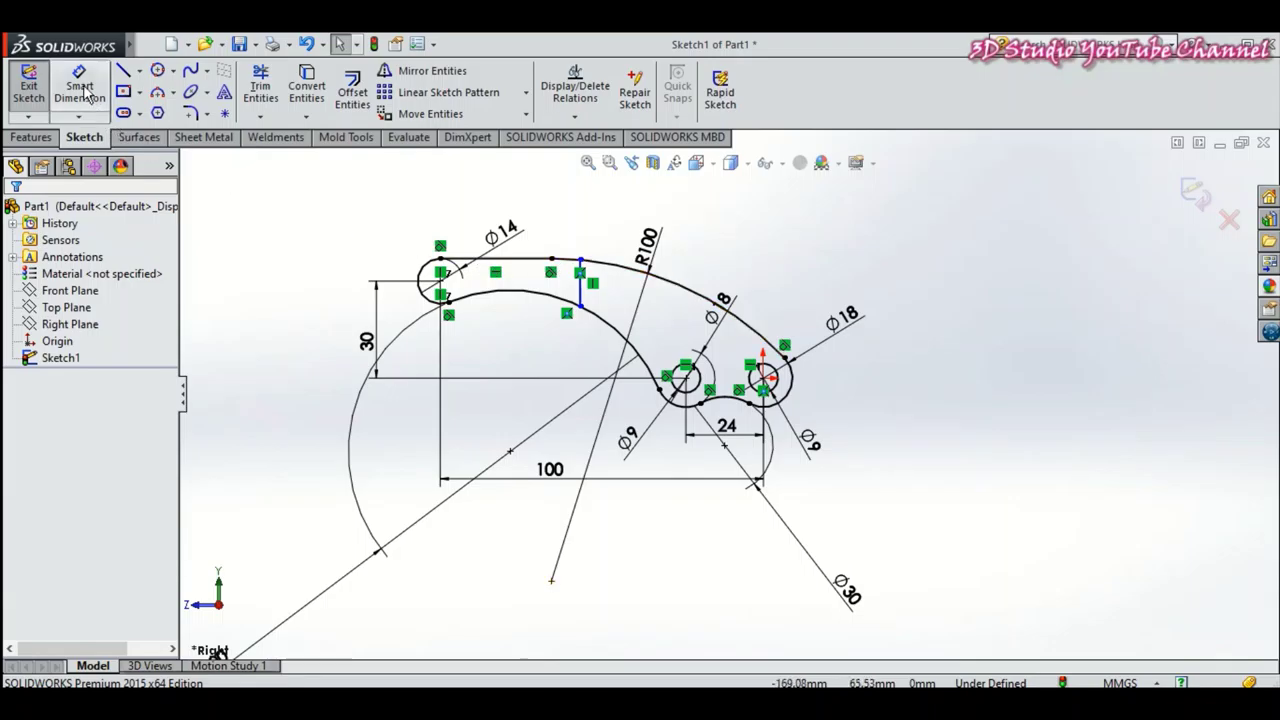
click(441, 282)
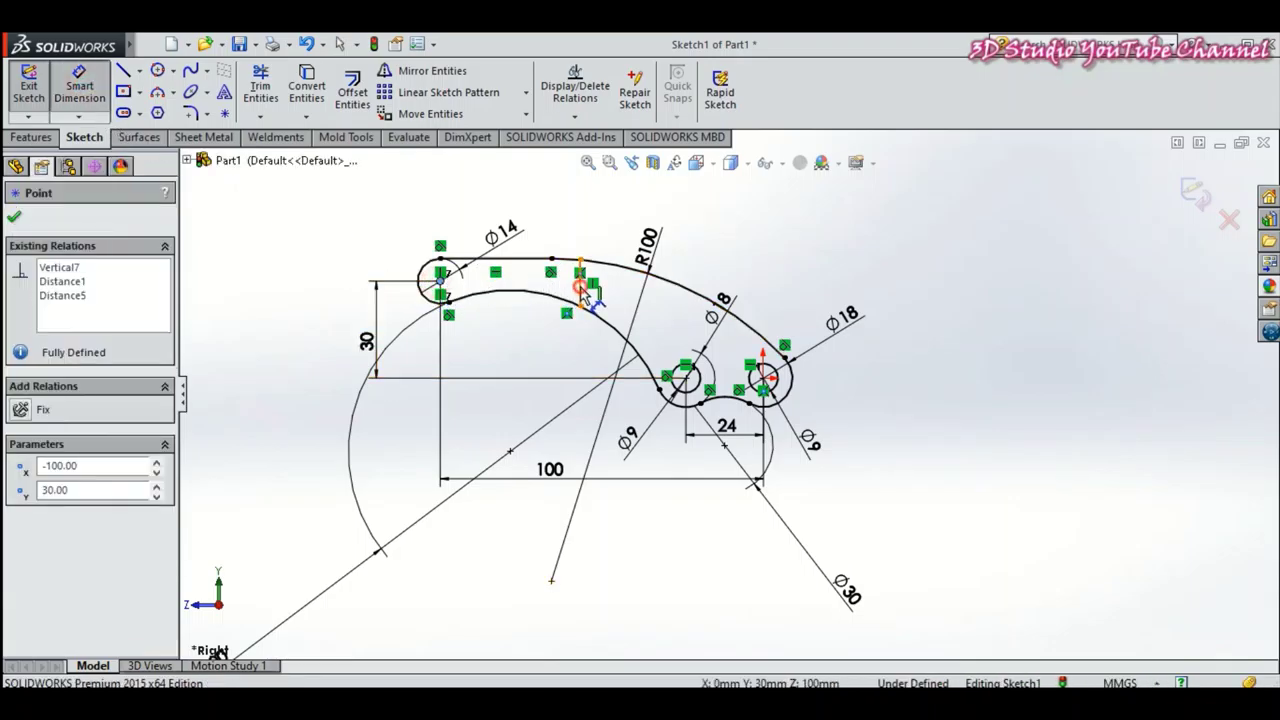
click(581, 295)
click(512, 208)
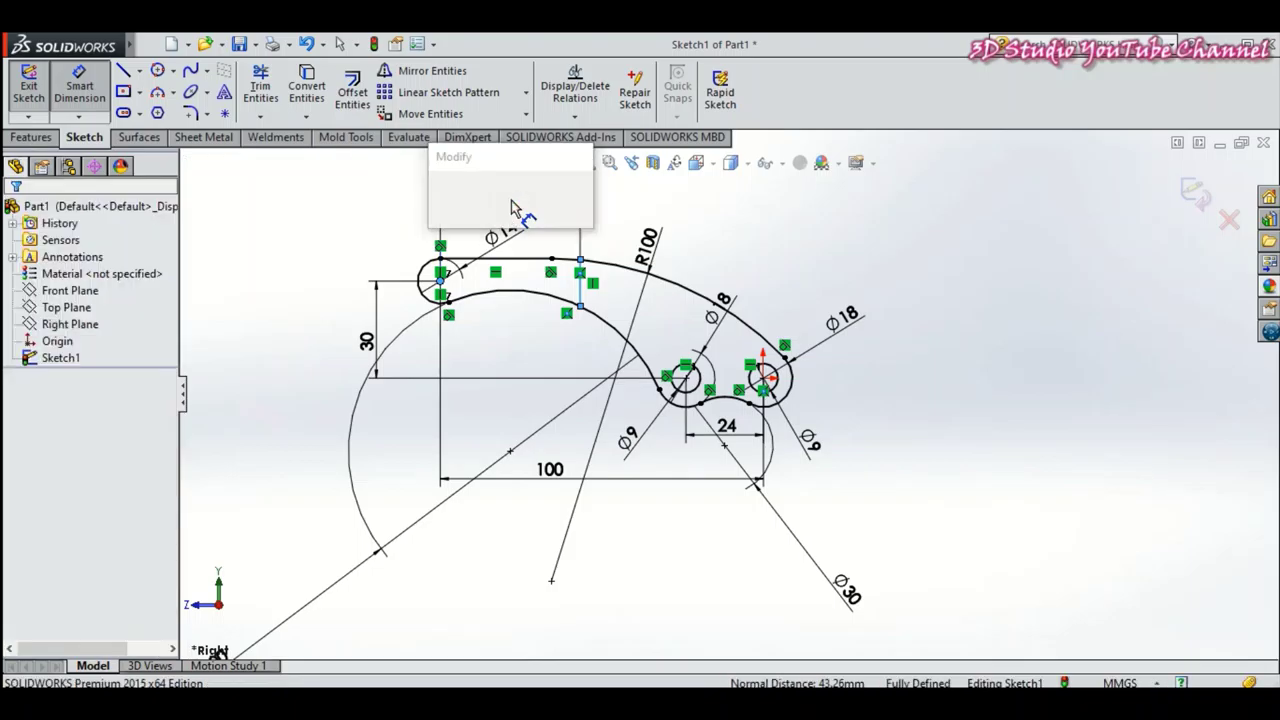
text(58)
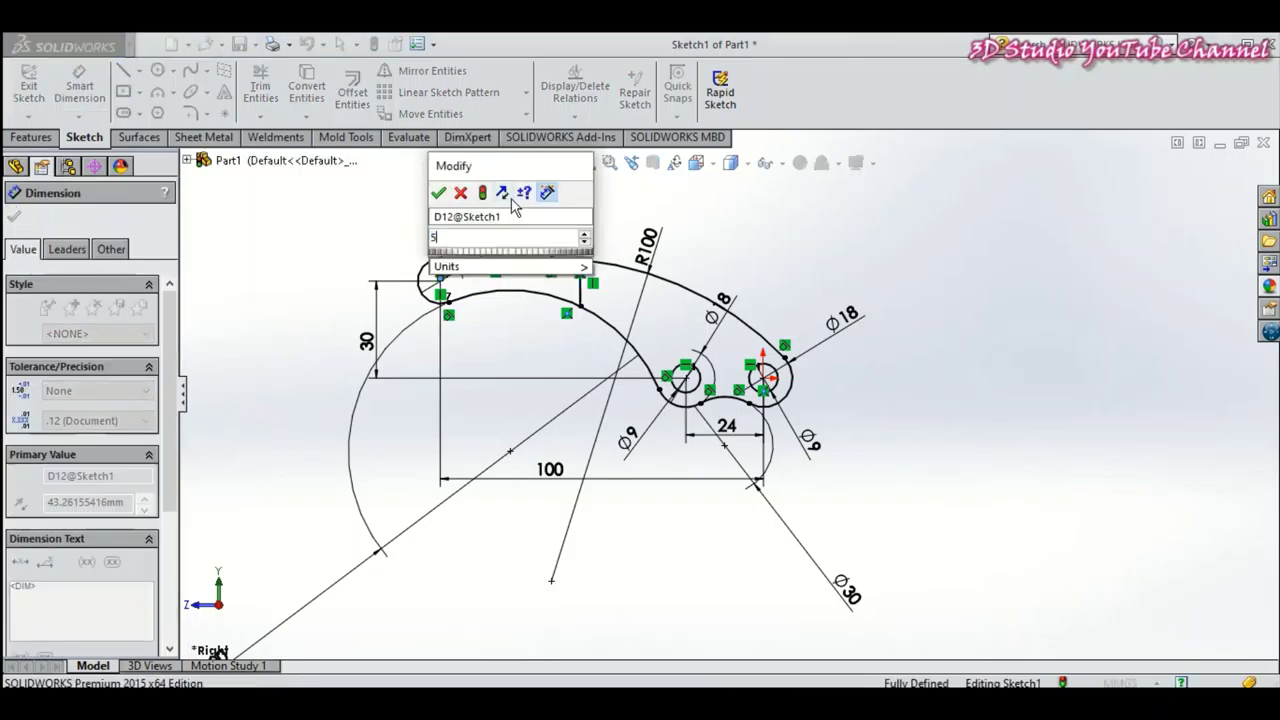
key(Return)
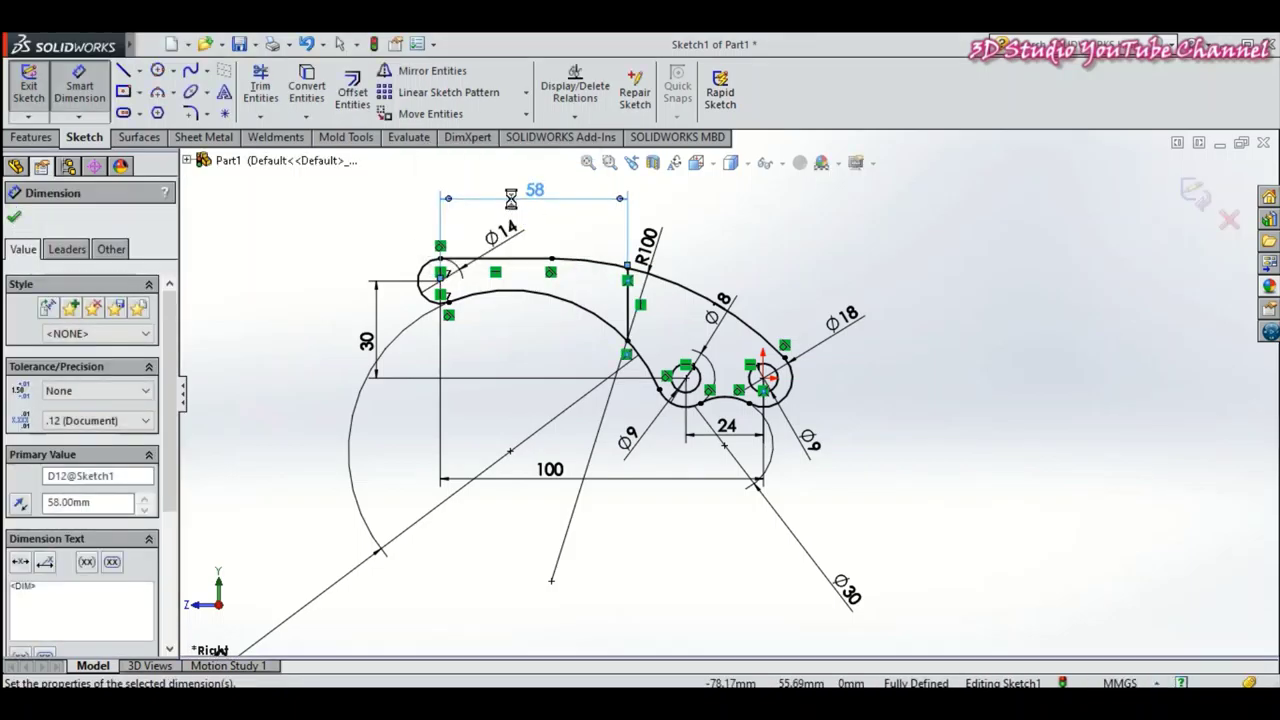
Accept the 58 mm dimension and bring up the Features tools.
click(16, 220)
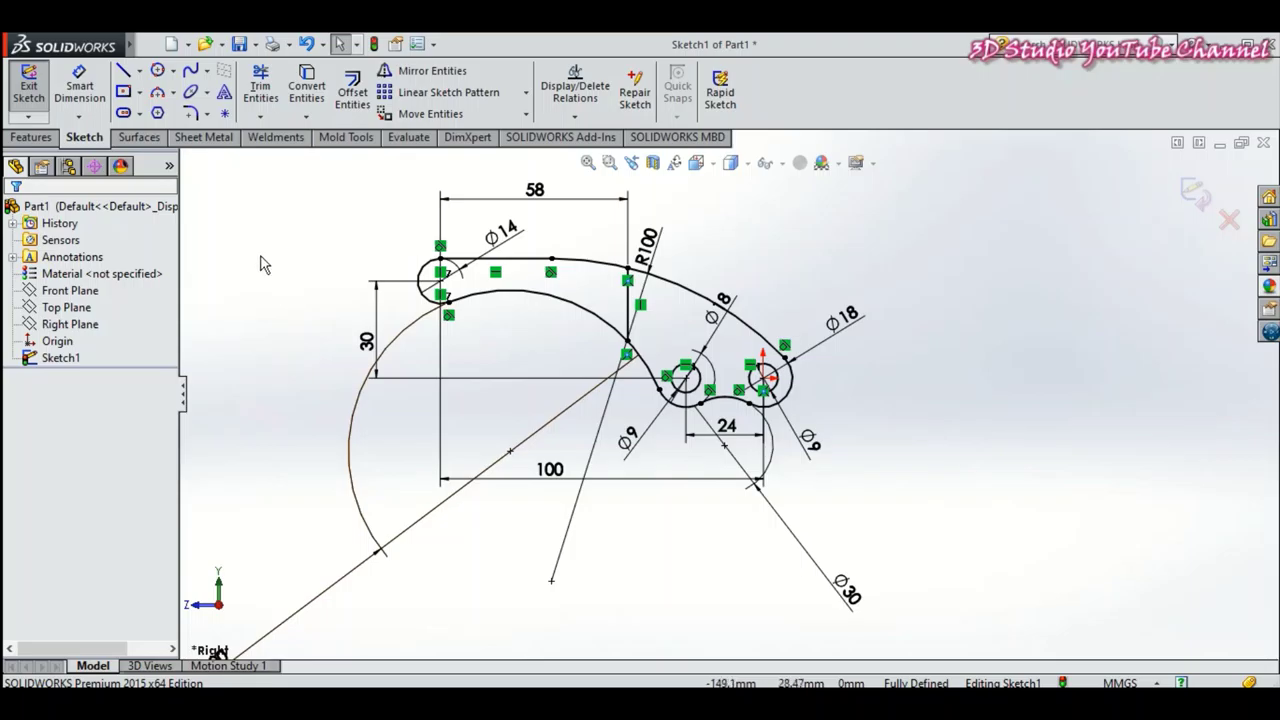
click(31, 138)
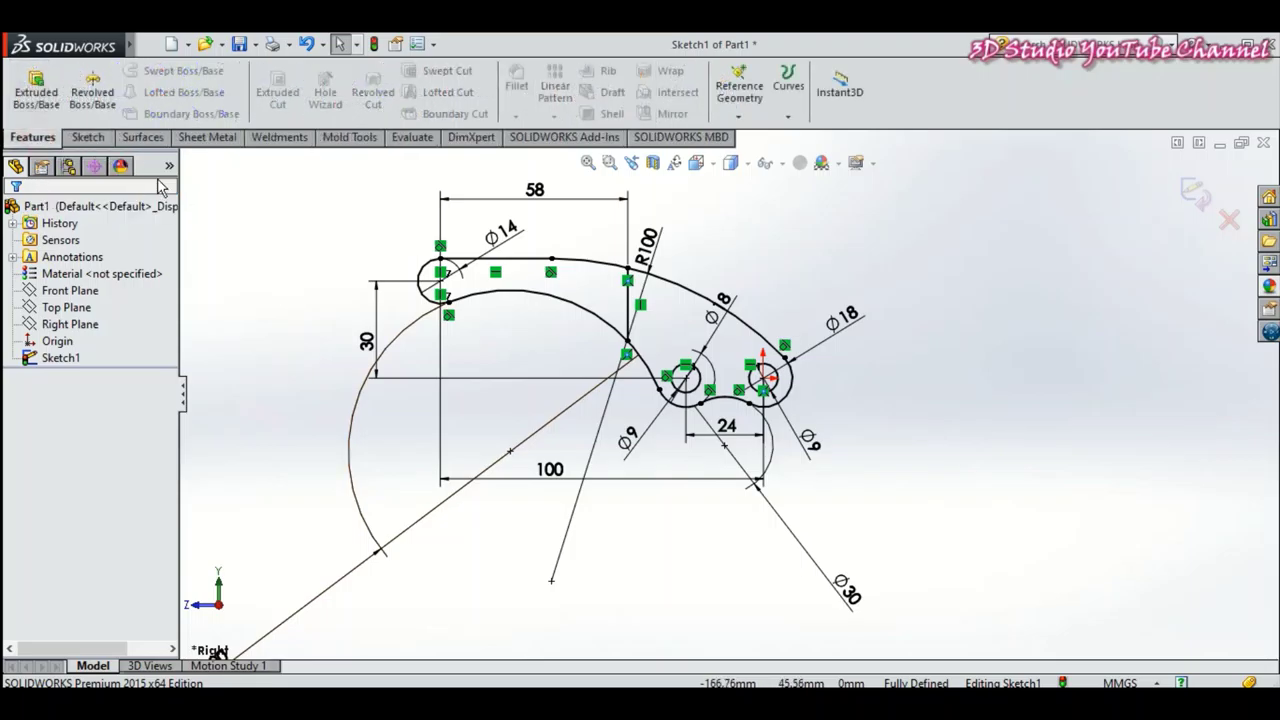
Extrude the curved arm region 8 mm with a Mid Plane end condition as Boss-Extrude1.
click(36, 88)
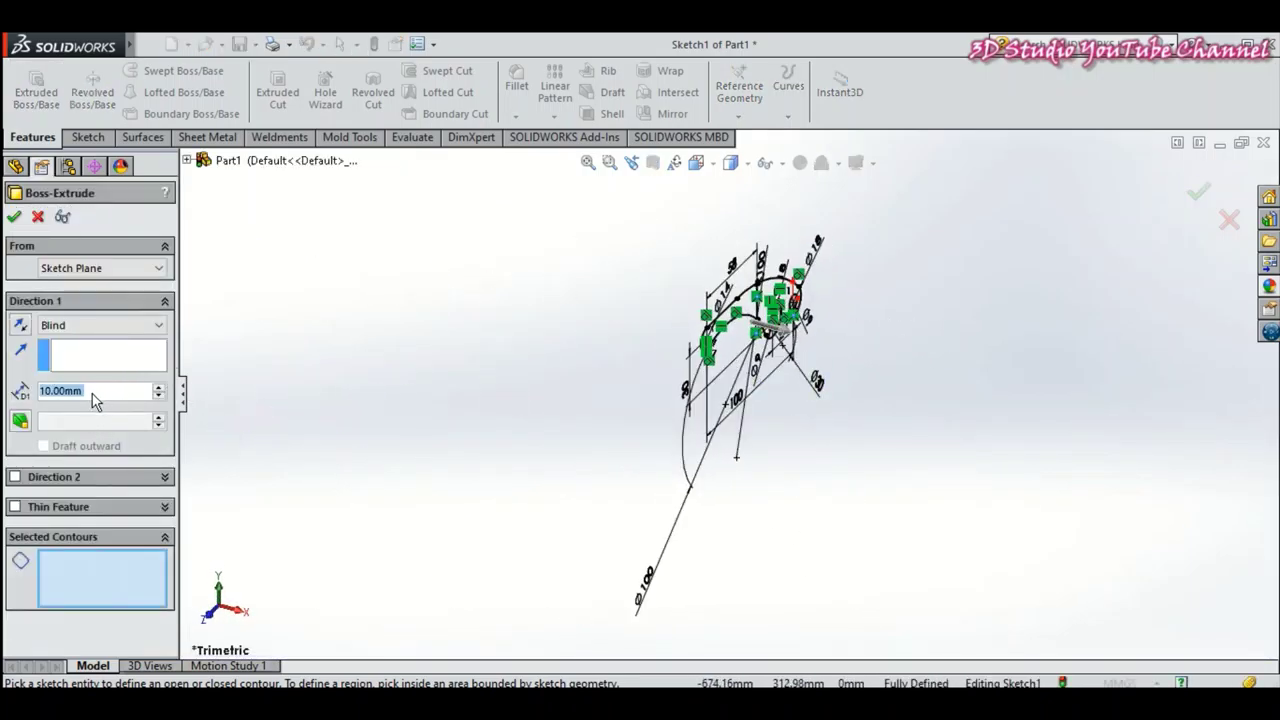
text(8)
key(Return)
mouse_move(351, 323)
middle_down()
mouse_move(337, 303)
mouse_move(596, 373)
middle_up()
scroll(885, 380, down, 1)
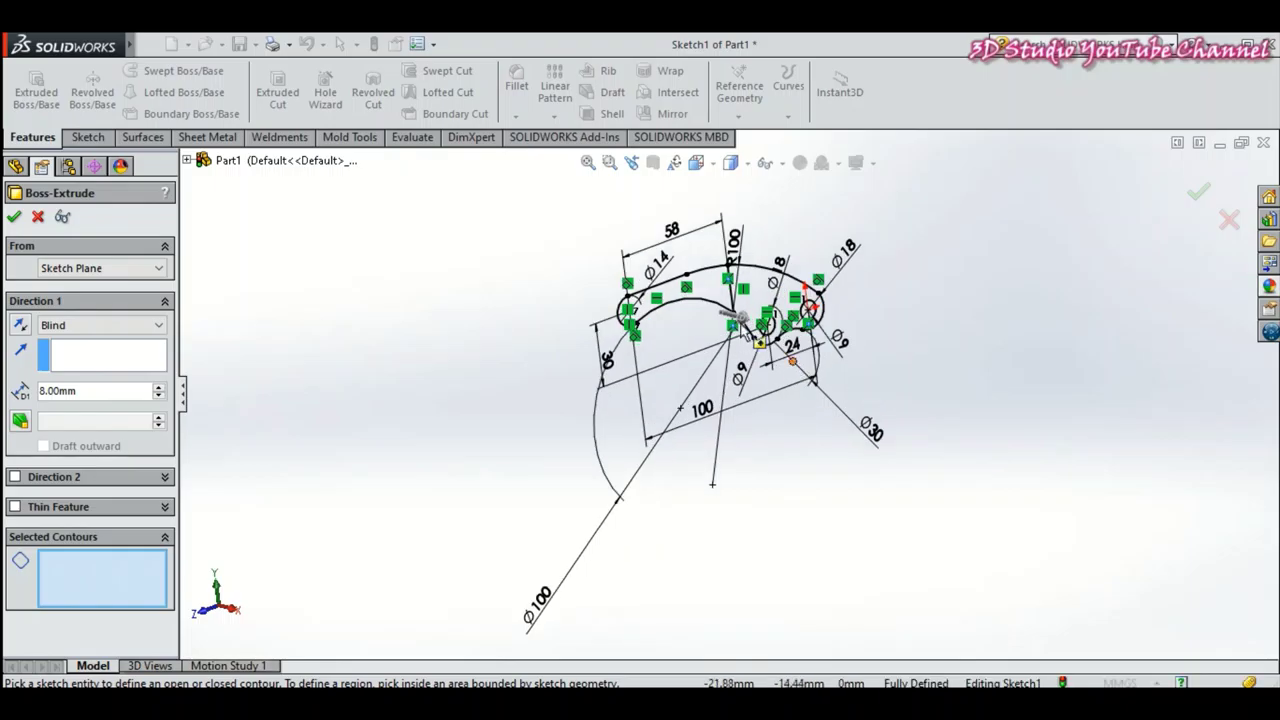
click(710, 298)
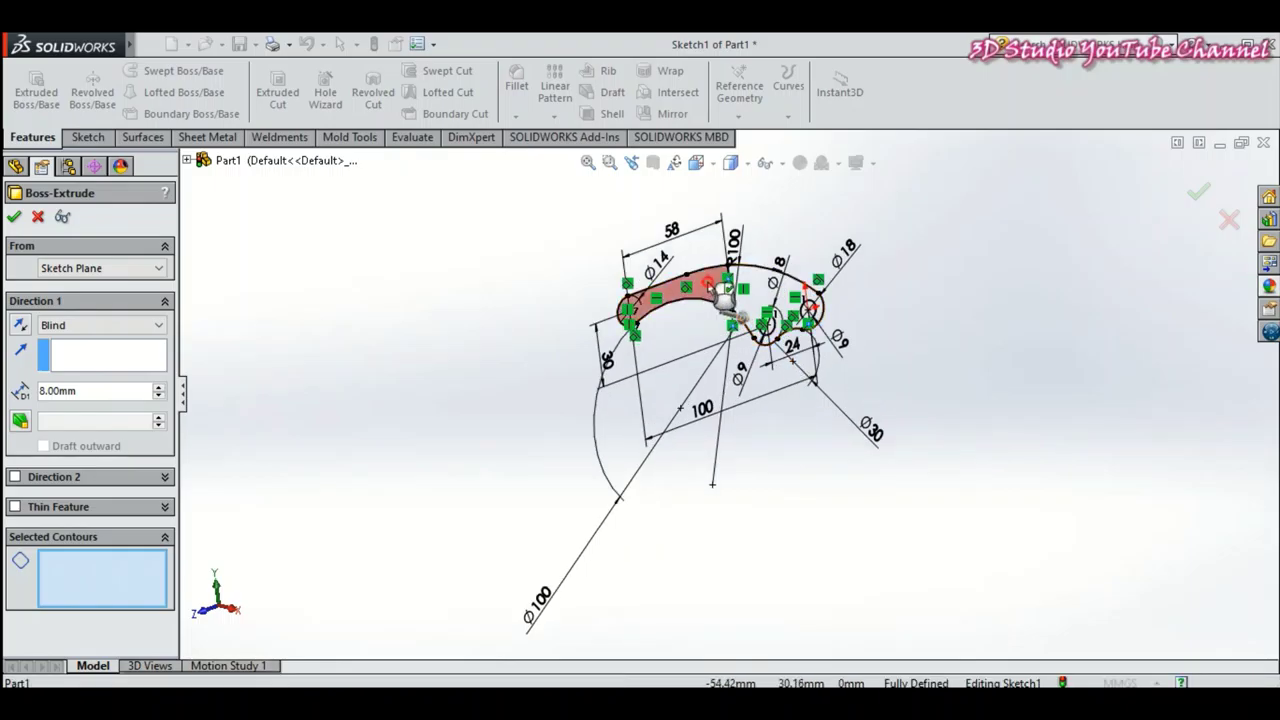
mouse_move(492, 368)
middle_down()
mouse_move(449, 337)
mouse_move(463, 343)
mouse_move(443, 289)
mouse_move(436, 401)
mouse_move(423, 291)
mouse_move(440, 354)
mouse_move(449, 280)
mouse_move(459, 389)
middle_up()
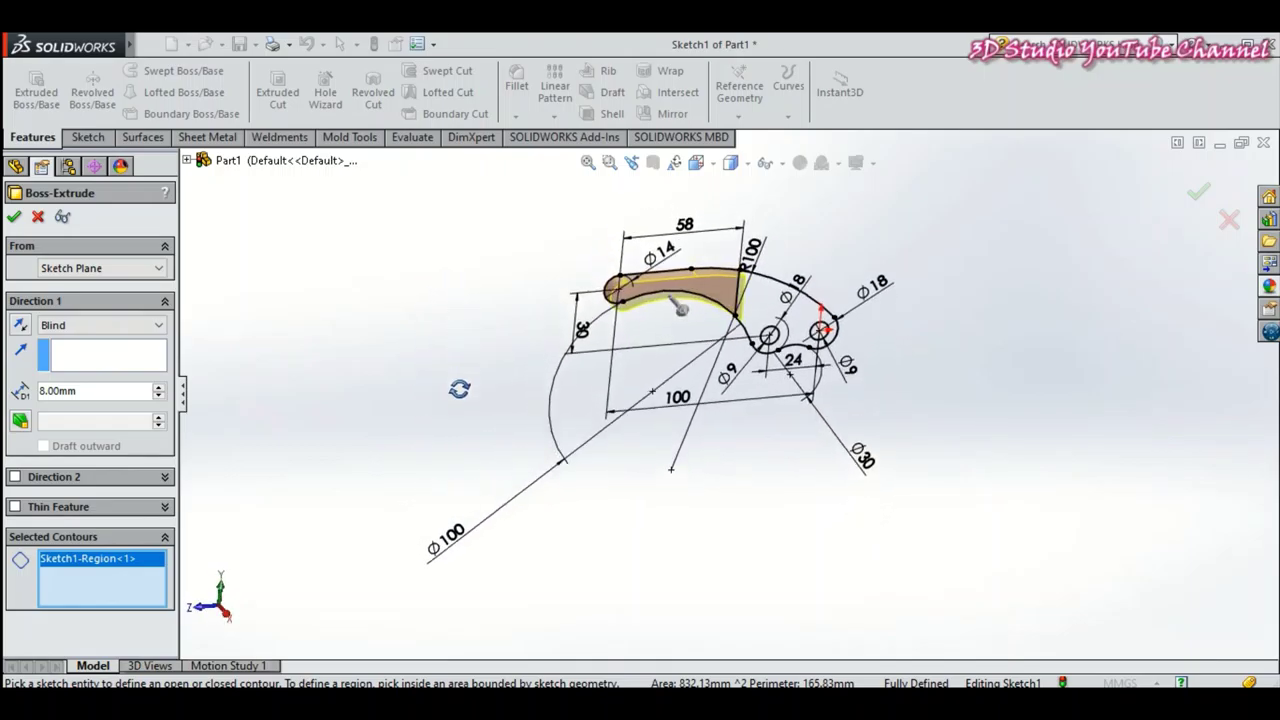
click(127, 326)
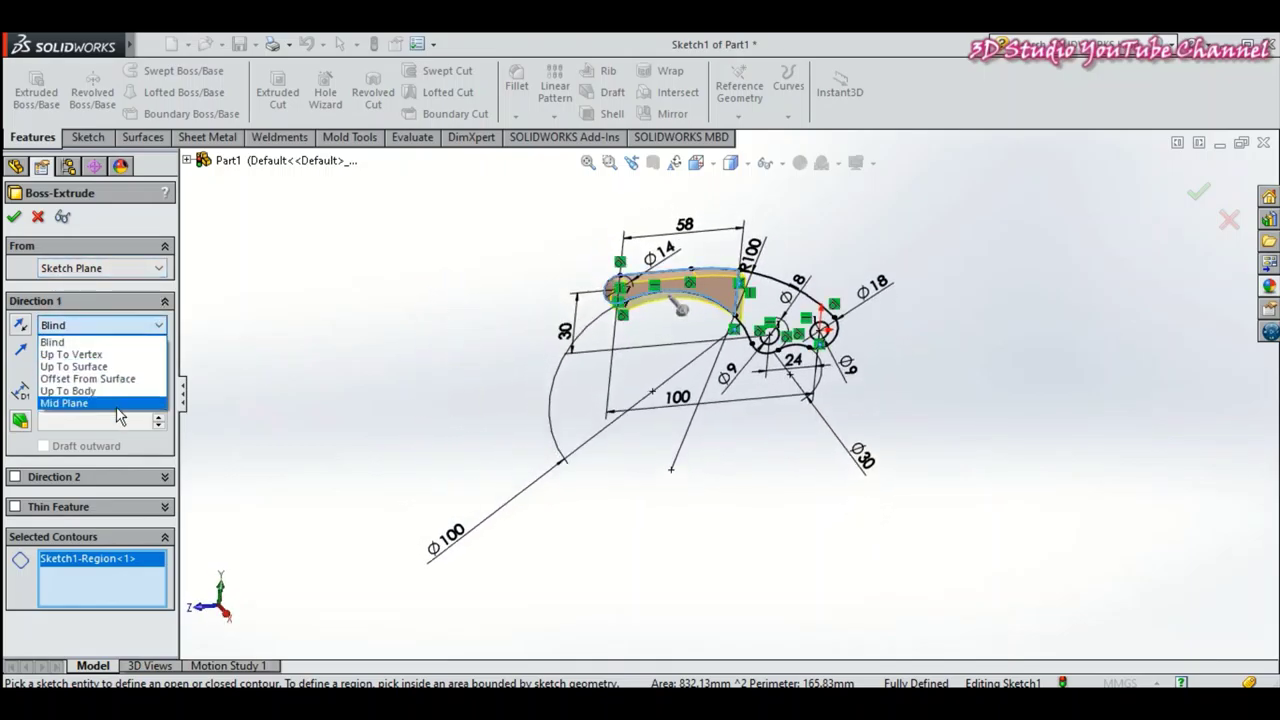
click(62, 400)
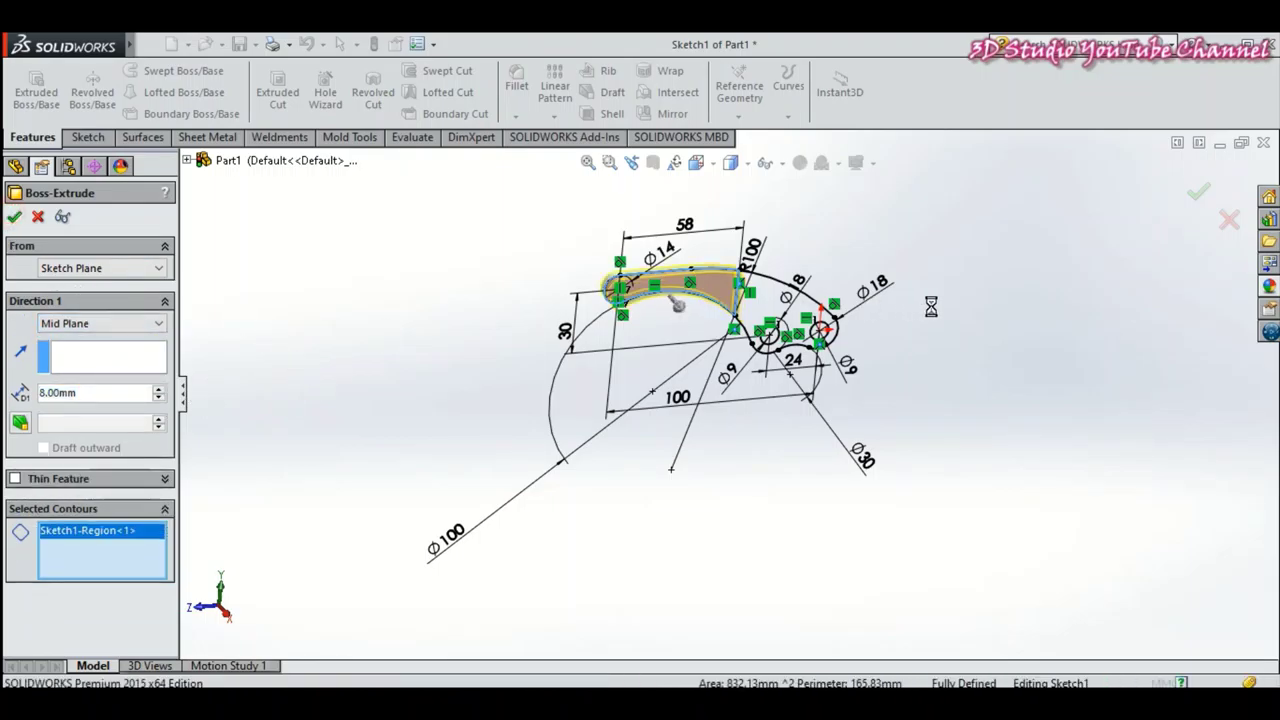
key(Return)
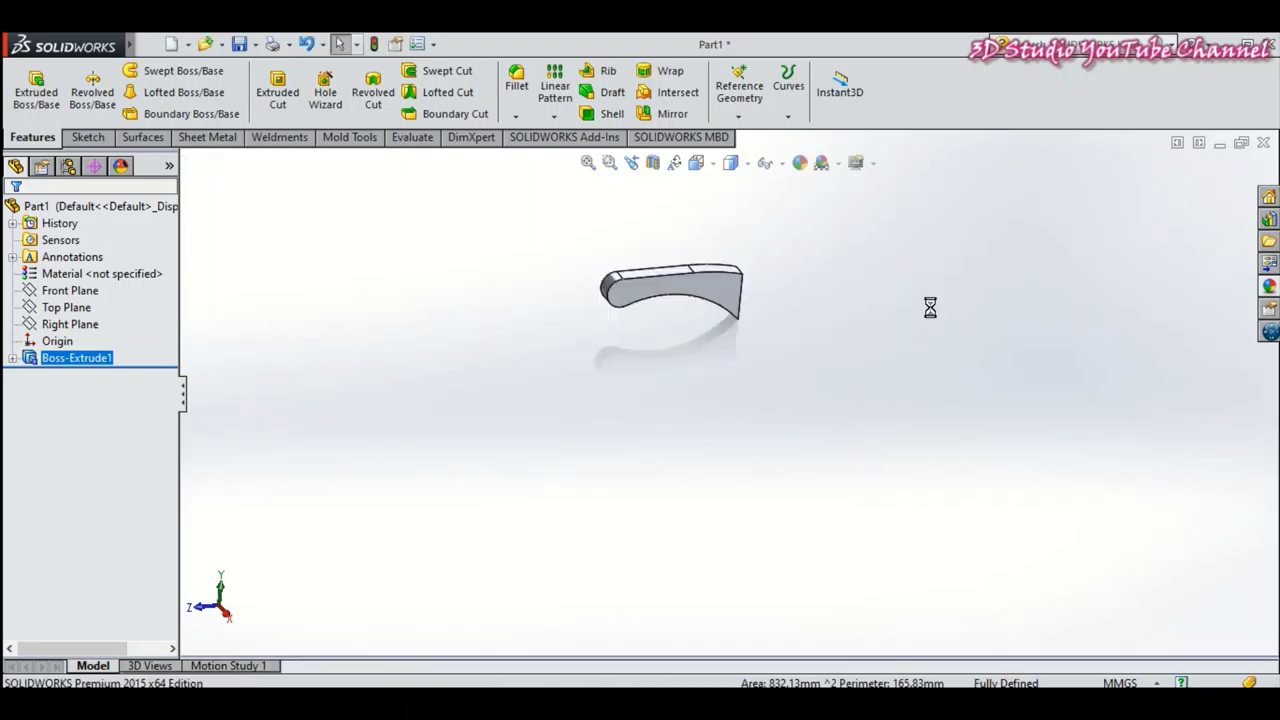
Reuse Sketch1 to extrude the forked head region 24 mm Mid Plane as Boss-Extrude2.
click(13, 359)
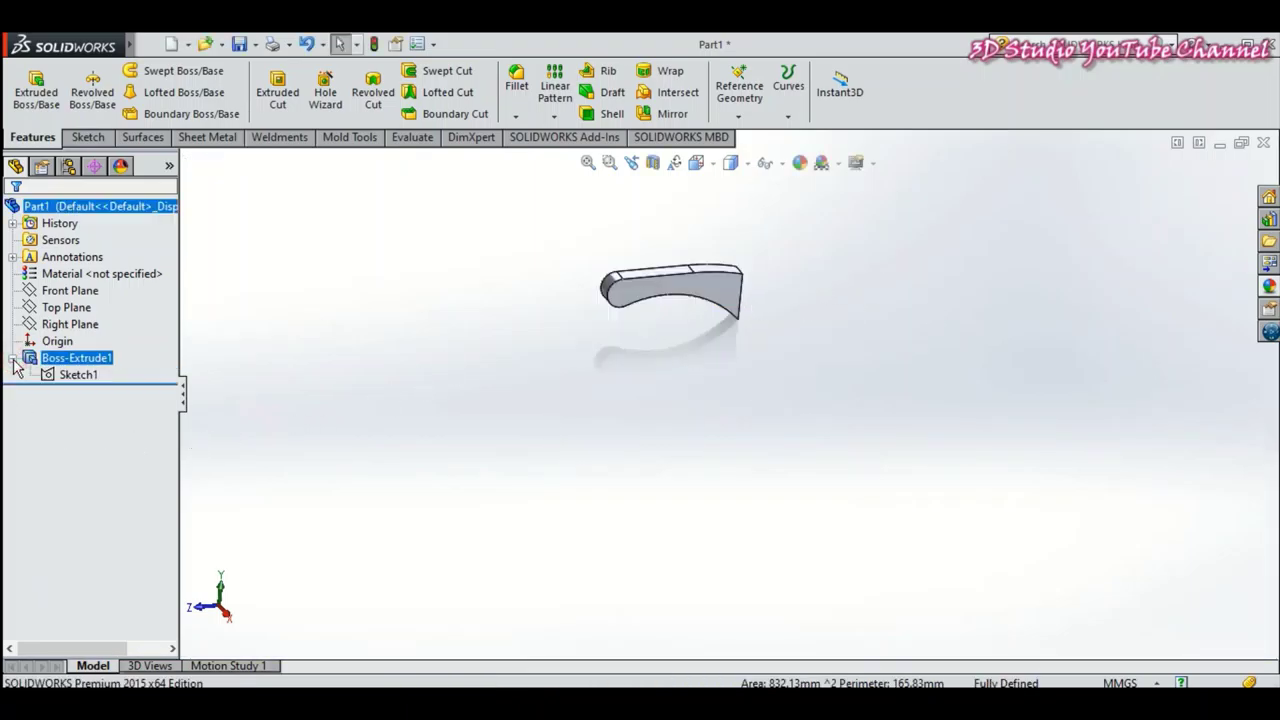
click(65, 385)
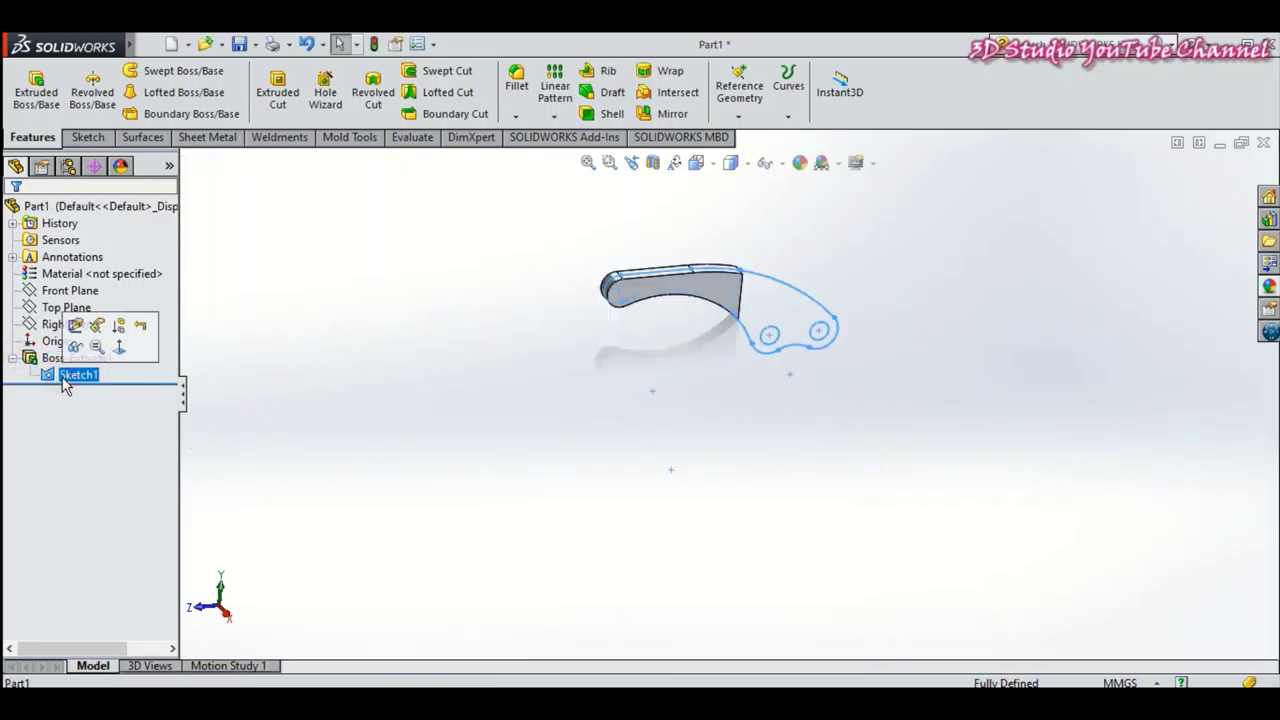
click(37, 105)
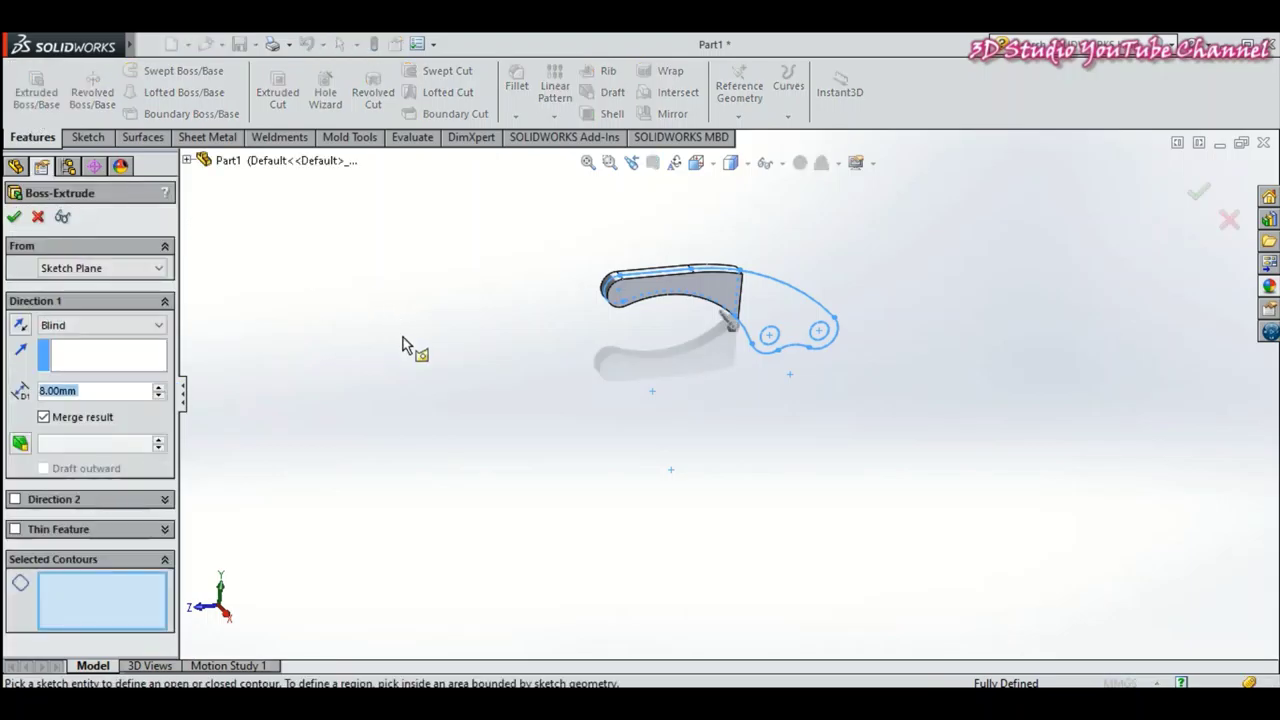
click(806, 320)
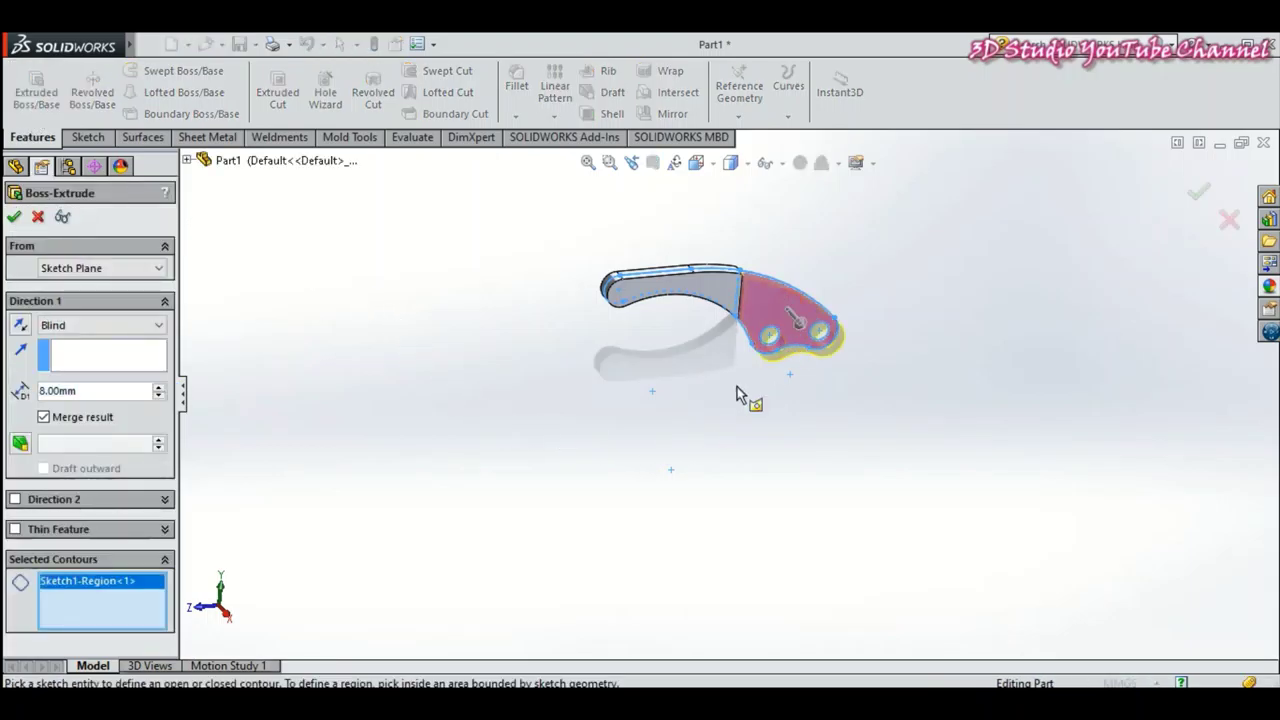
double_click(55, 391)
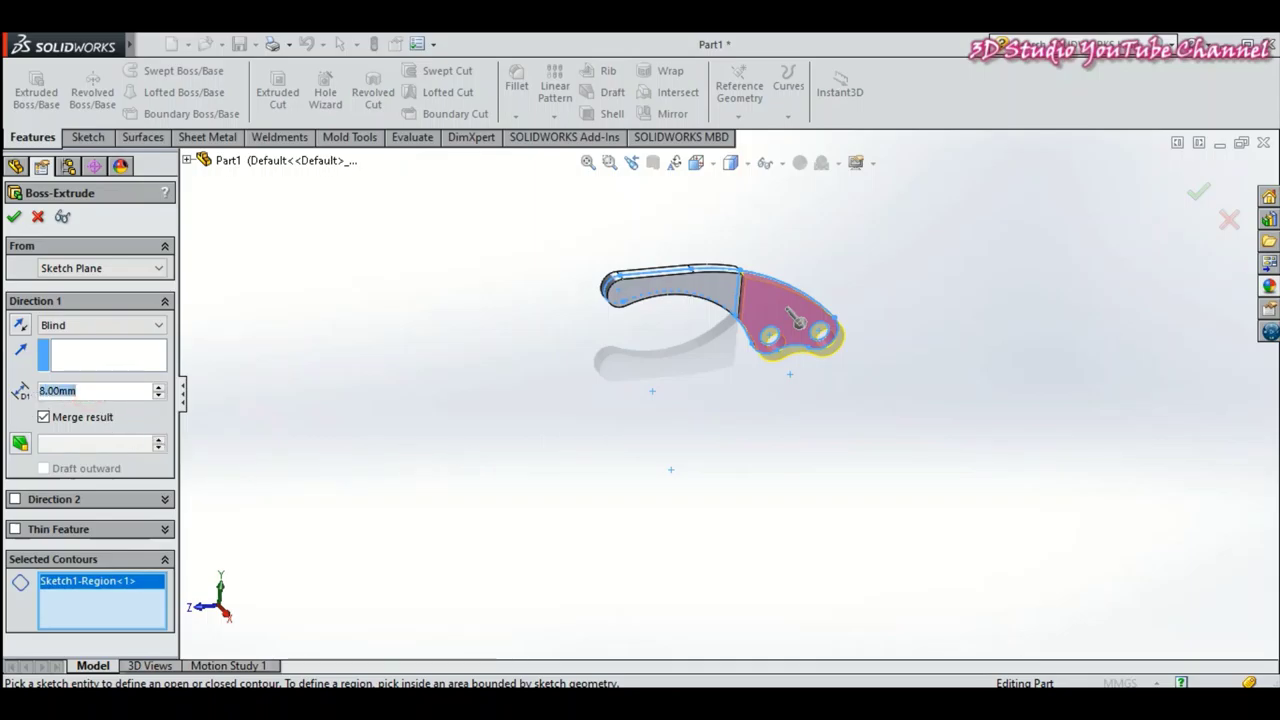
text(24)
key(Return)
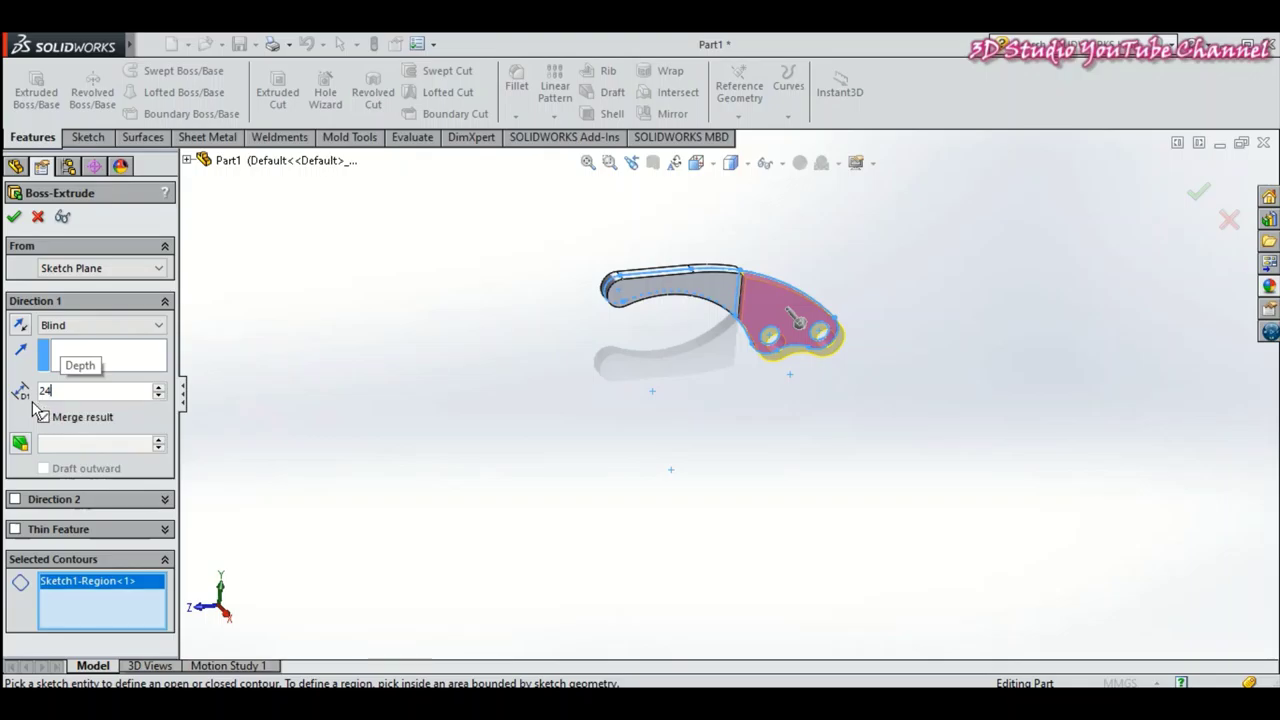
click(146, 330)
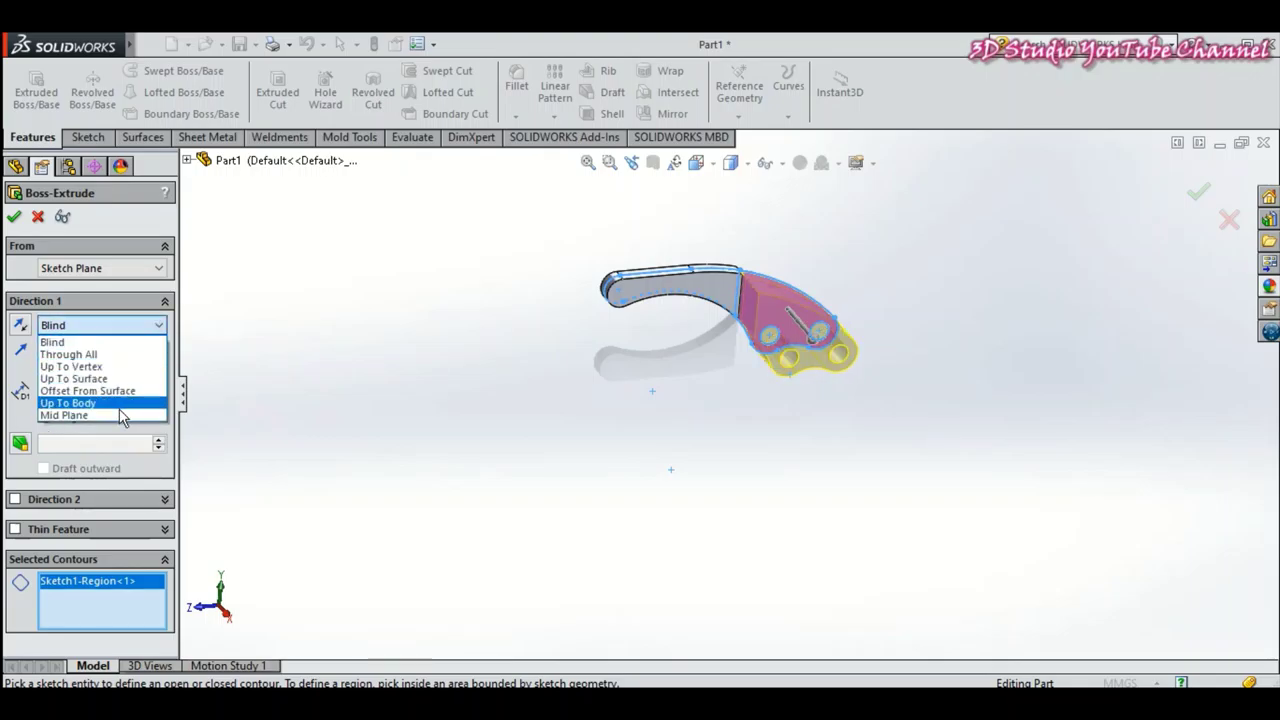
click(60, 415)
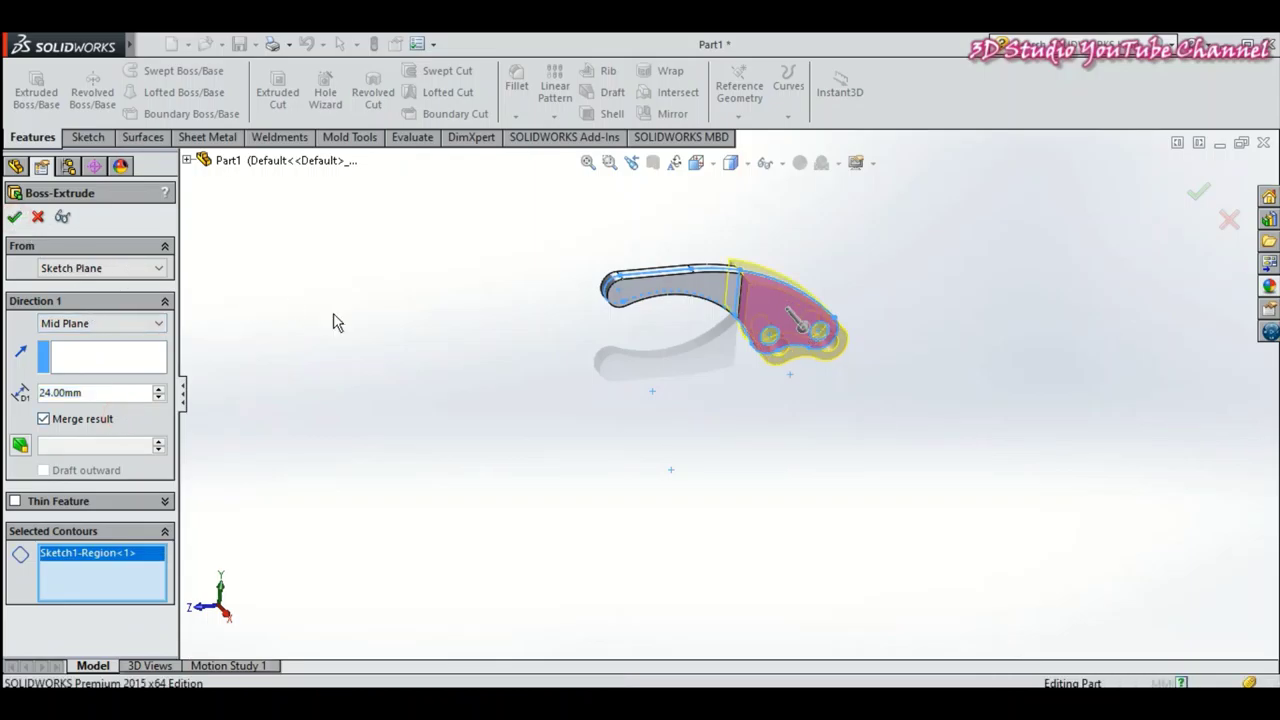
key(Return)
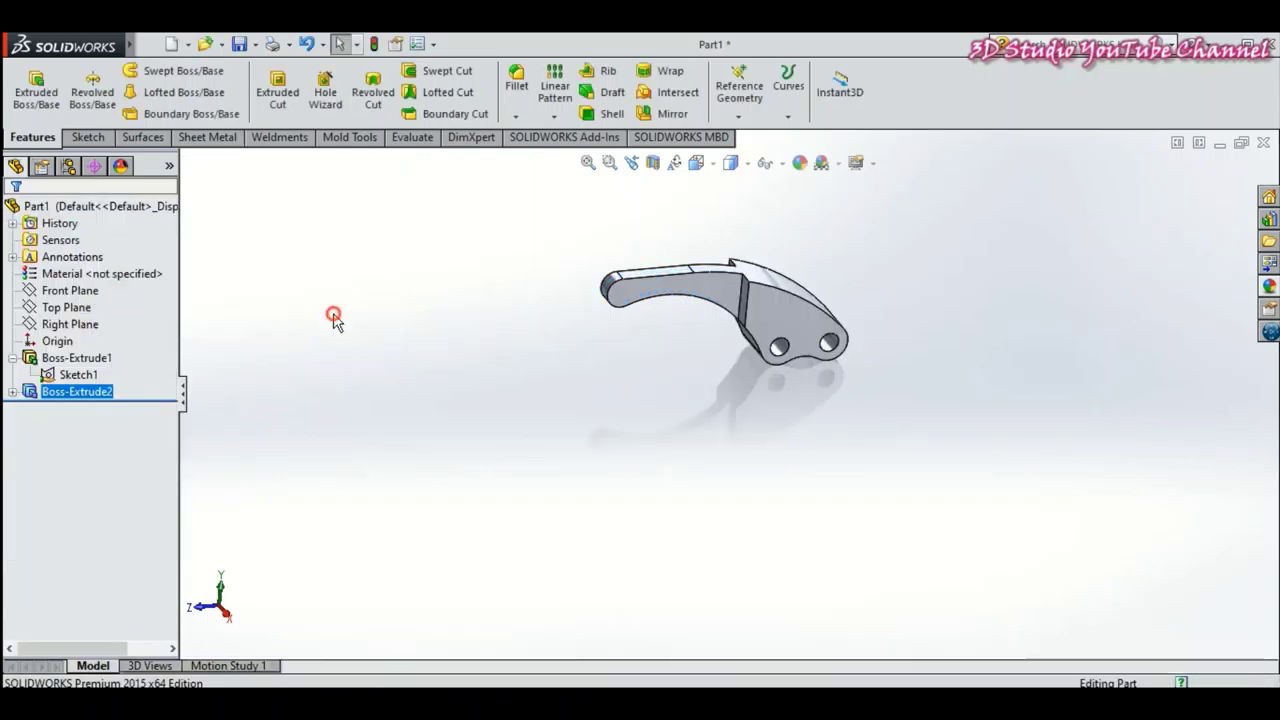
Fillet the two arm-to-head junction edges with a 20 mm radius, creating Fillet1.
click(333, 316)
mouse_move(920, 363)
middle_down()
mouse_move(829, 386)
mouse_move(871, 334)
mouse_move(798, 290)
middle_up()
scroll(800, 290, down, 3)
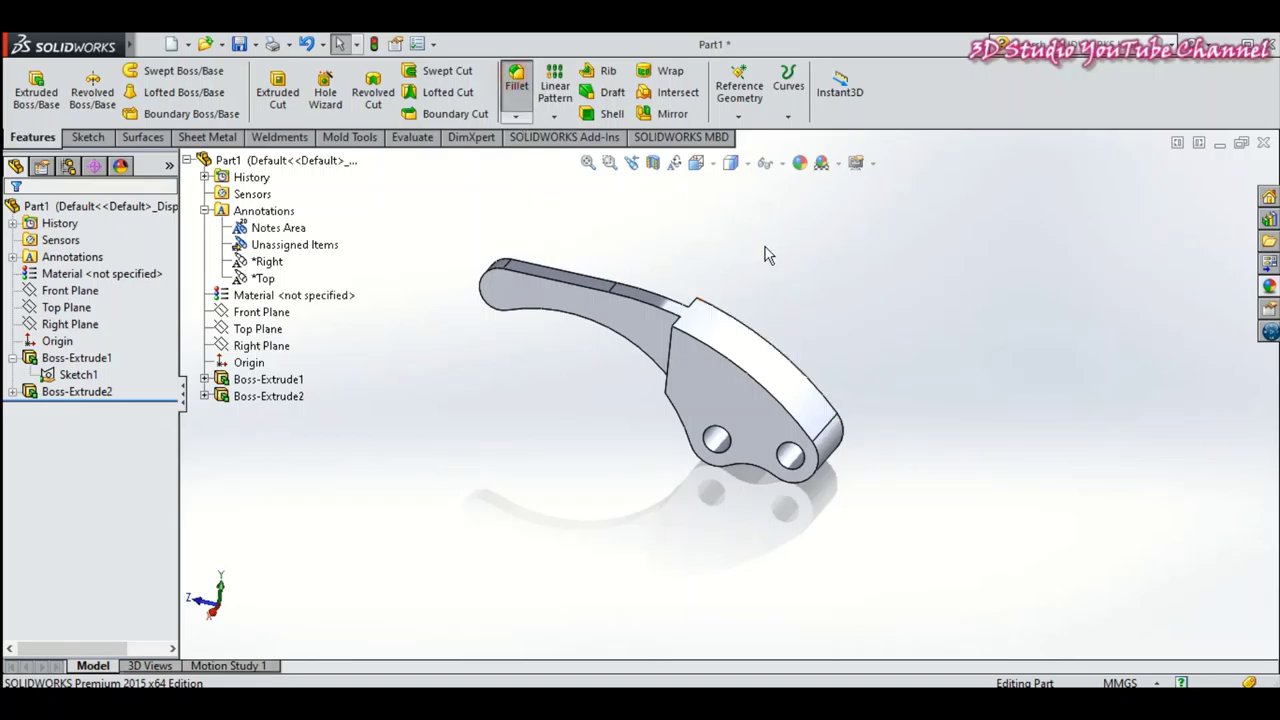
mouse_move(902, 366)
middle_down()
mouse_move(934, 286)
mouse_move(955, 413)
mouse_move(951, 349)
mouse_move(960, 406)
mouse_move(827, 298)
middle_up()
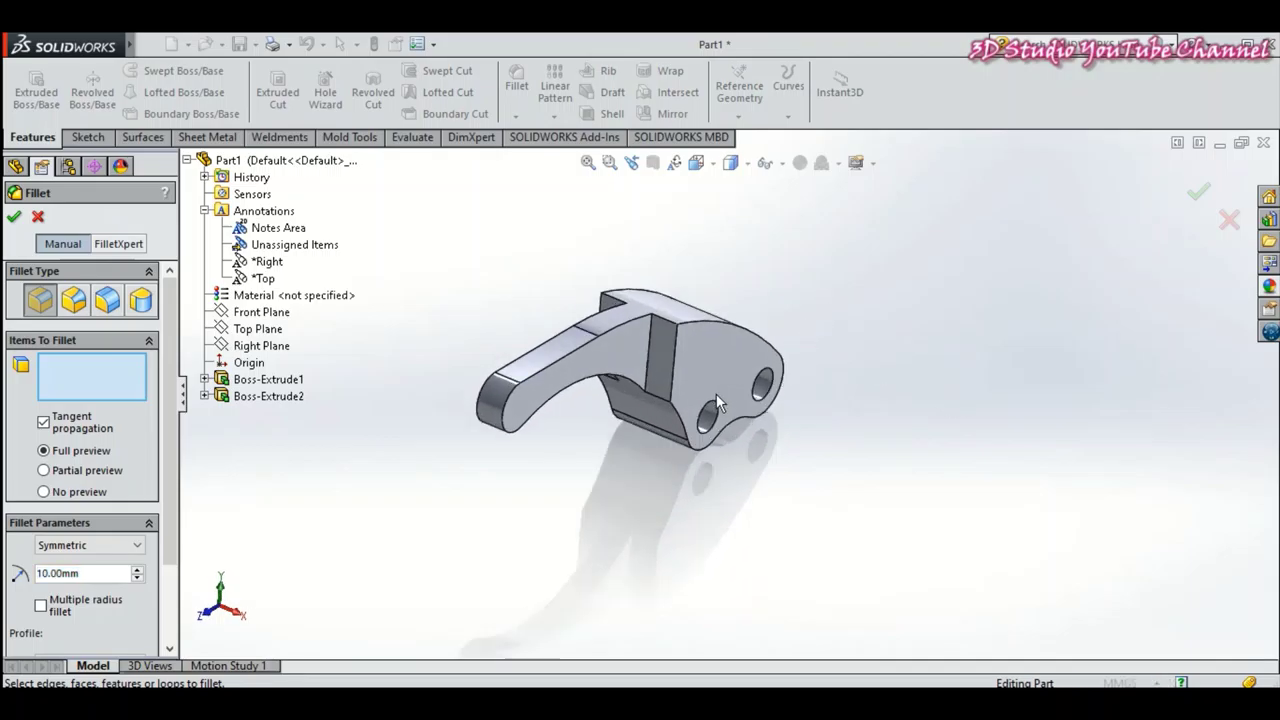
click(651, 362)
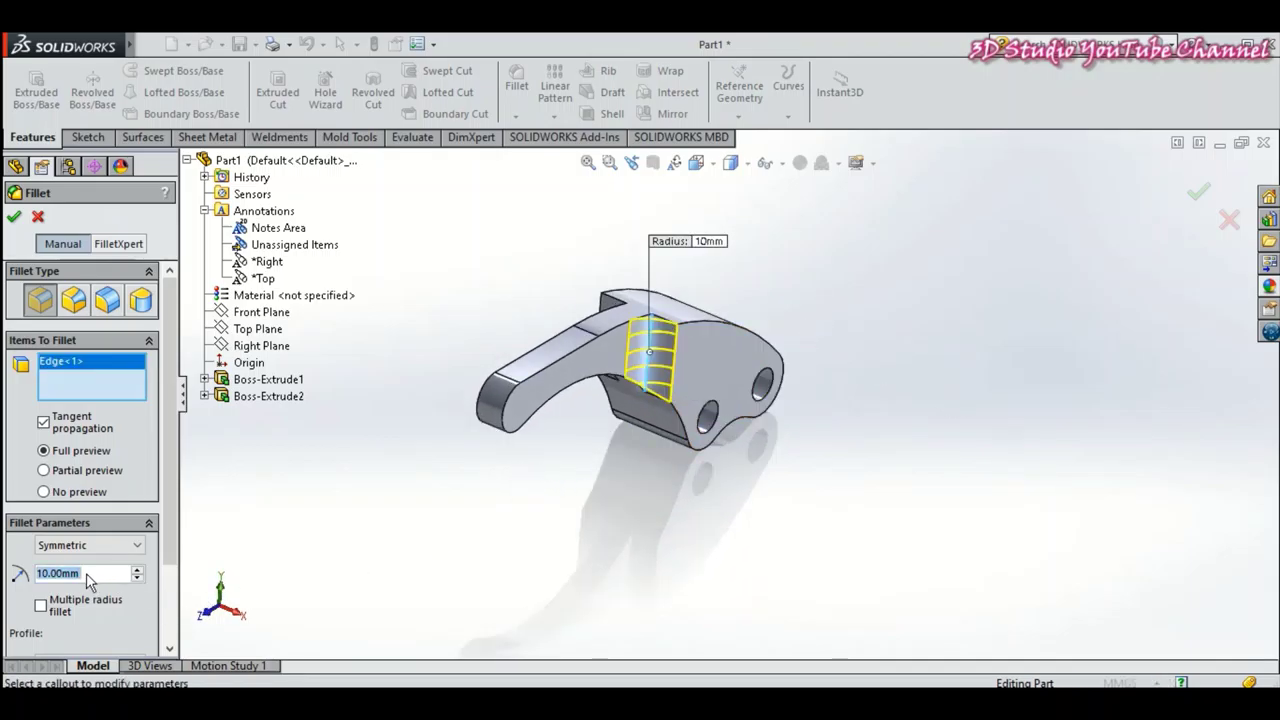
text(20)
key(Return)
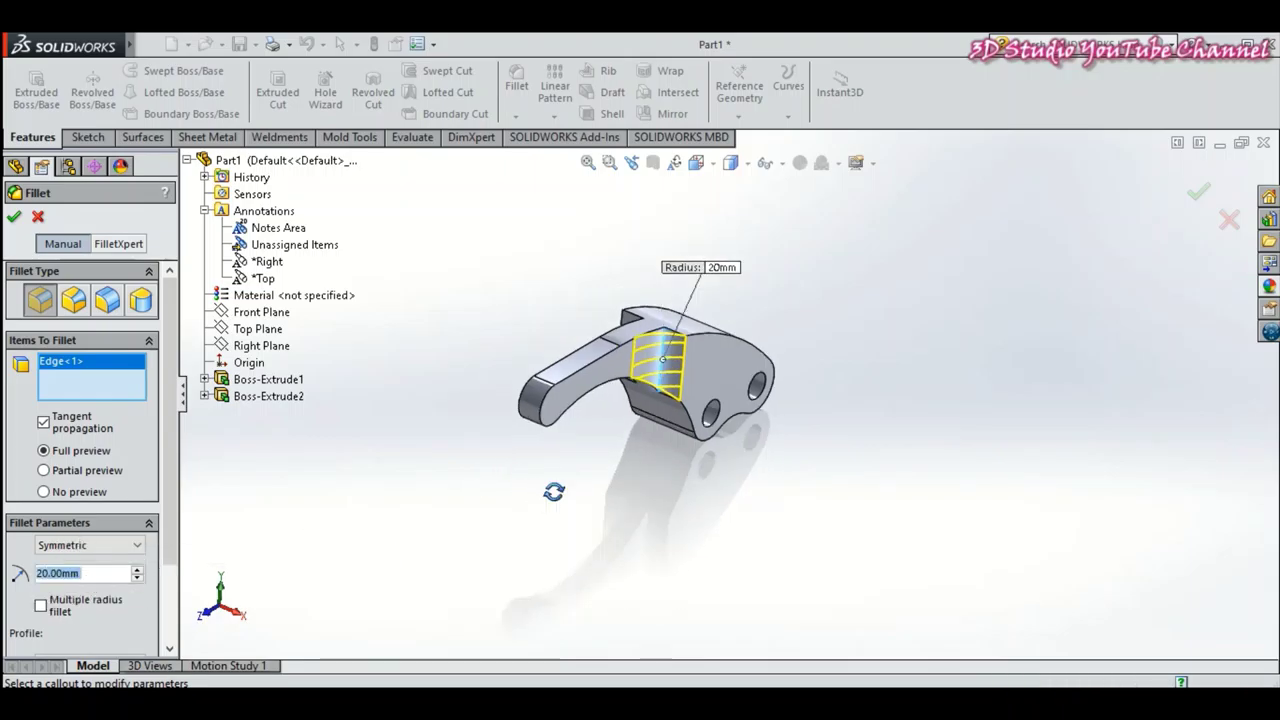
middle_drag(546, 500, 630, 432)
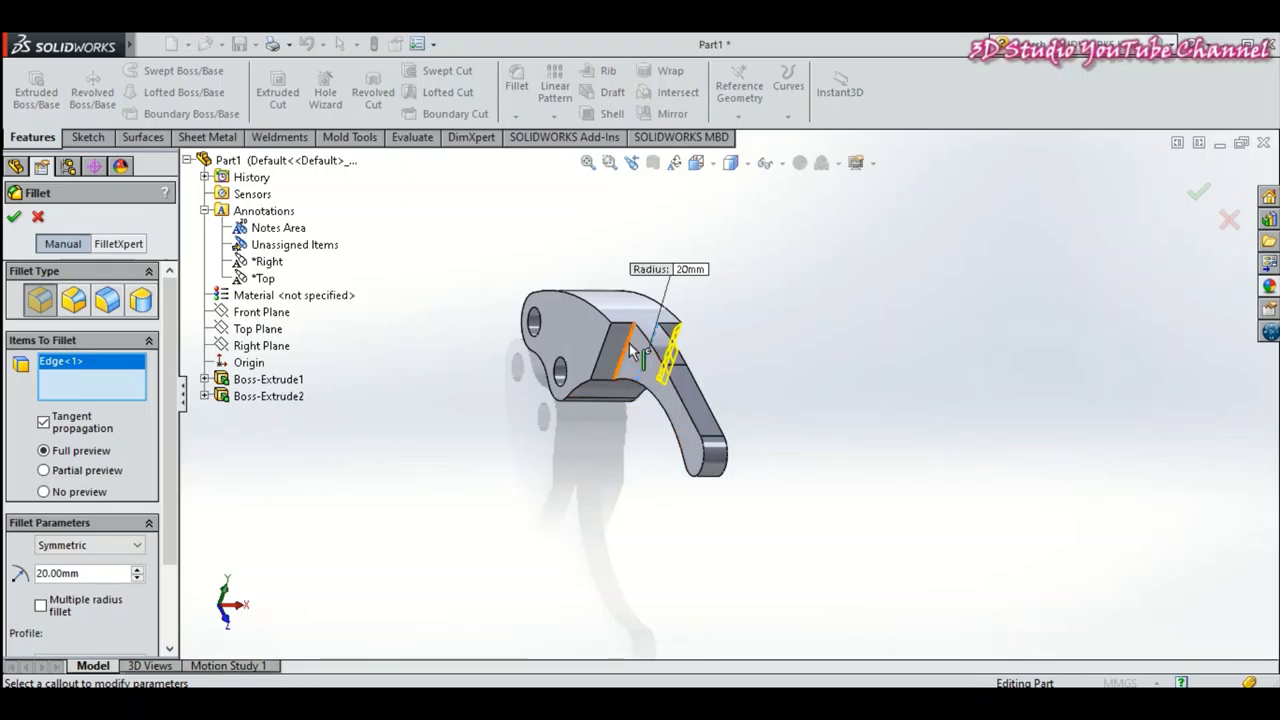
click(629, 343)
middle_drag(629, 343, 737, 306)
click(15, 217)
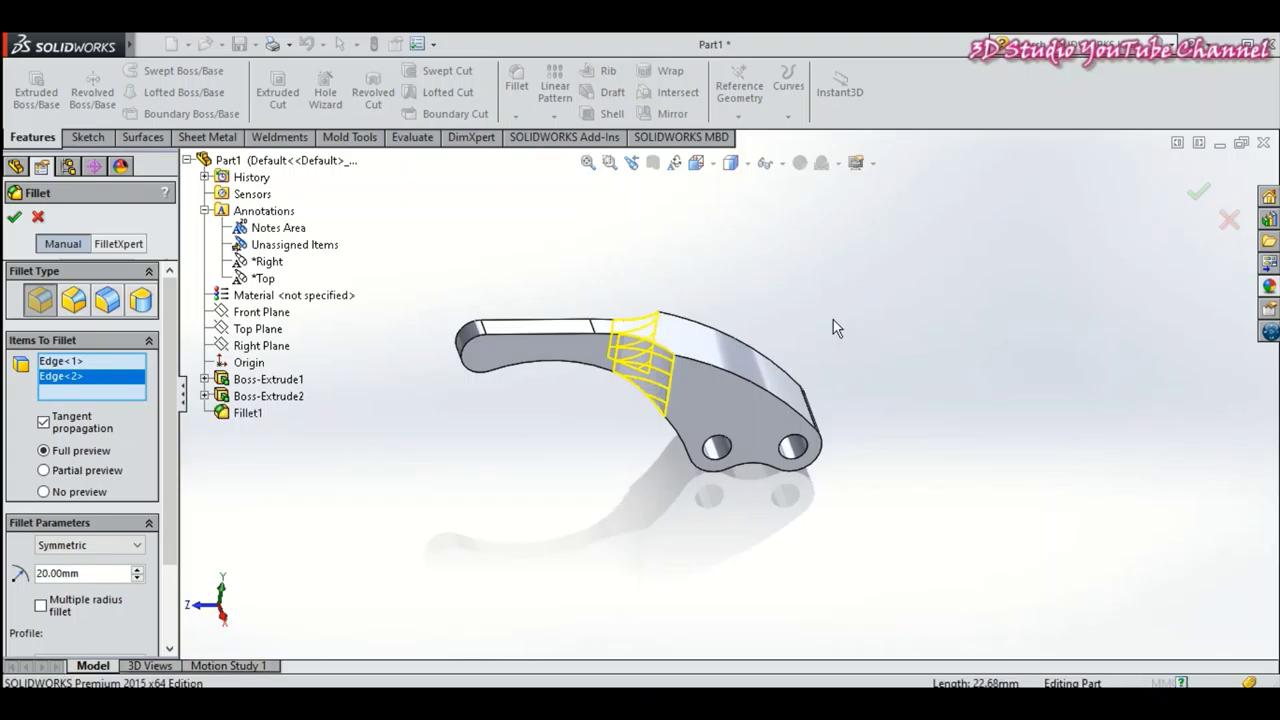
mouse_move(809, 307)
middle_down()
mouse_move(831, 386)
mouse_move(831, 360)
mouse_move(923, 363)
mouse_move(856, 278)
mouse_move(863, 326)
mouse_move(820, 340)
mouse_move(814, 277)
mouse_move(846, 328)
mouse_move(803, 343)
middle_up()
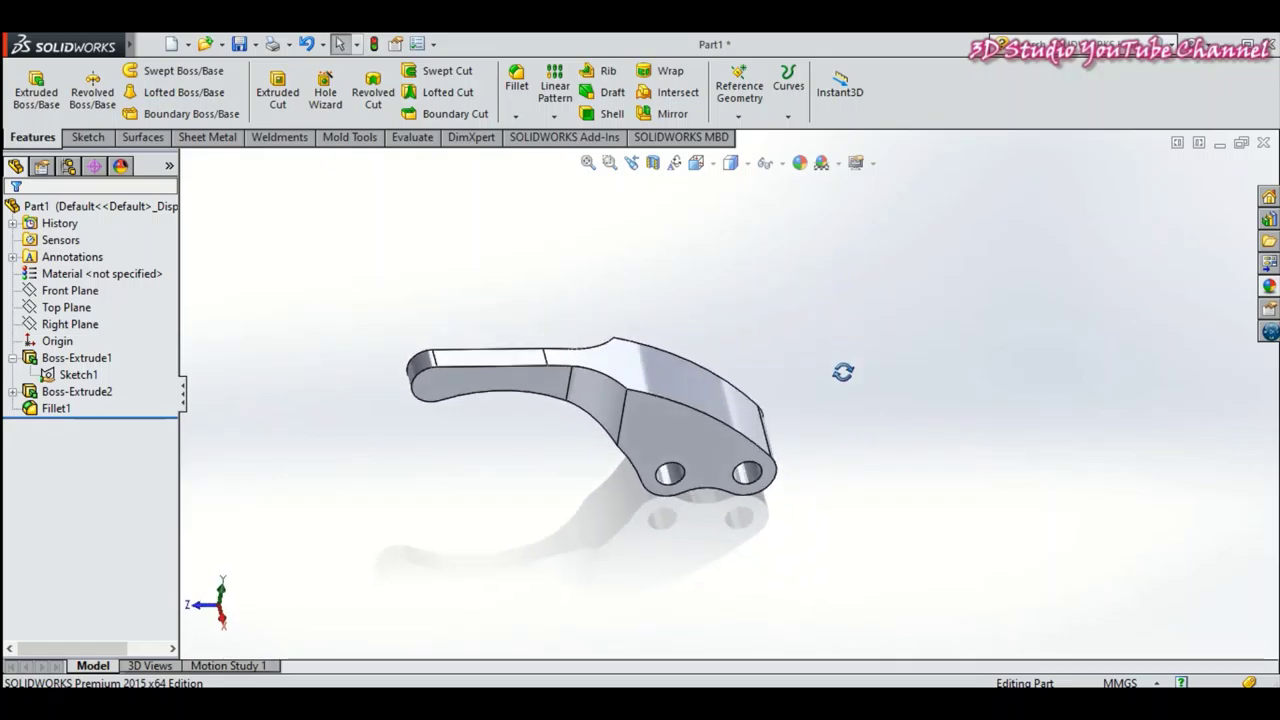
click(88, 139)
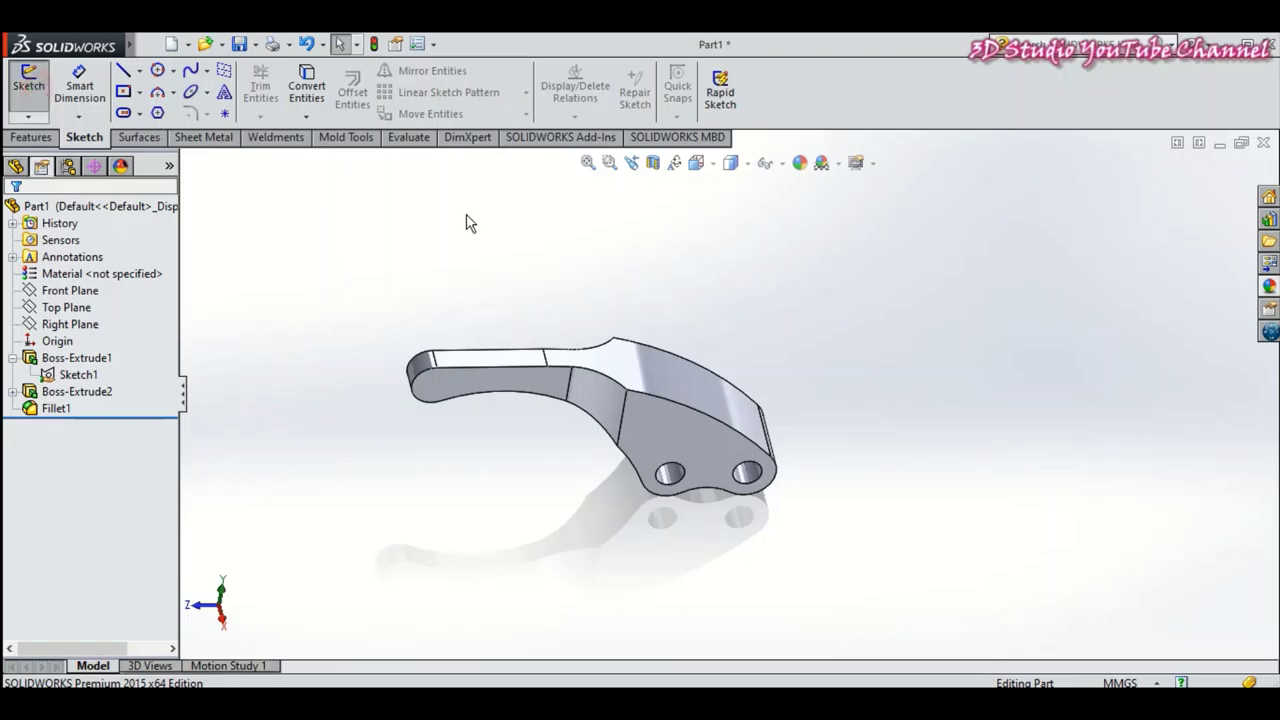
Start a new sketch on the arm's top face and view it straight on.
click(560, 354)
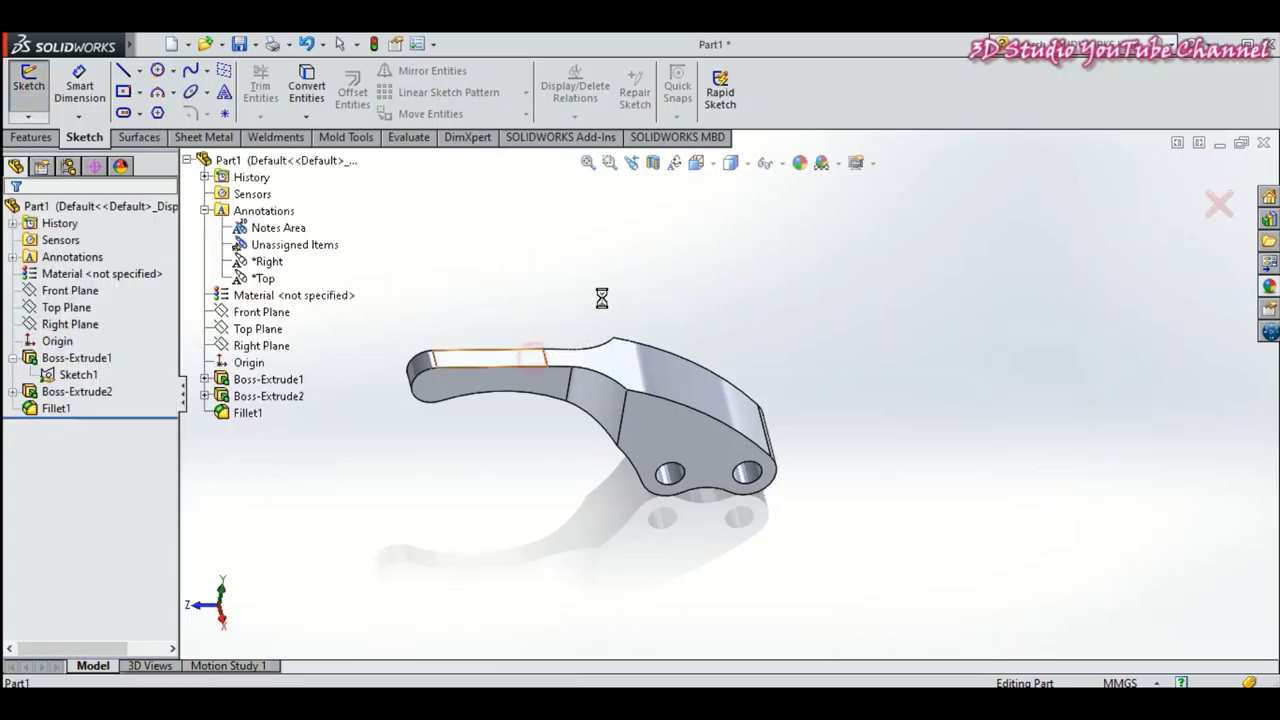
click(716, 165)
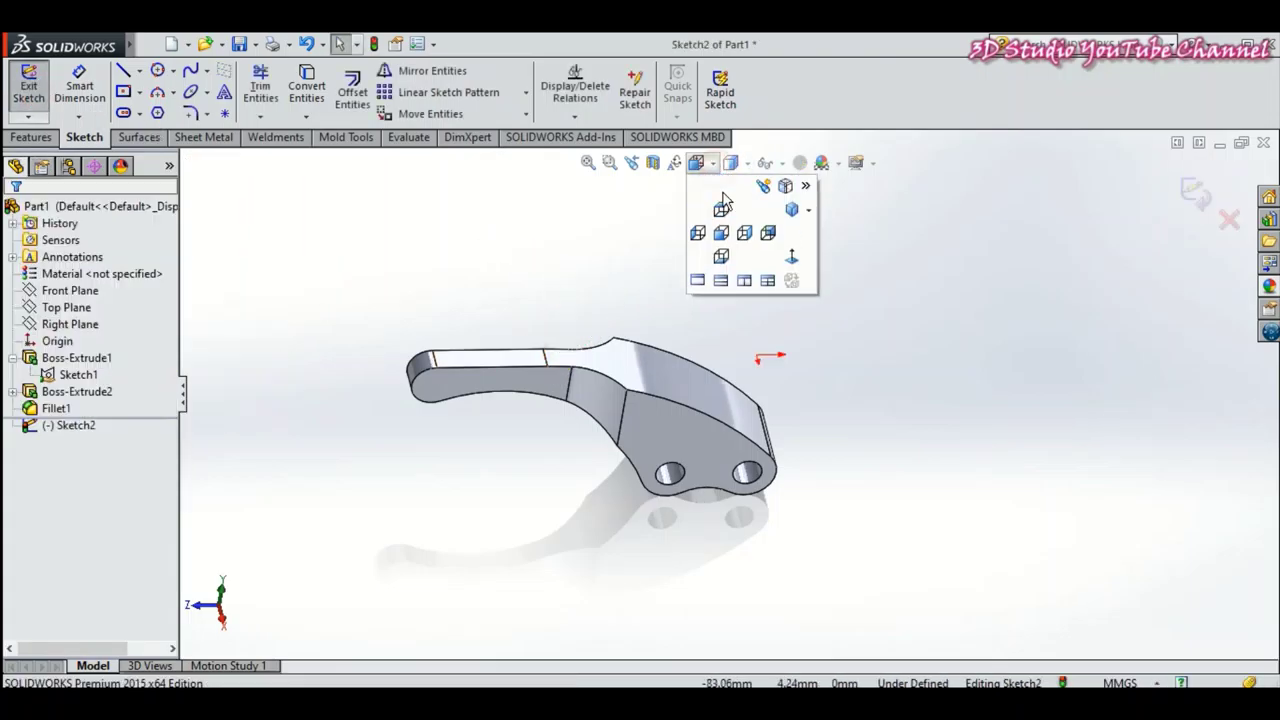
click(790, 258)
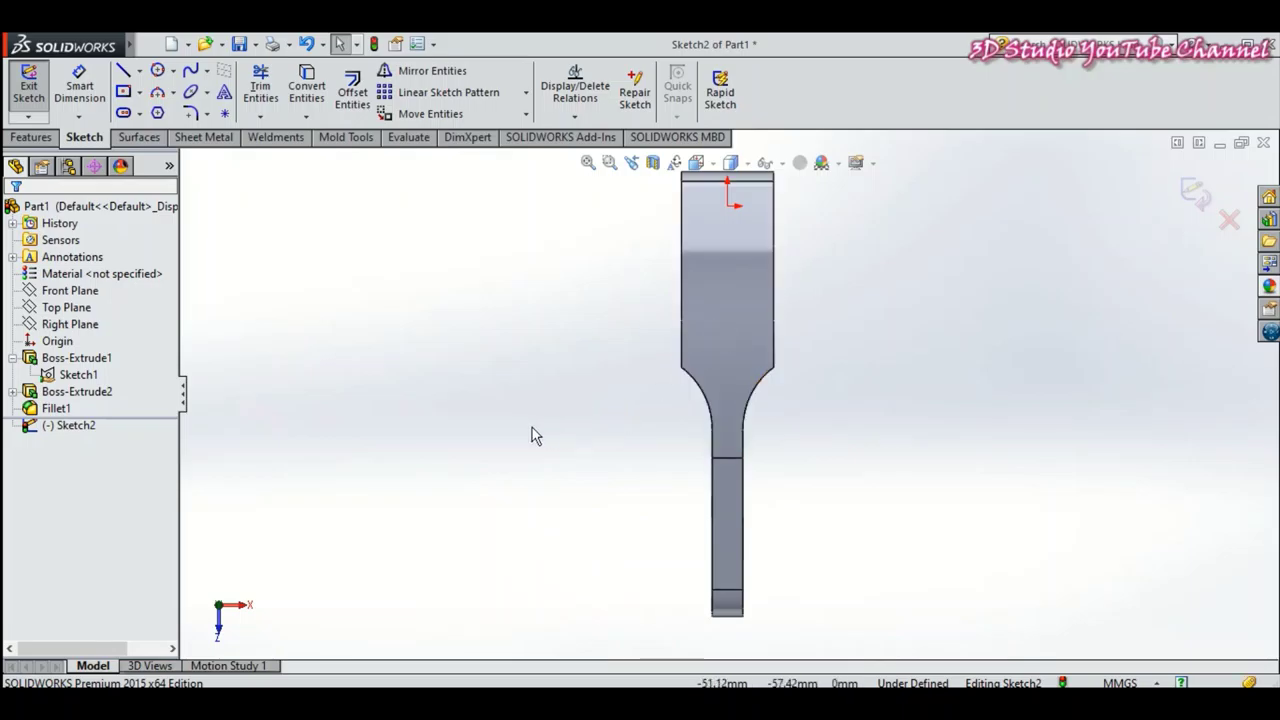
scroll(842, 278, down, 2)
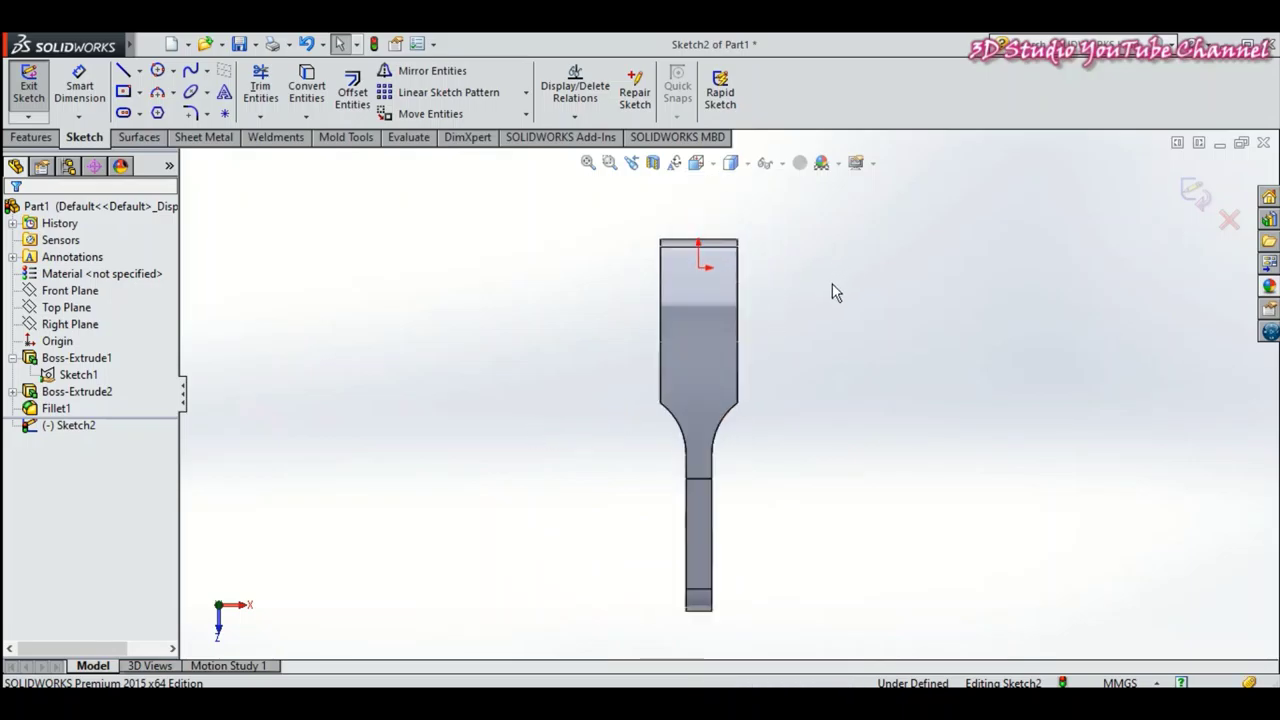
scroll(801, 314, down, 1)
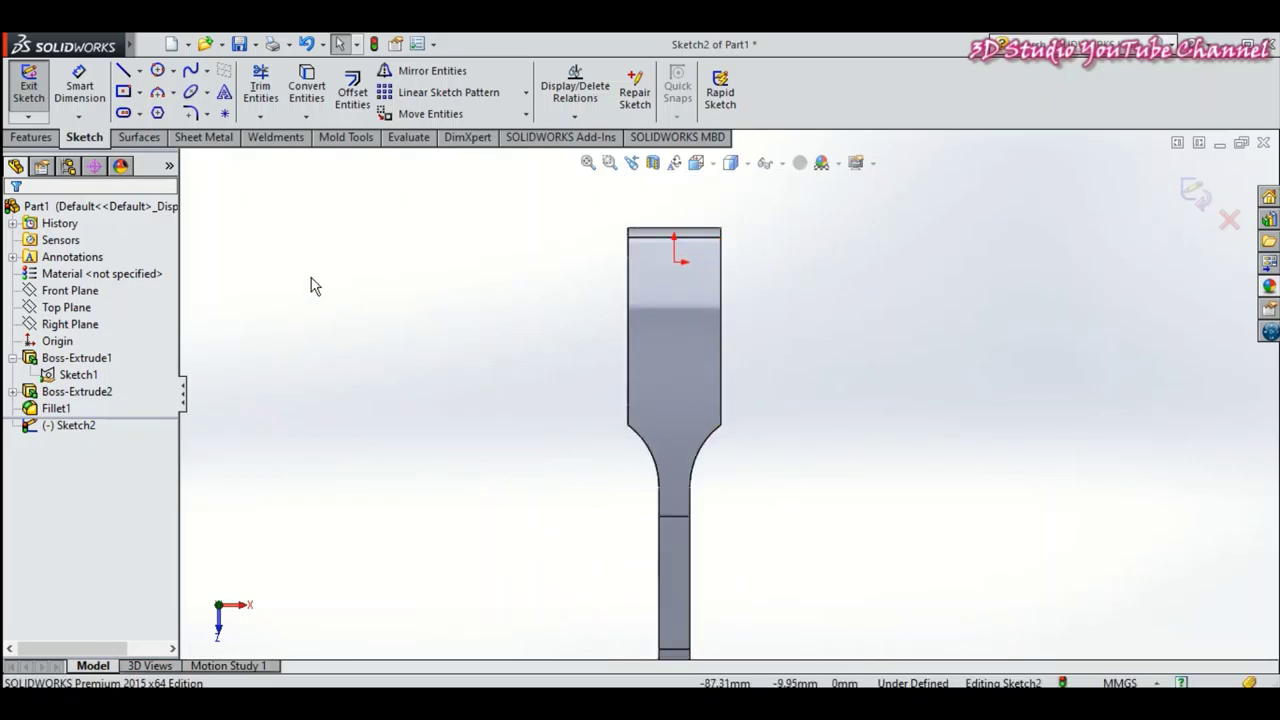
Draw a tall corner rectangle over the part's top end, starting above its top edge.
click(140, 94)
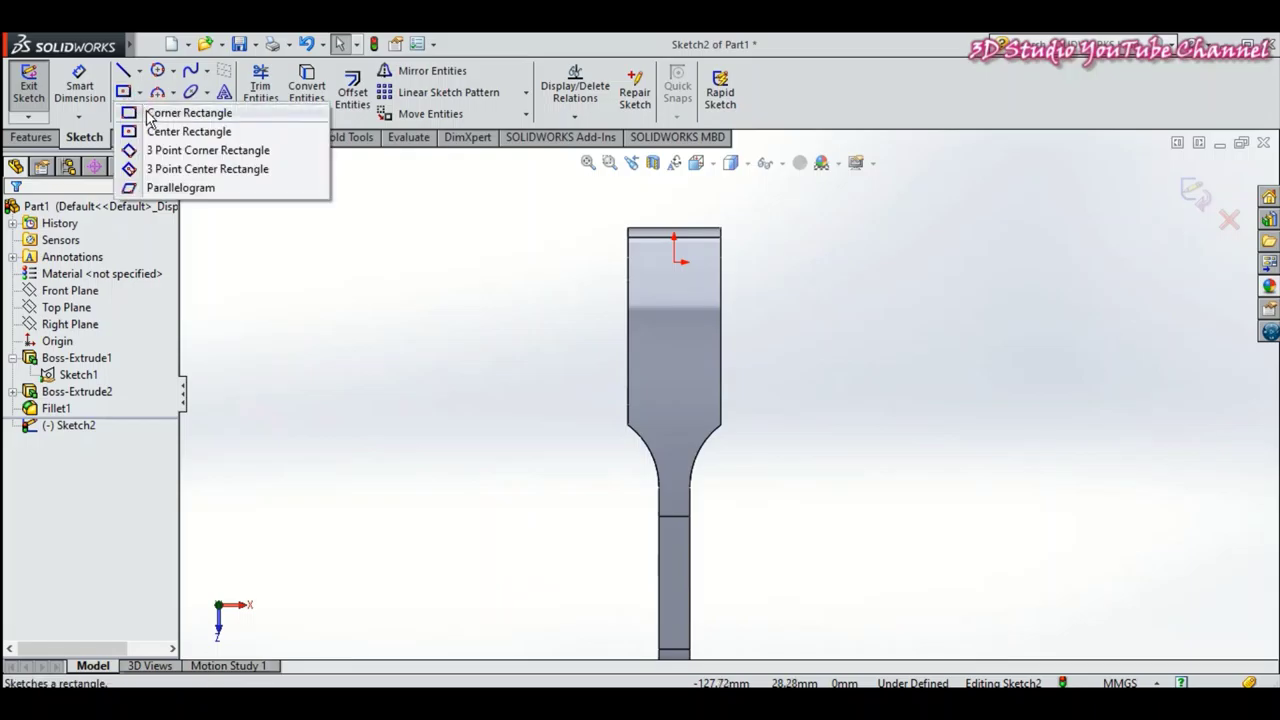
click(180, 113)
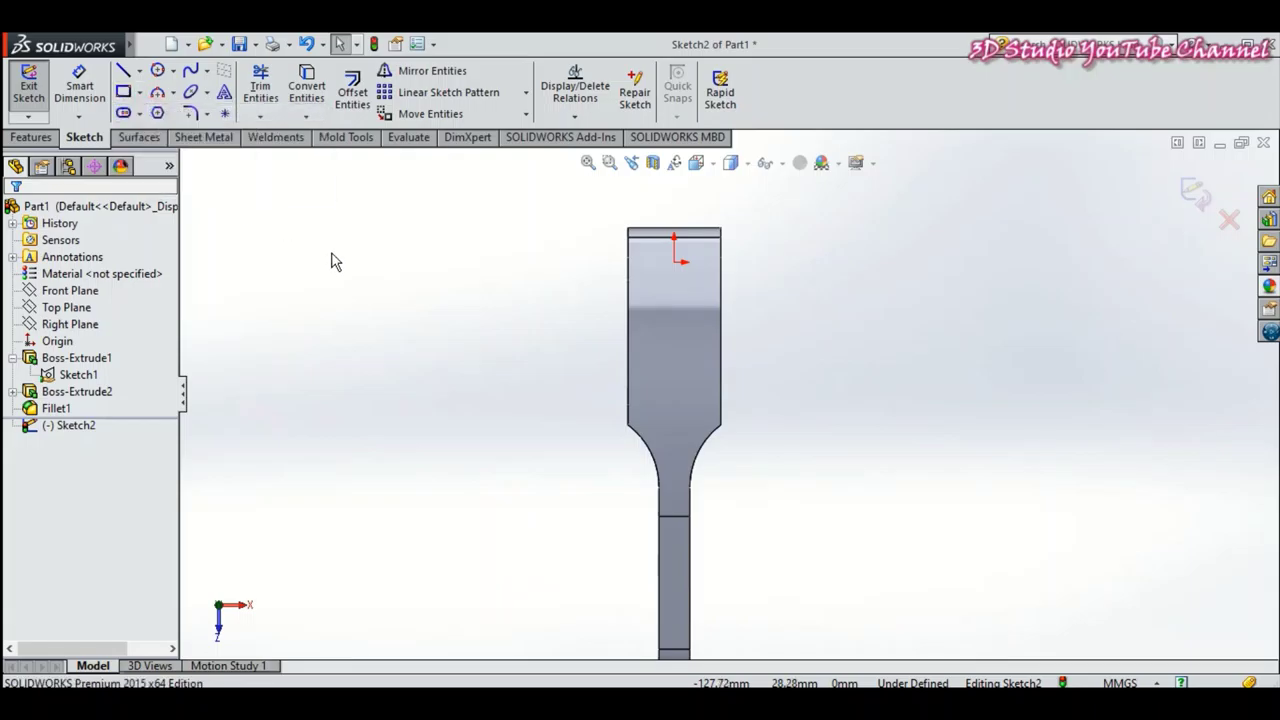
click(648, 205)
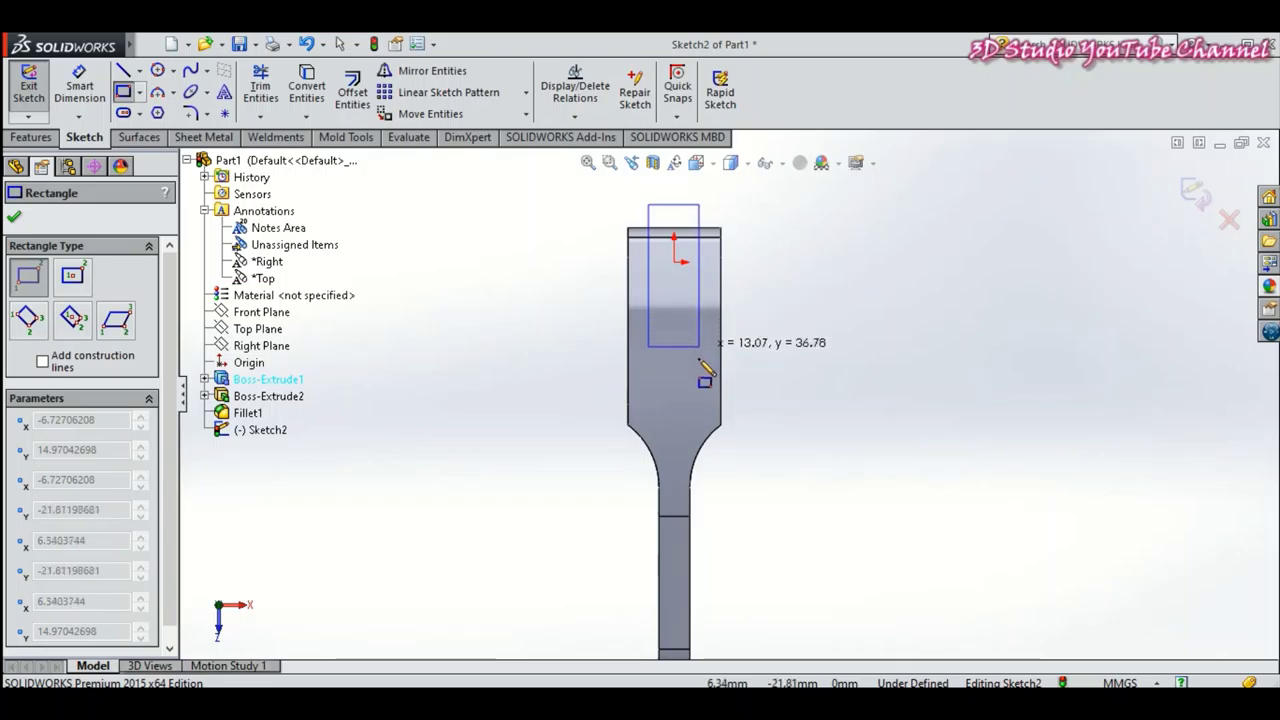
click(698, 396)
right_click(803, 290)
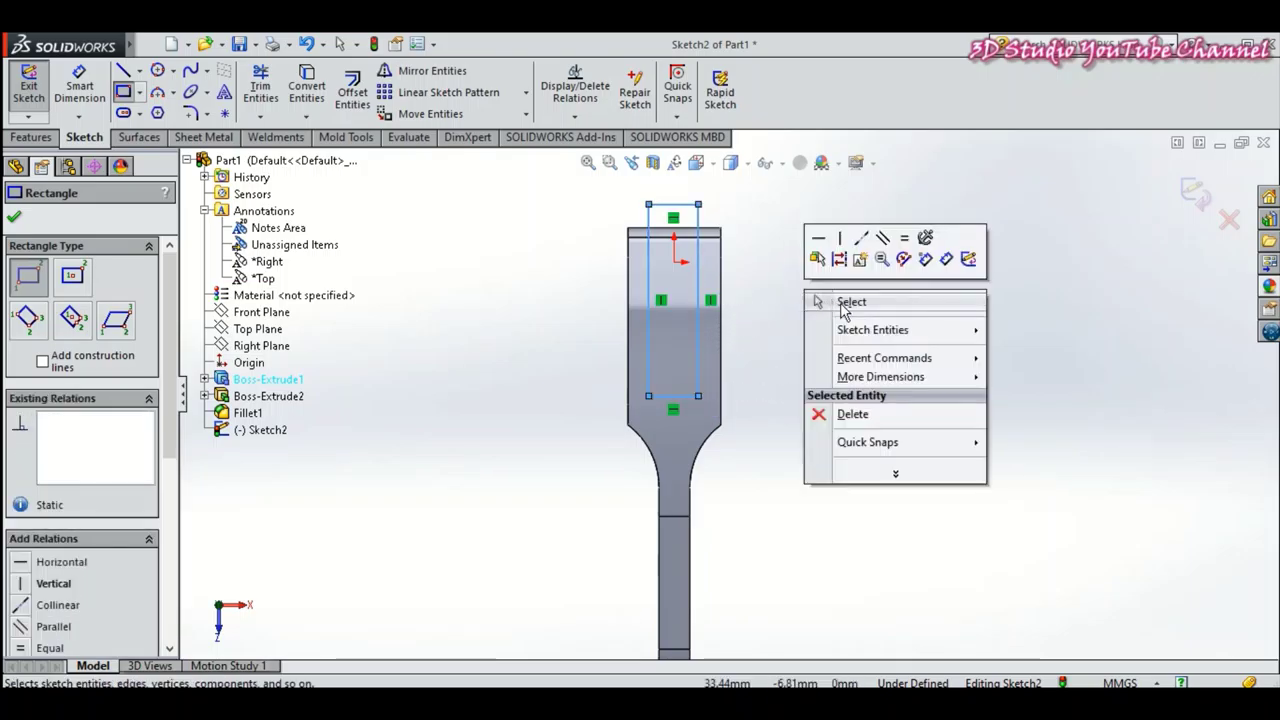
click(846, 254)
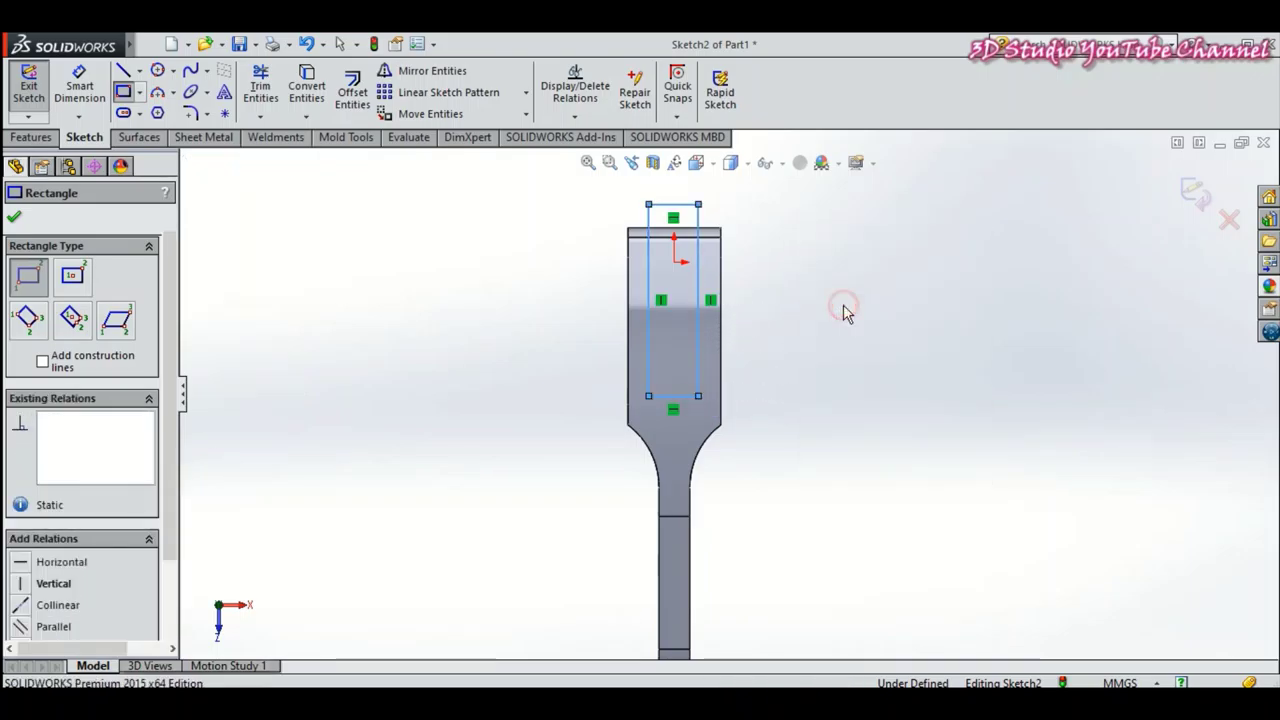
Draw a vertical centerline down from the sketch origin past the rectangle.
click(139, 71)
click(140, 107)
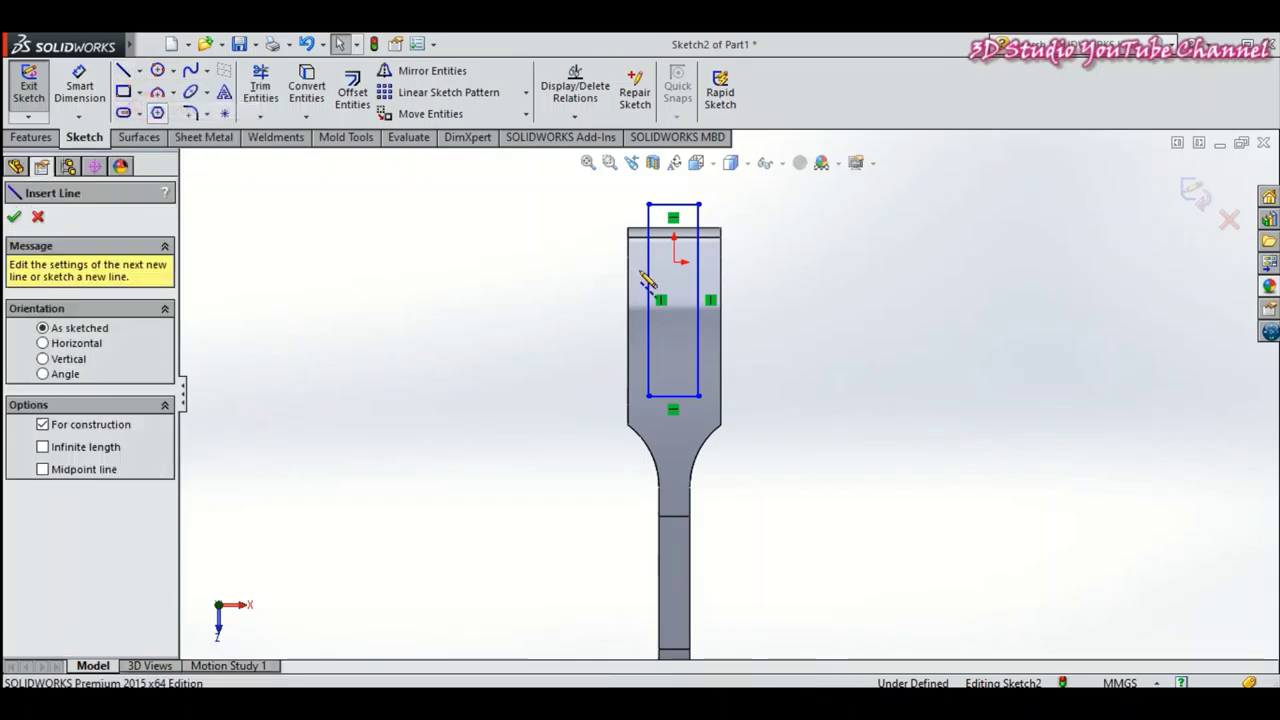
click(673, 237)
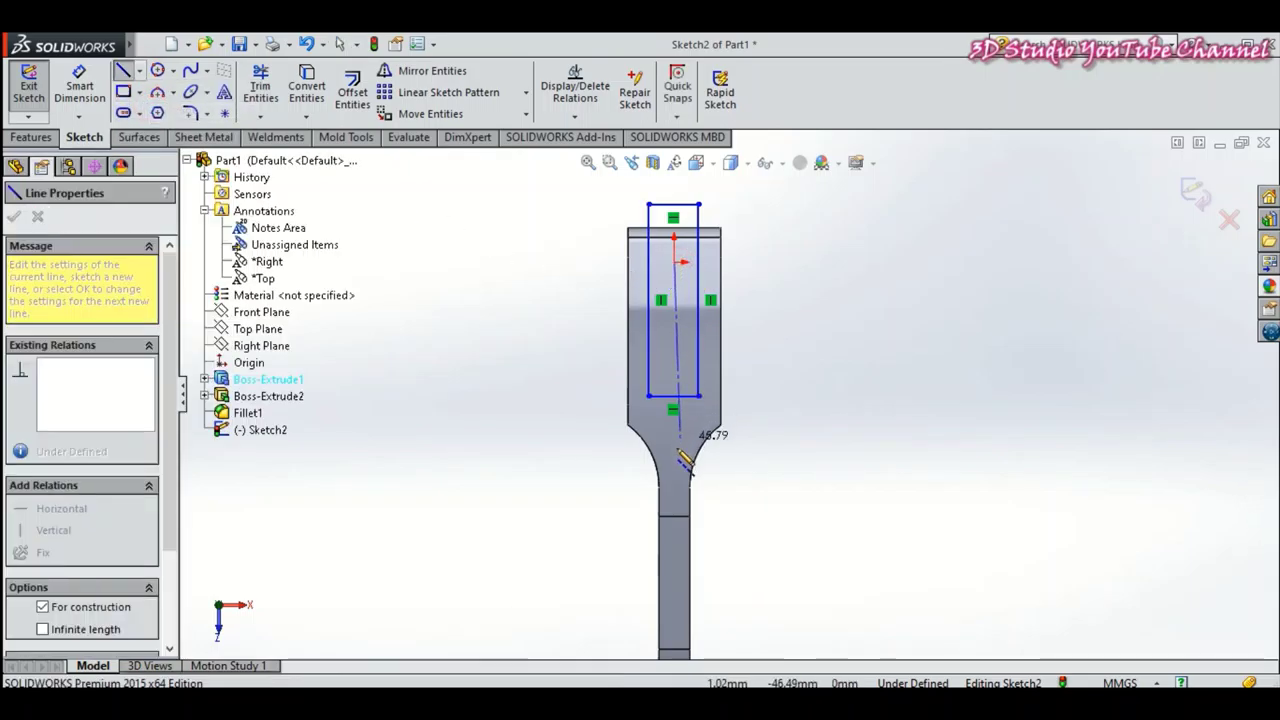
click(688, 466)
right_click(798, 330)
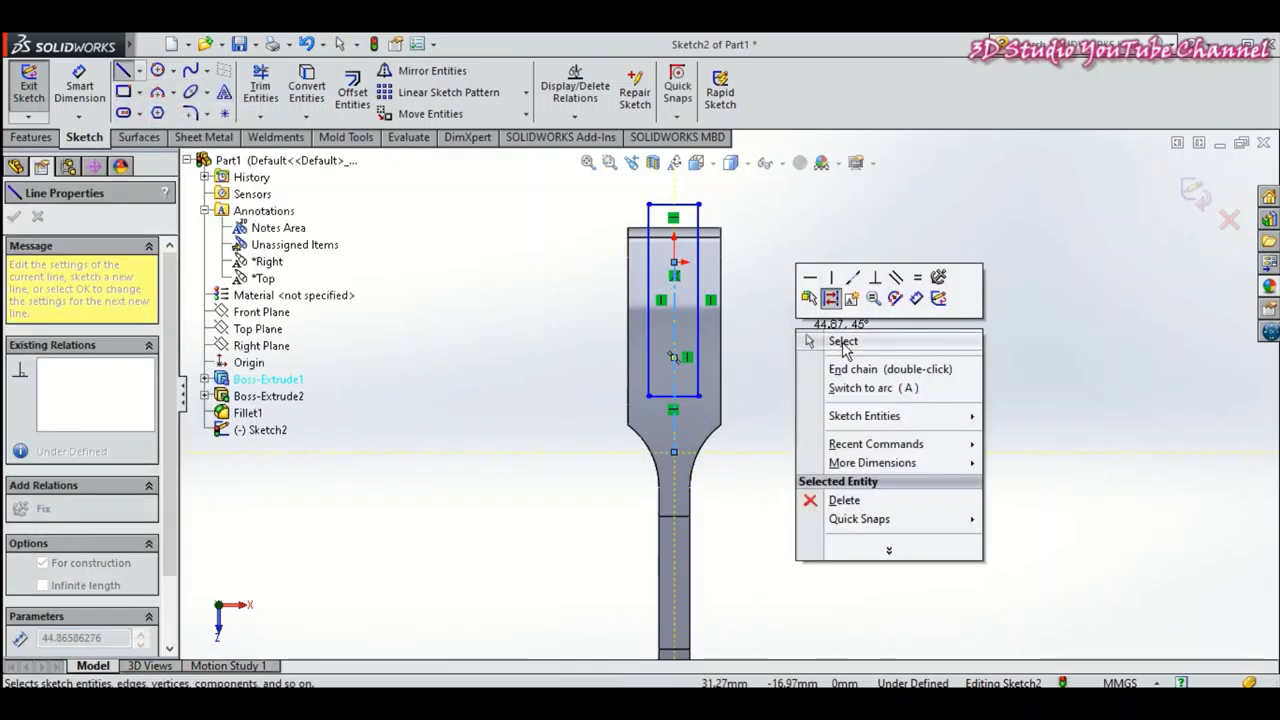
click(815, 338)
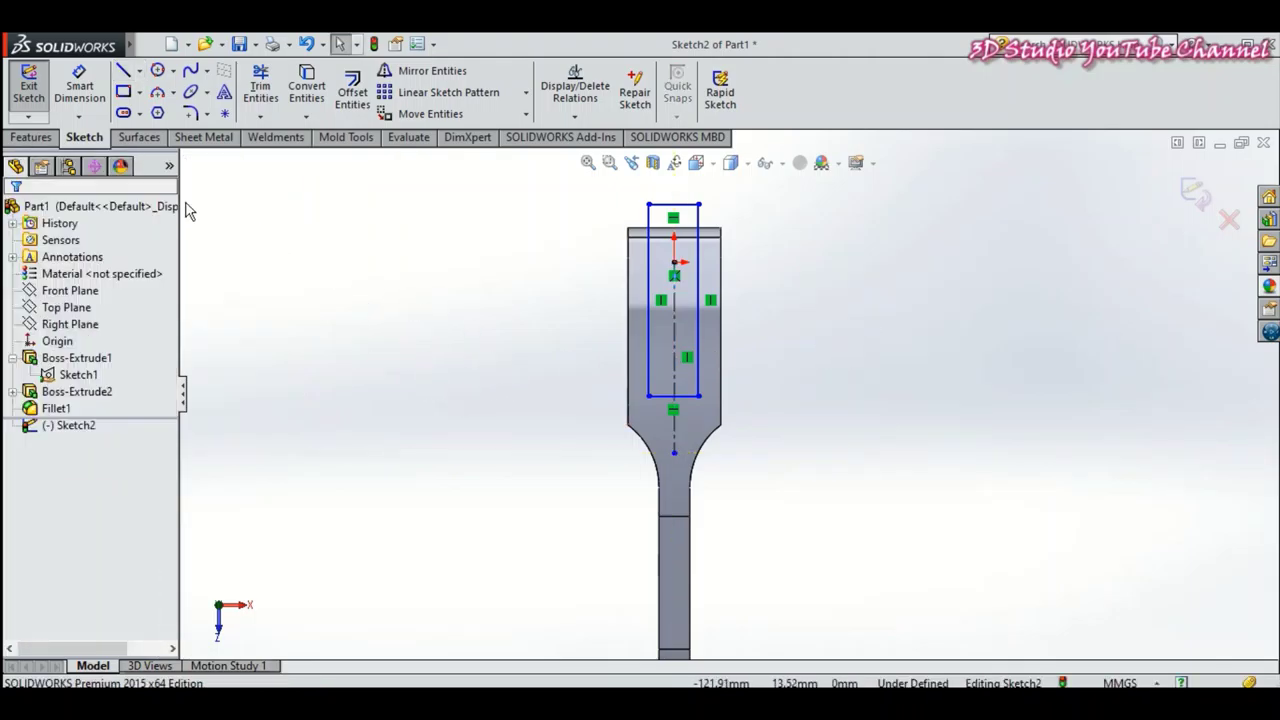
Dimension the rectangle 8 mm wide with its bottom edge 35 mm from the origin.
click(79, 85)
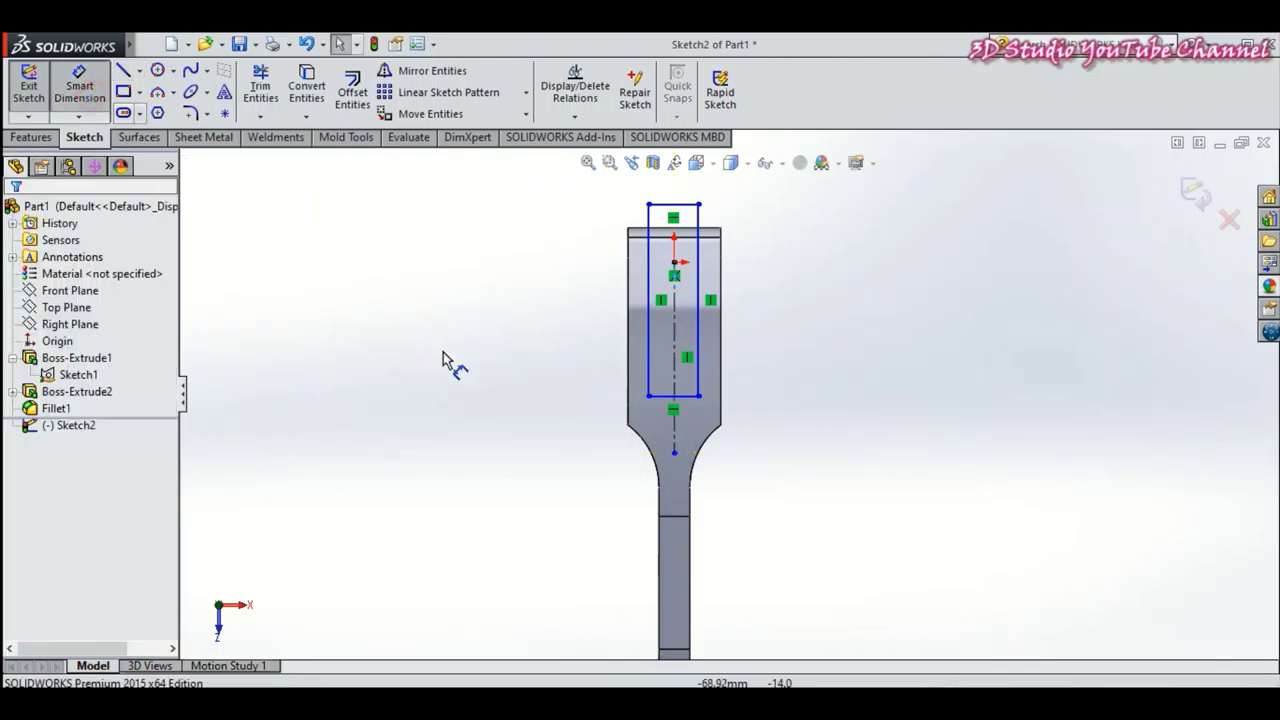
click(668, 399)
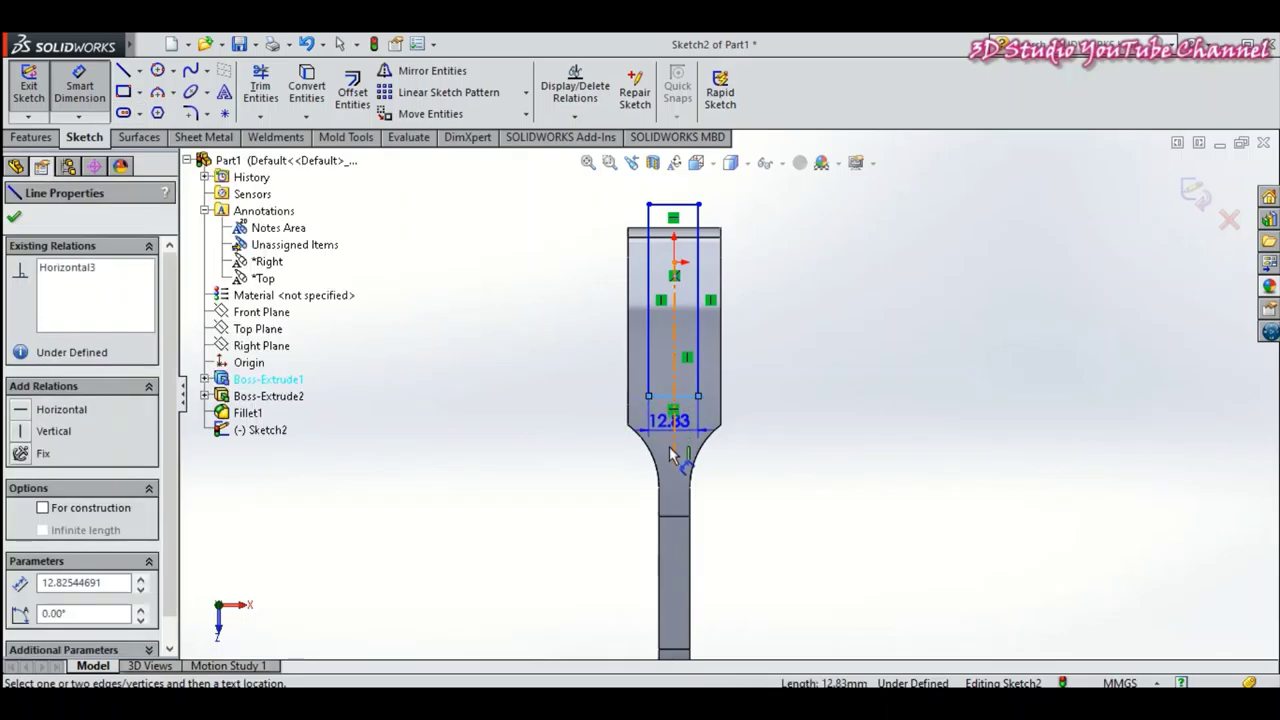
click(675, 490)
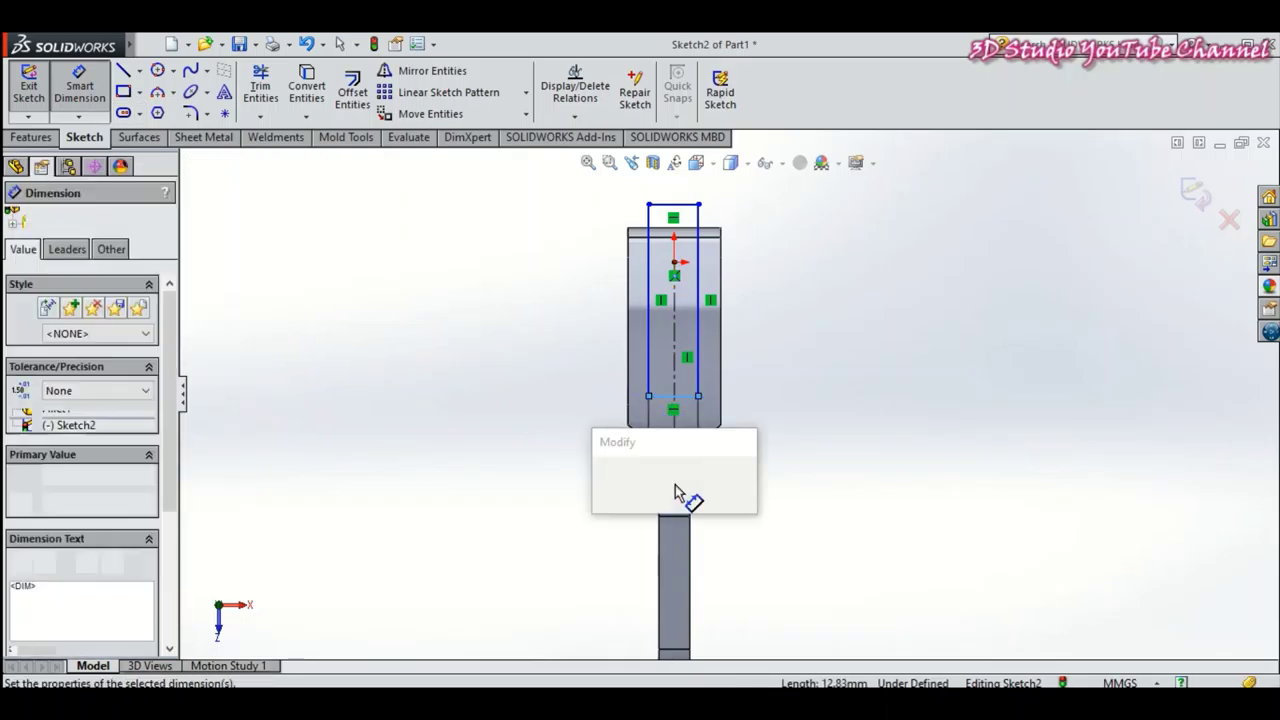
text(8)
key(Return)
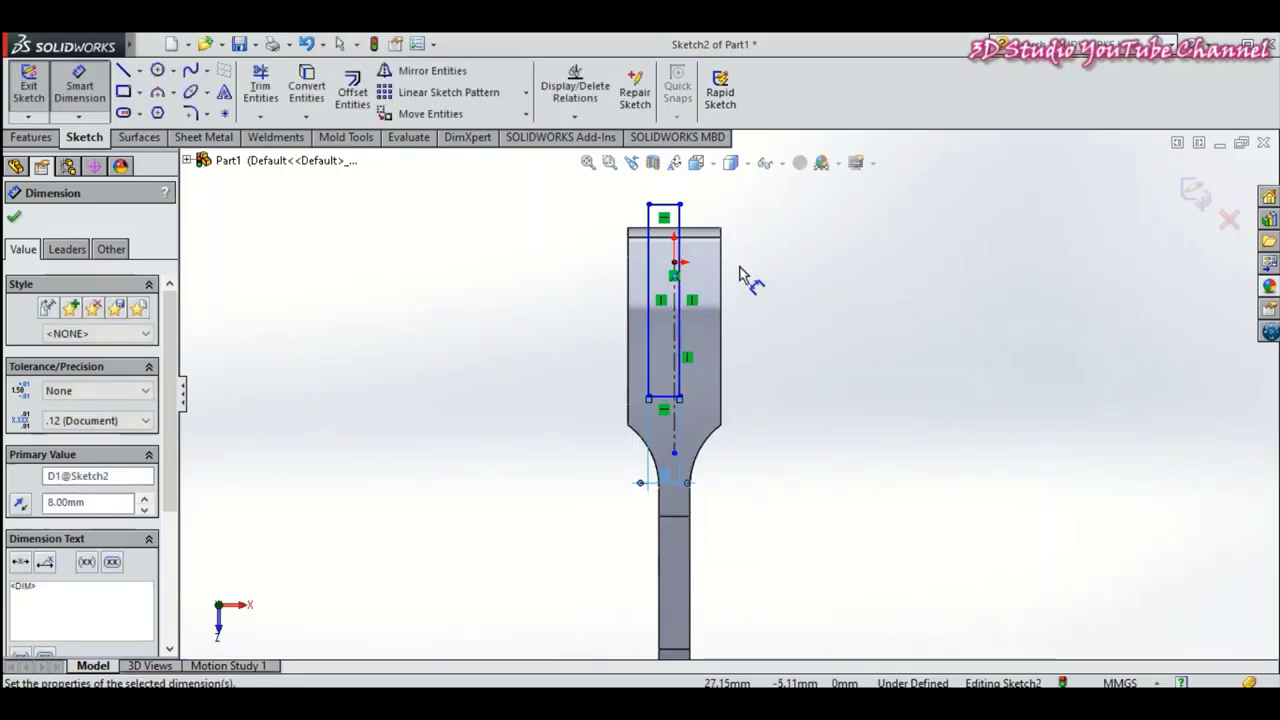
click(675, 264)
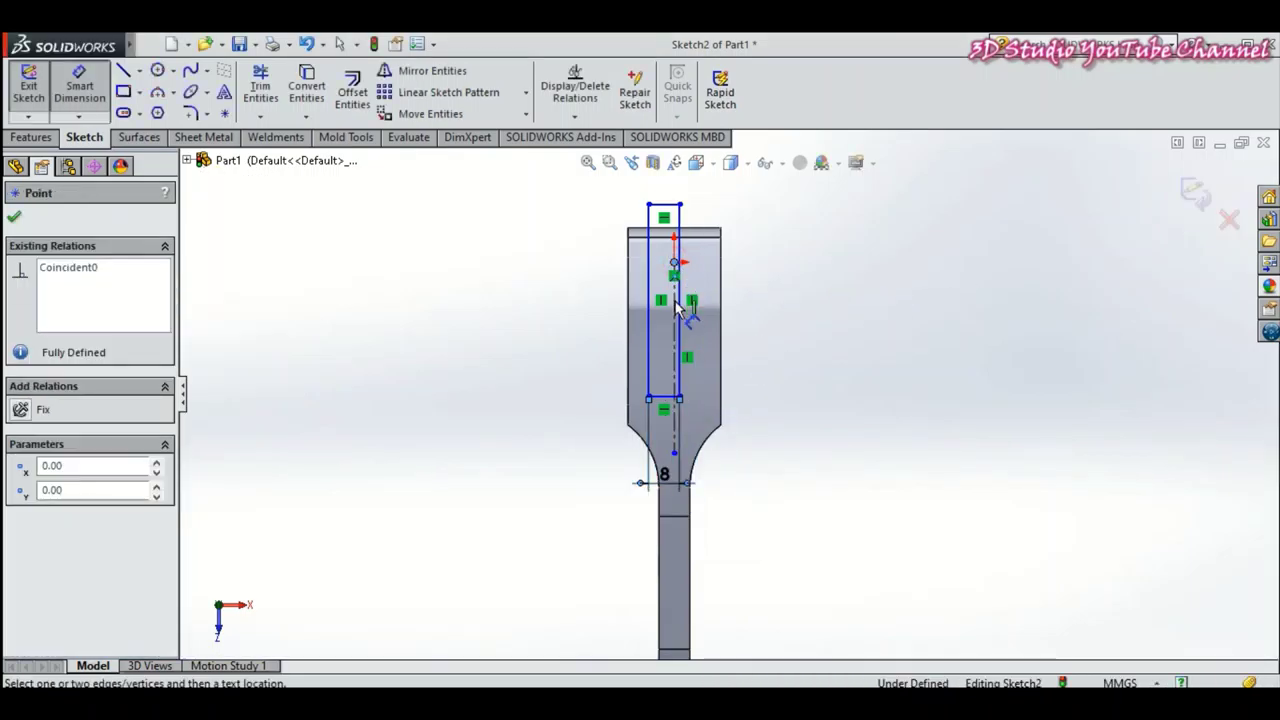
click(660, 396)
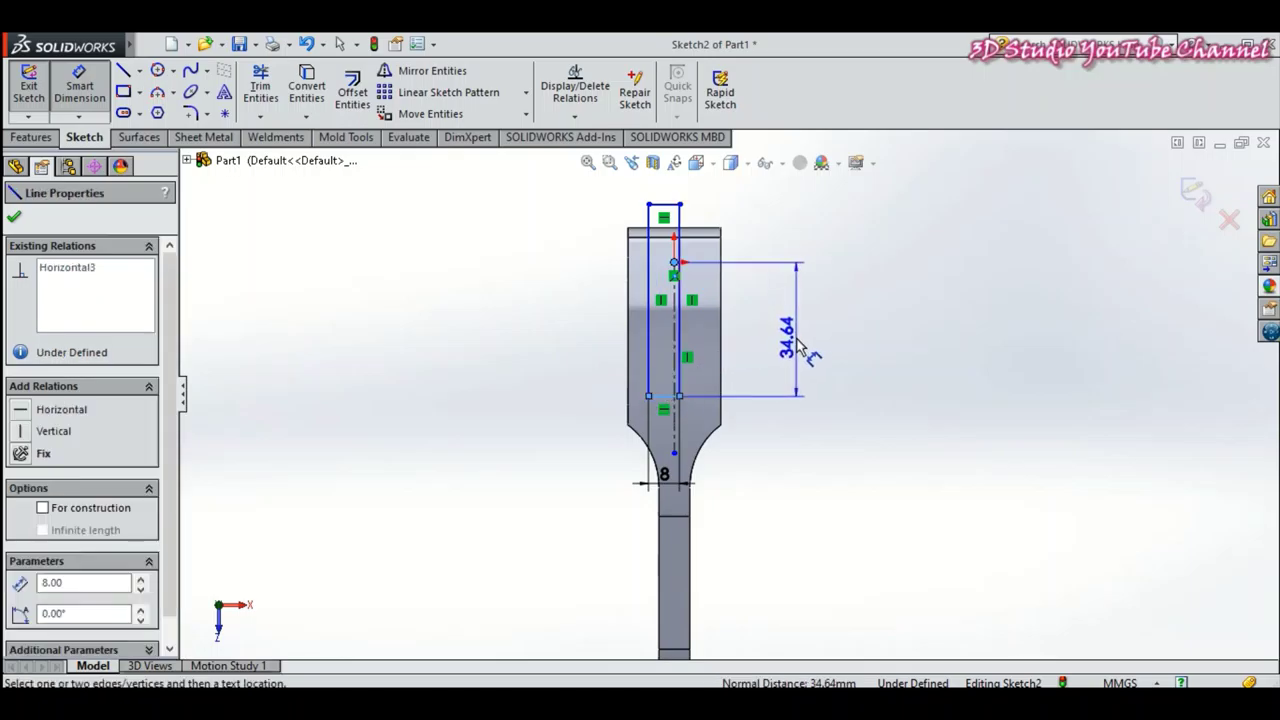
click(800, 345)
text(35)
key(Return)
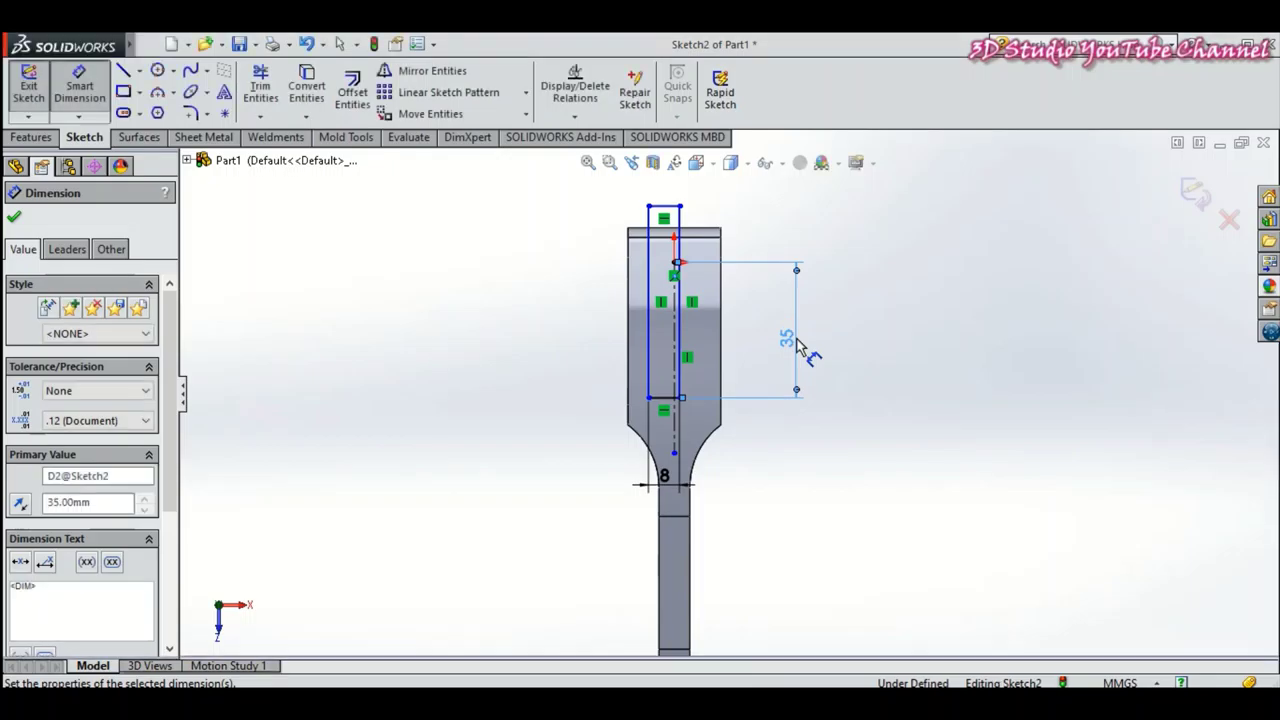
click(14, 216)
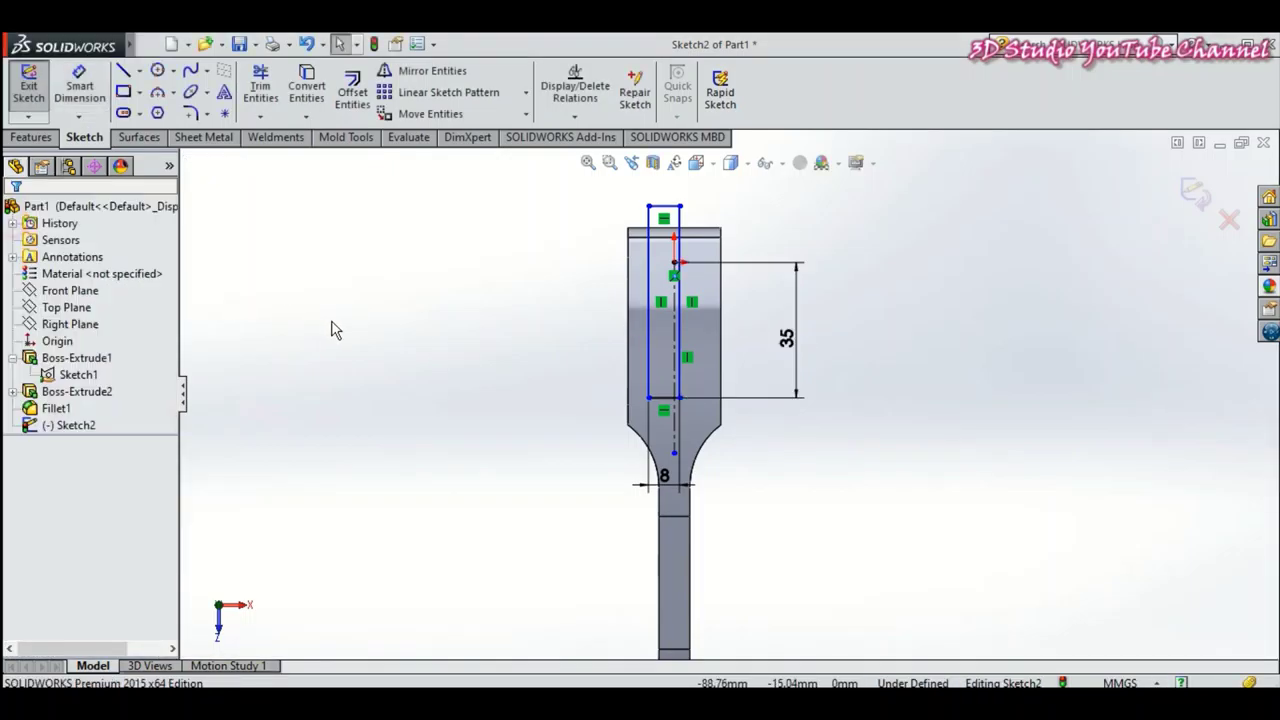
Make the rectangle's vertical sides symmetric about the centerline.
click(335, 330)
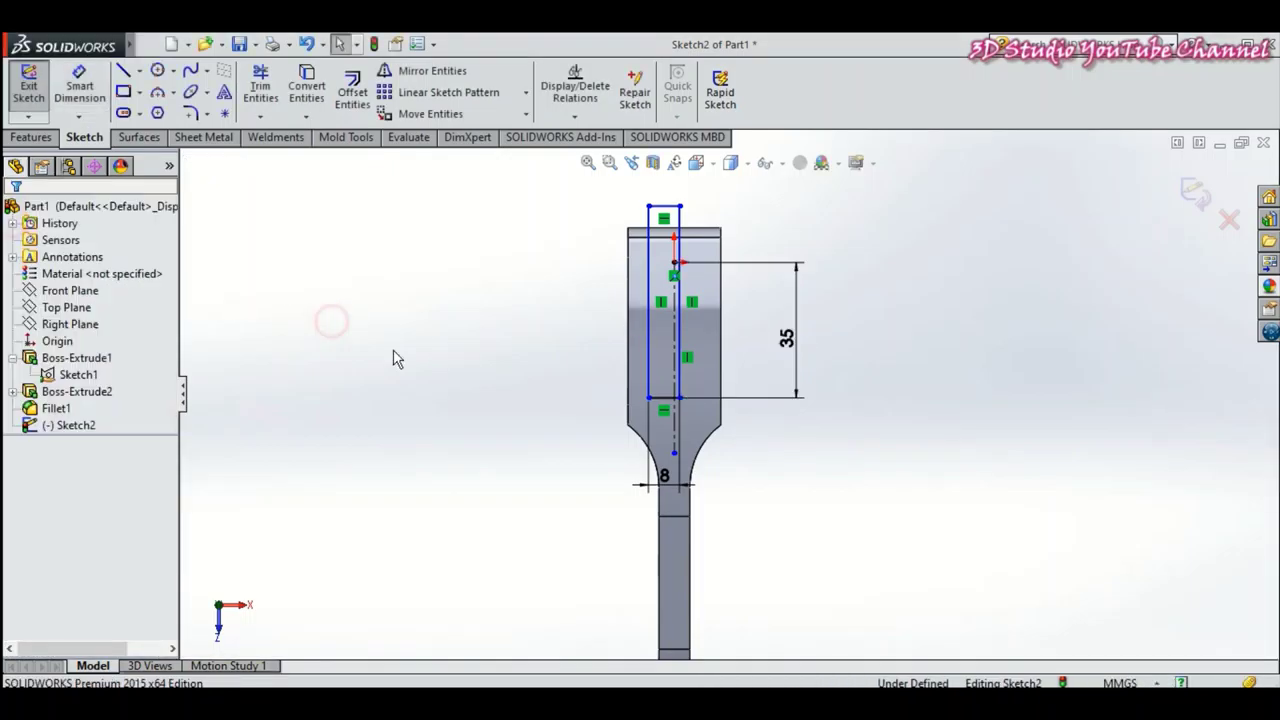
click(645, 364)
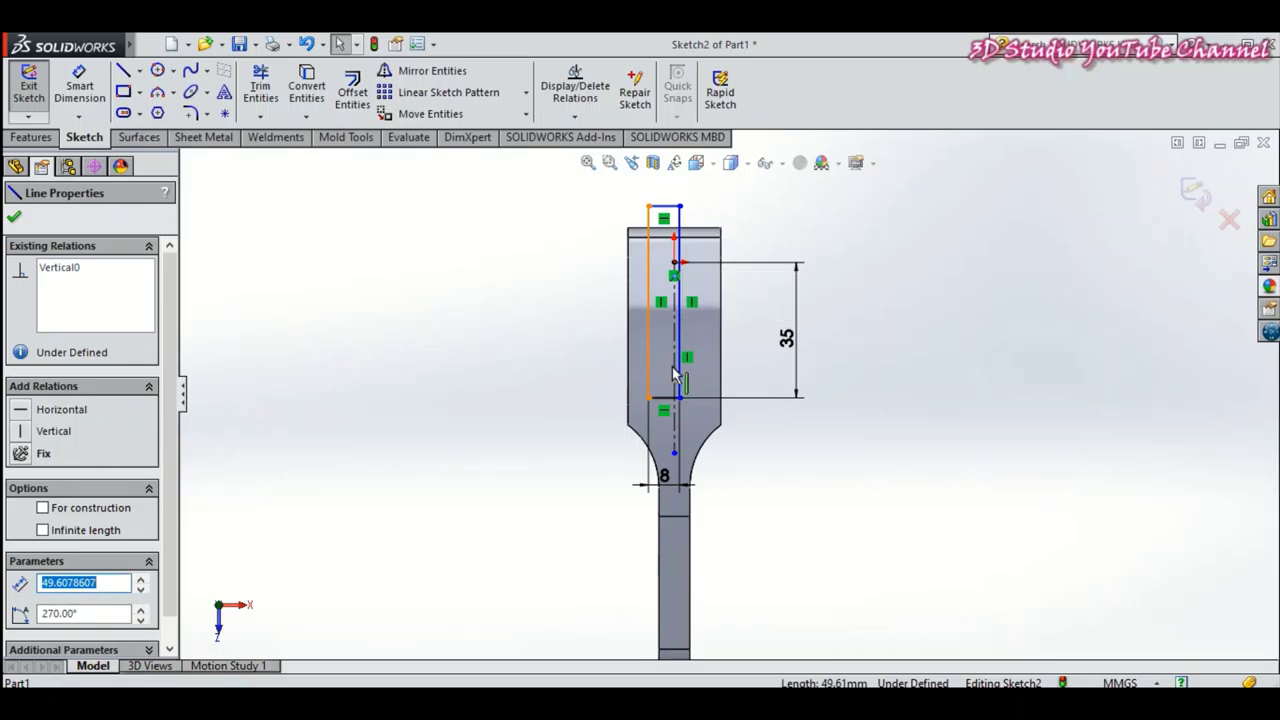
ctrl+click(678, 380)
ctrl+click(680, 360)
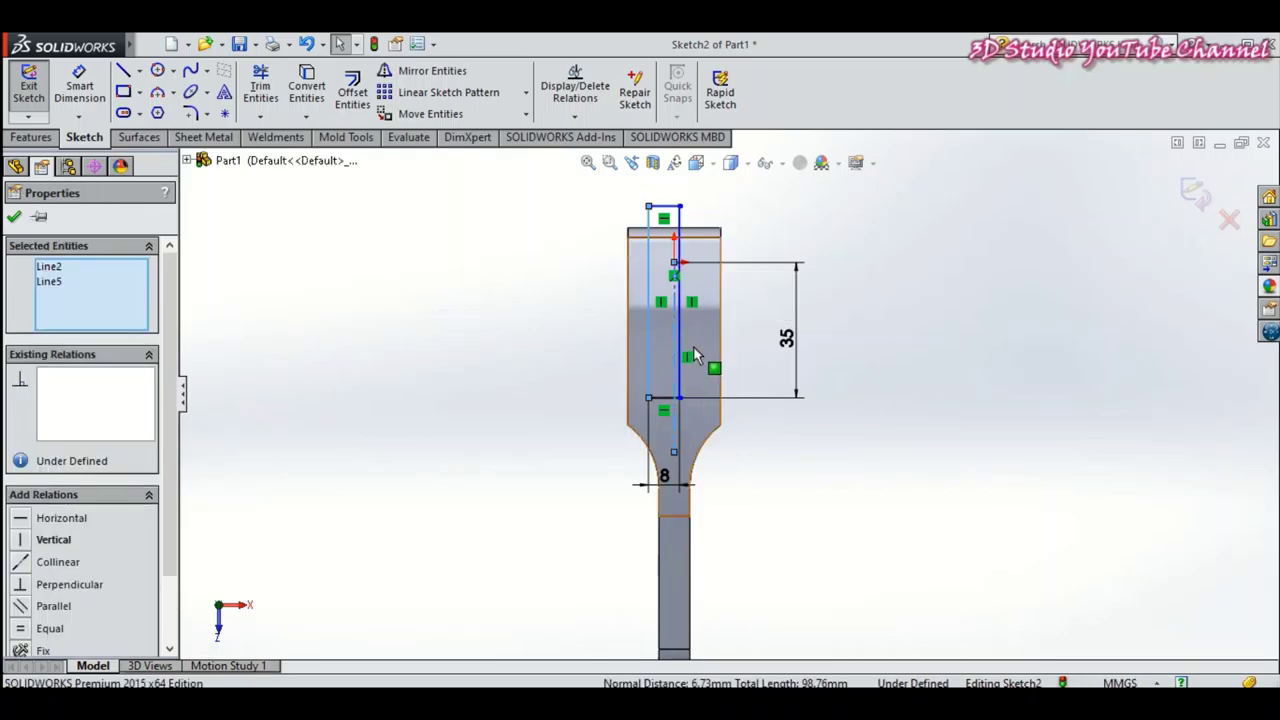
ctrl+click(686, 357)
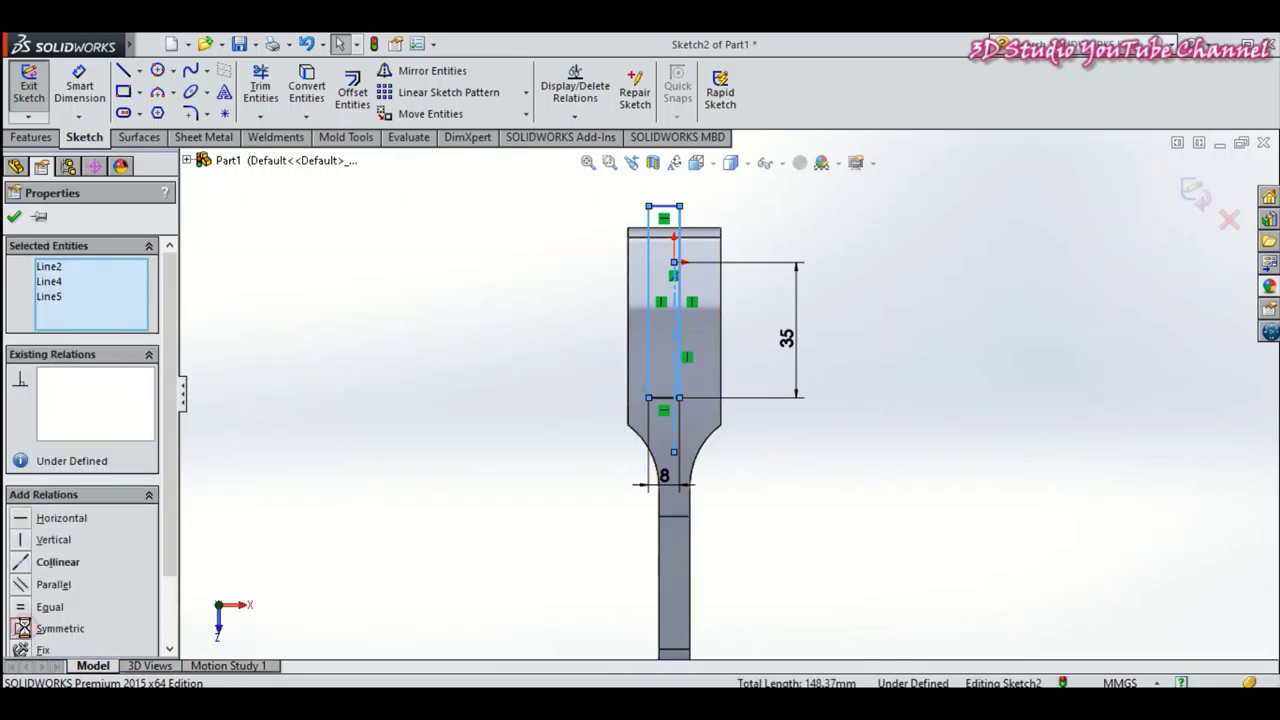
click(22, 628)
click(13, 219)
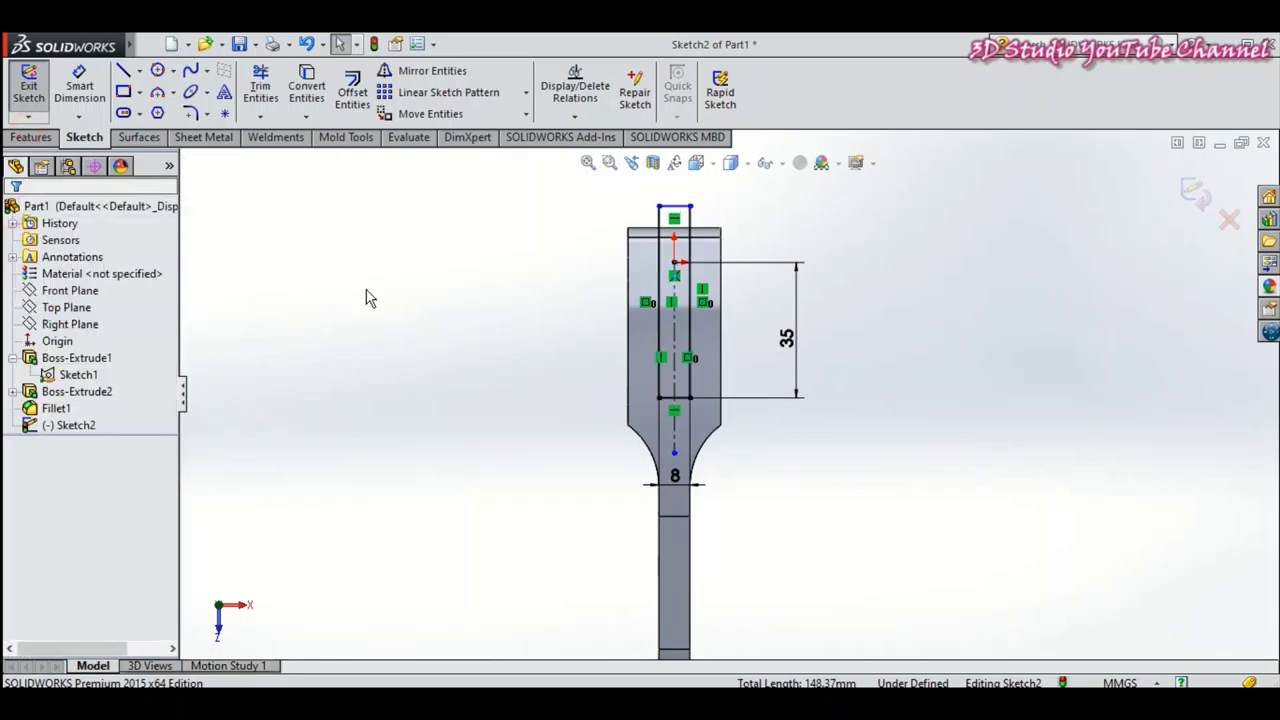
click(30, 139)
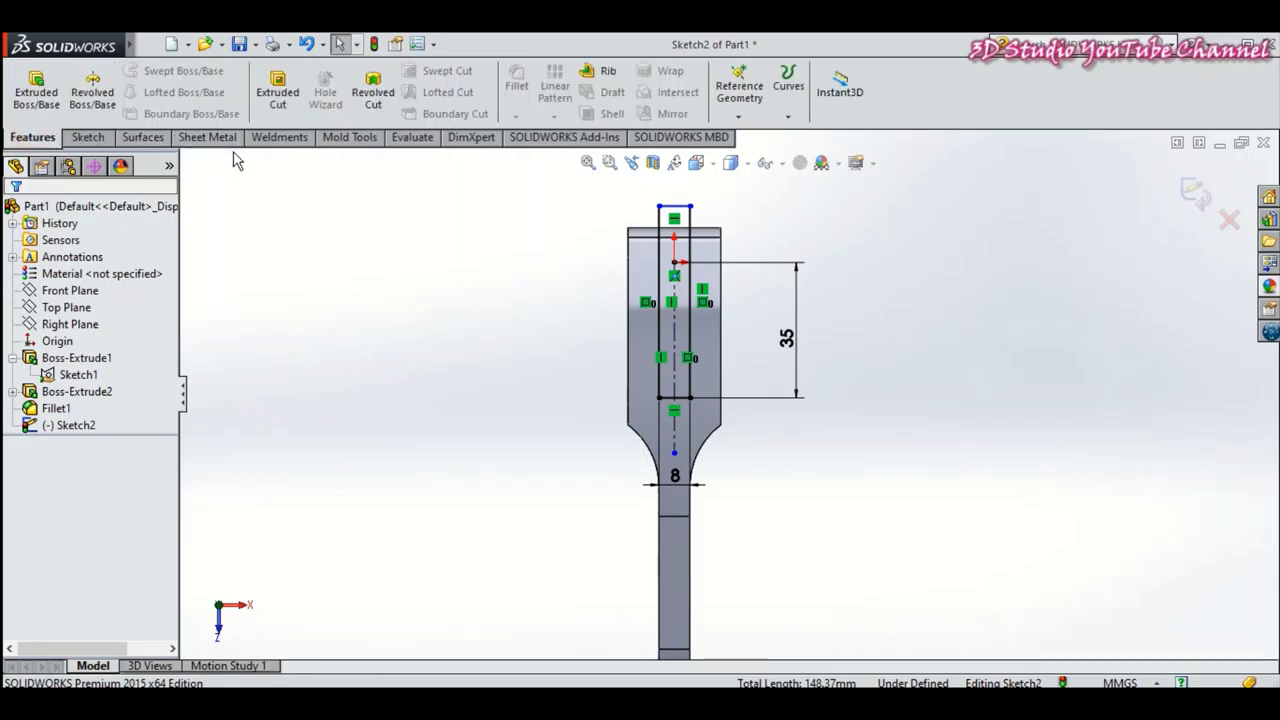
click(274, 112)
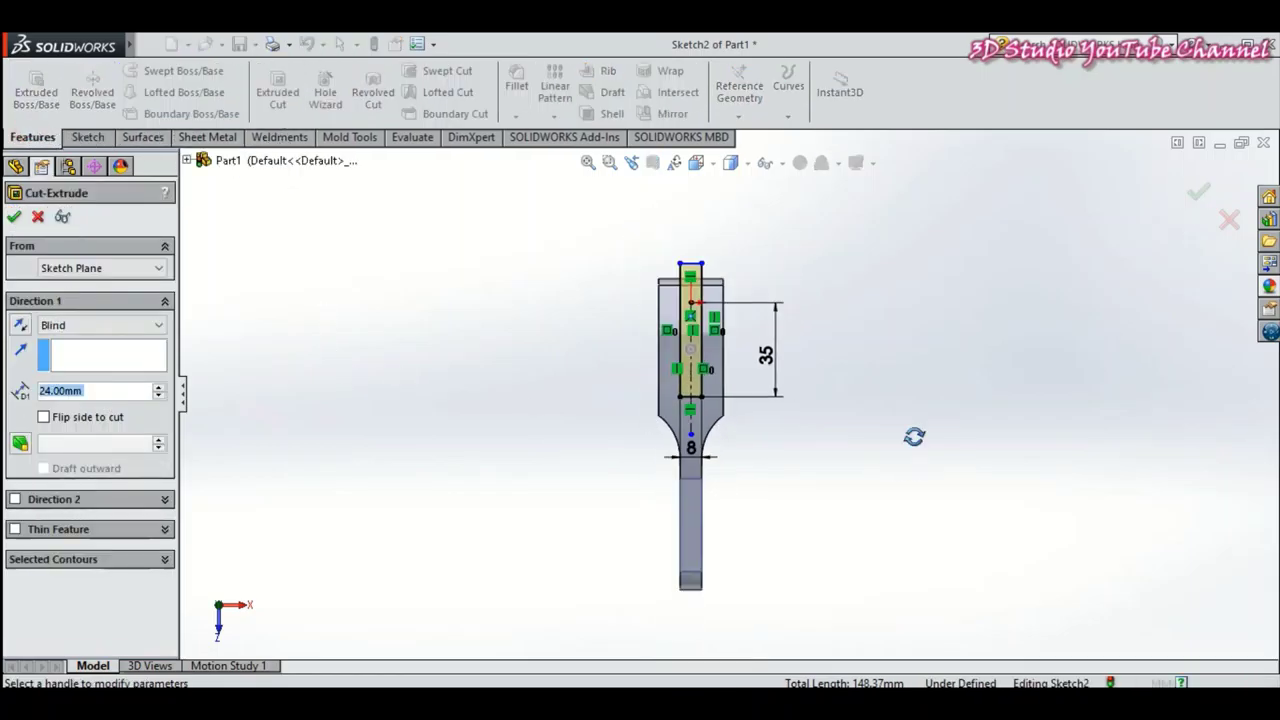
Cut the rectangle Through All to slot the forked head, creating Cut-Extrude1.
mouse_move(914, 437)
middle_down()
mouse_move(873, 307)
mouse_move(904, 338)
middle_up()
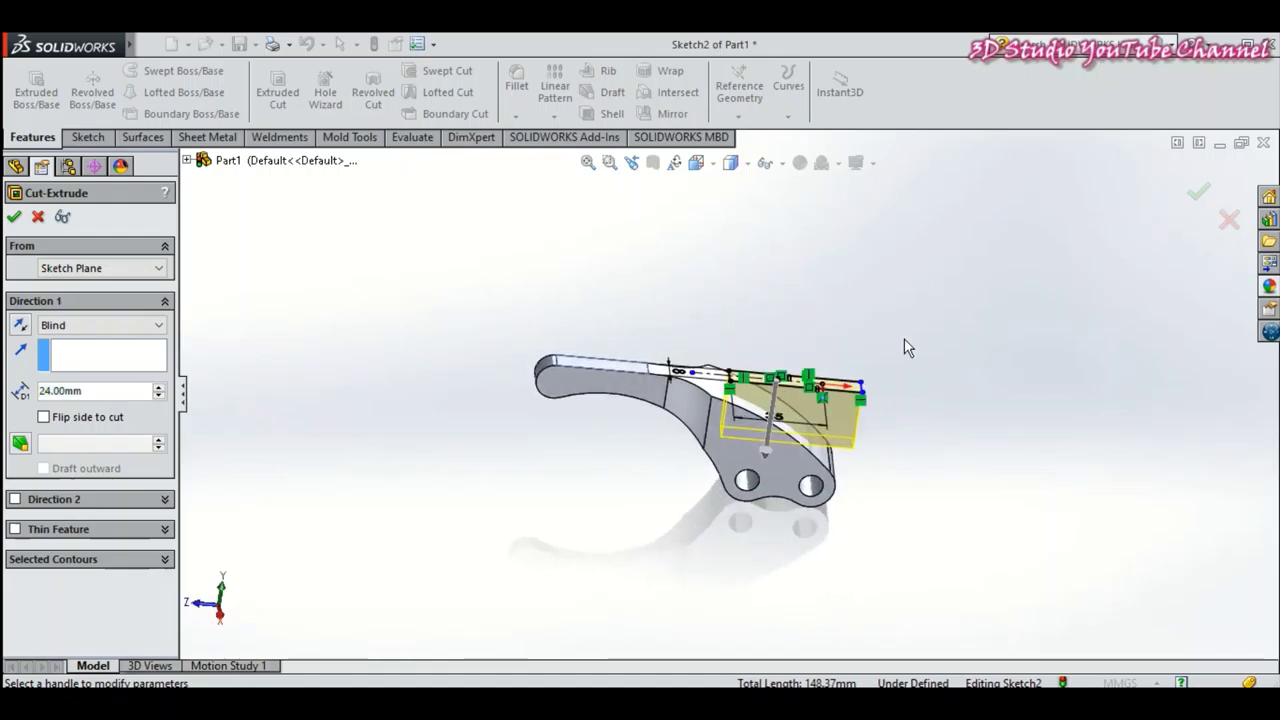
click(97, 328)
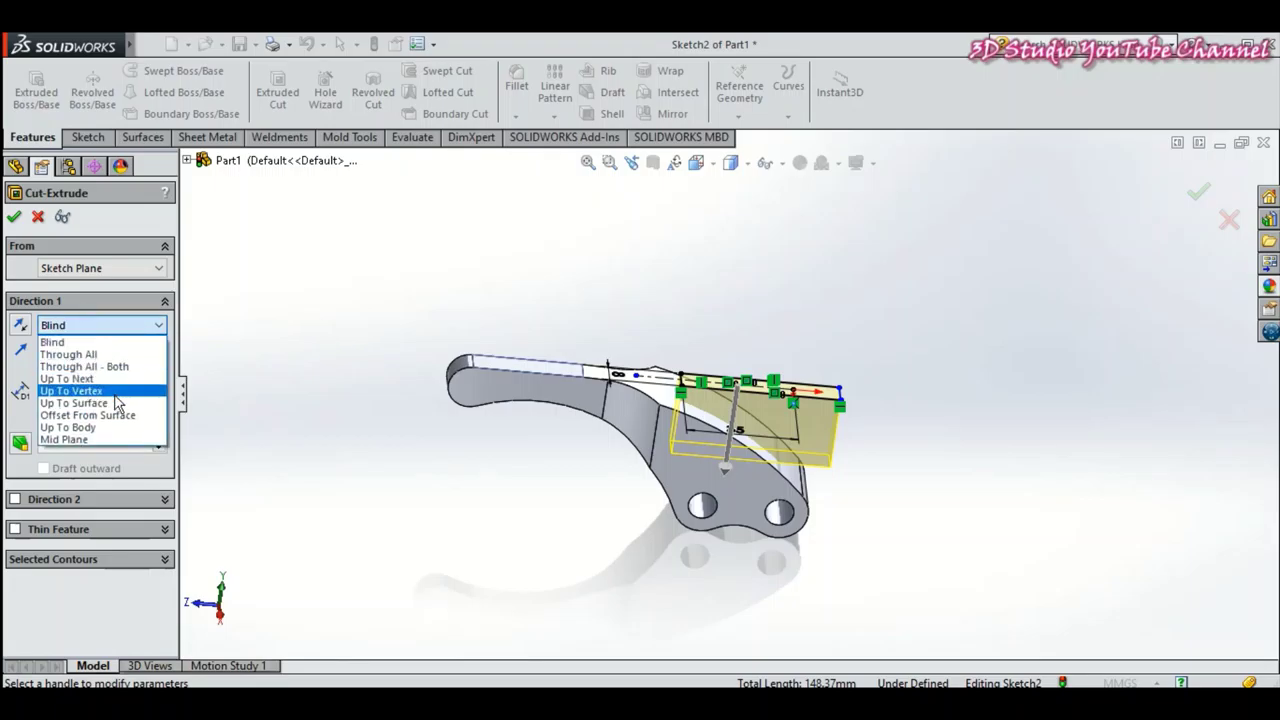
click(104, 356)
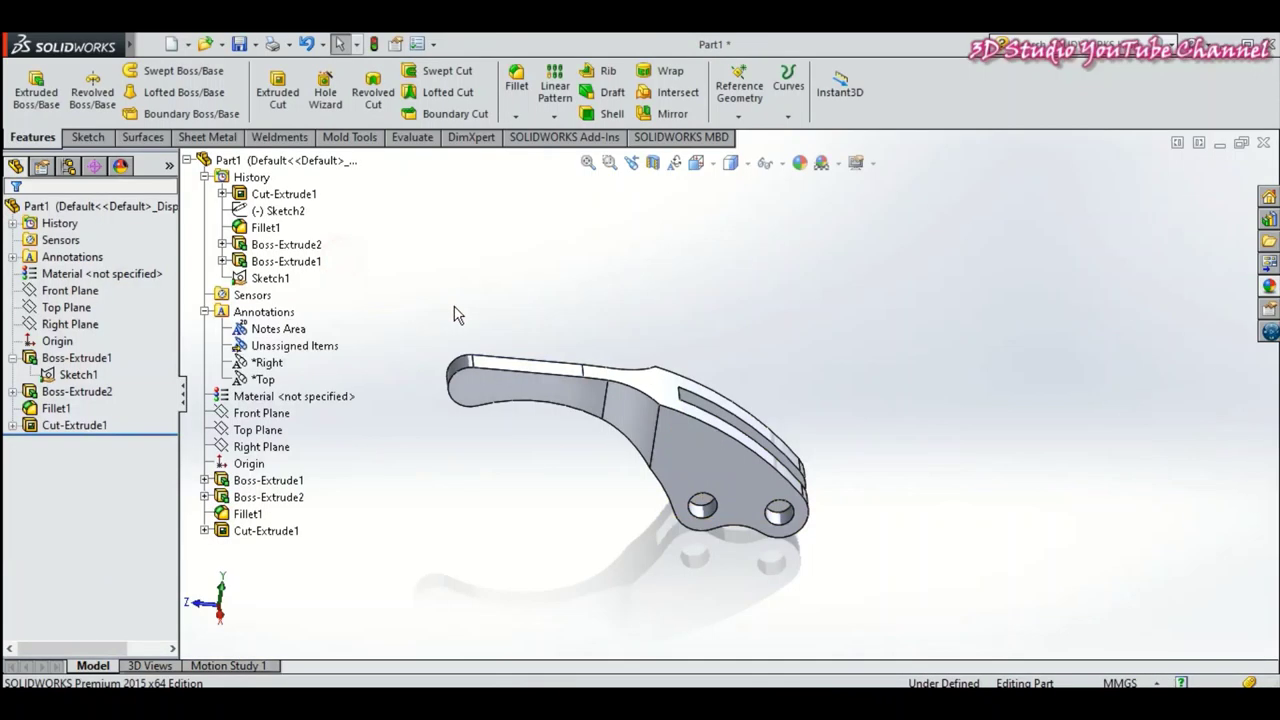
mouse_move(830, 369)
middle_down()
mouse_move(820, 234)
mouse_move(741, 387)
mouse_move(823, 223)
mouse_move(848, 386)
middle_up()
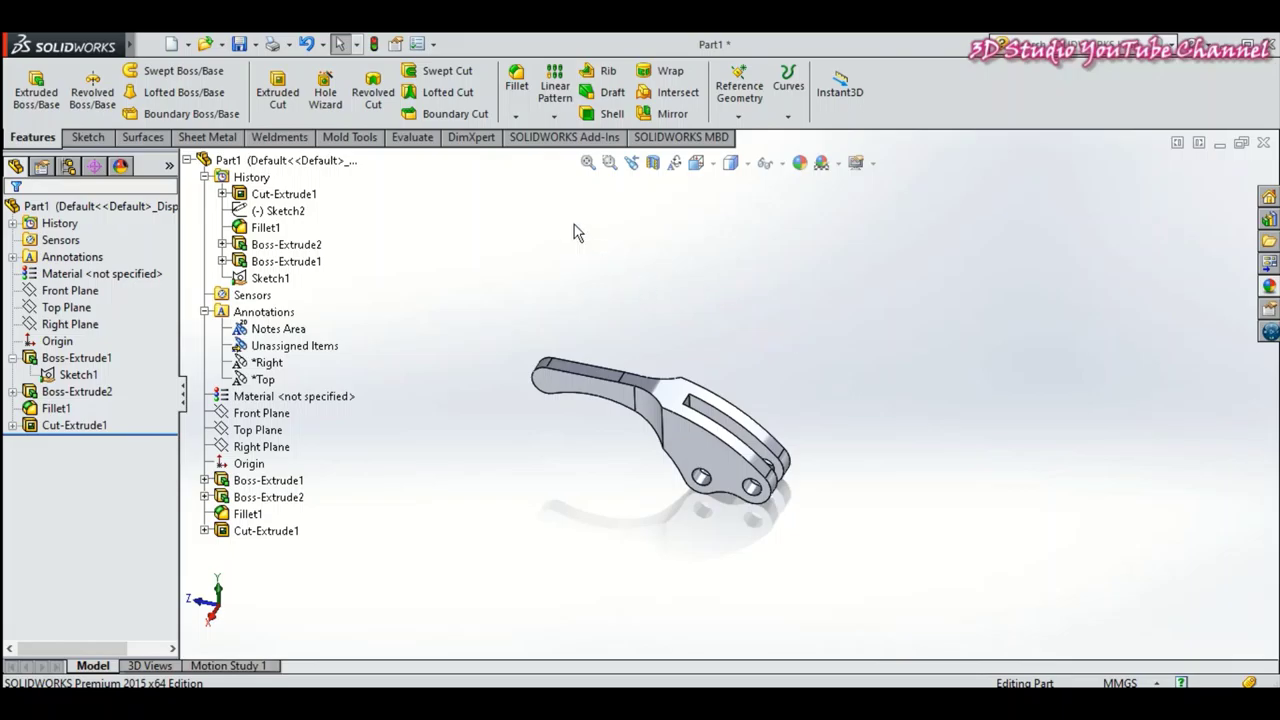
click(514, 80)
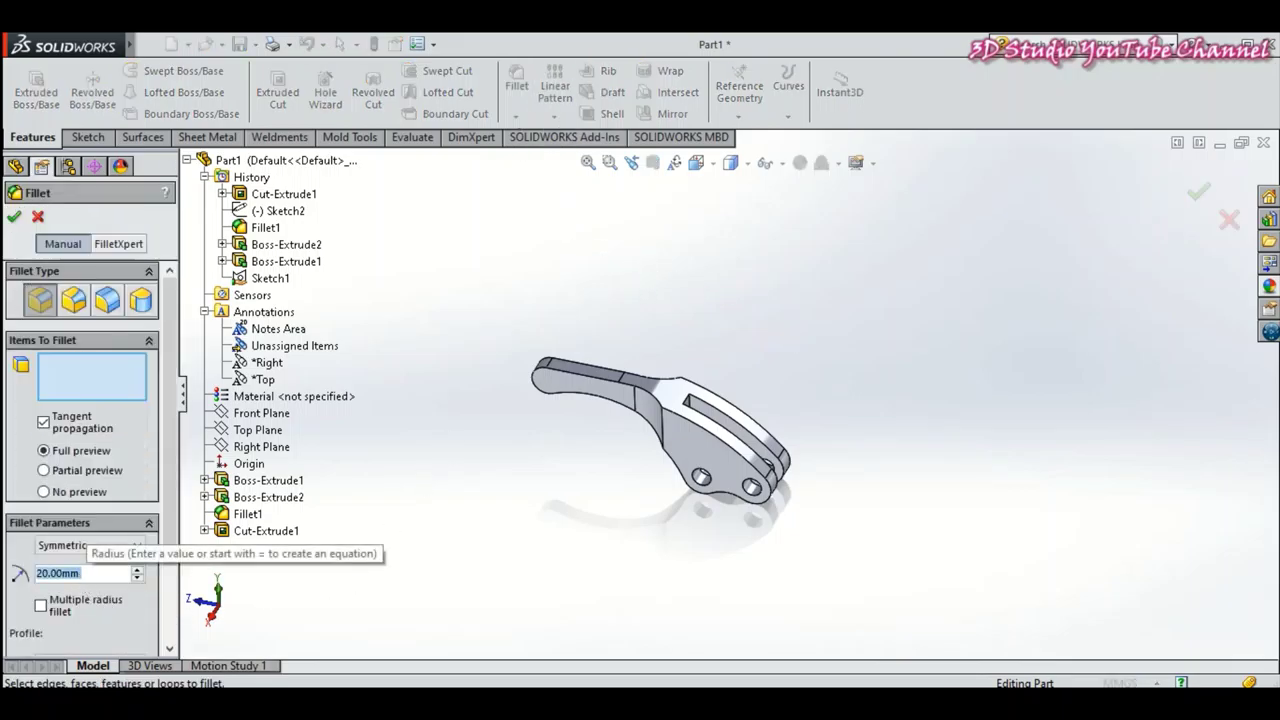
Set a 2 mm fillet radius and select the lever arm's top edges.
text(2)
key(Return)
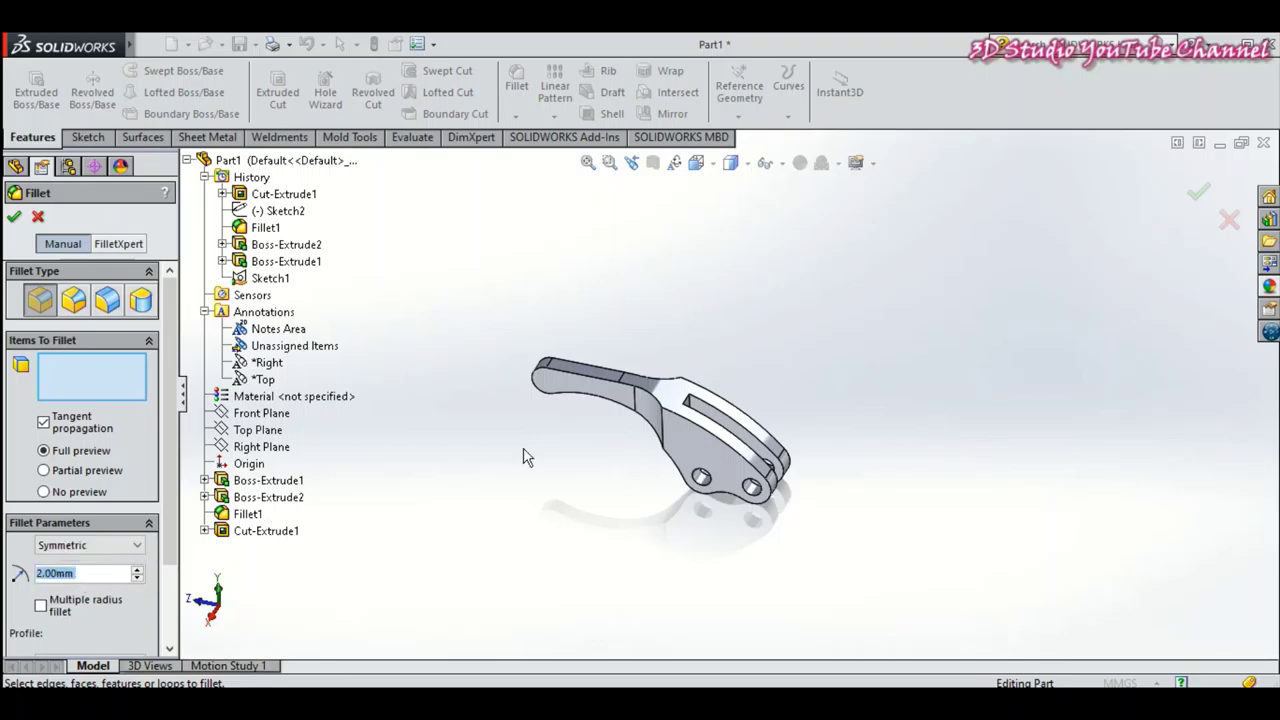
click(593, 386)
click(593, 386)
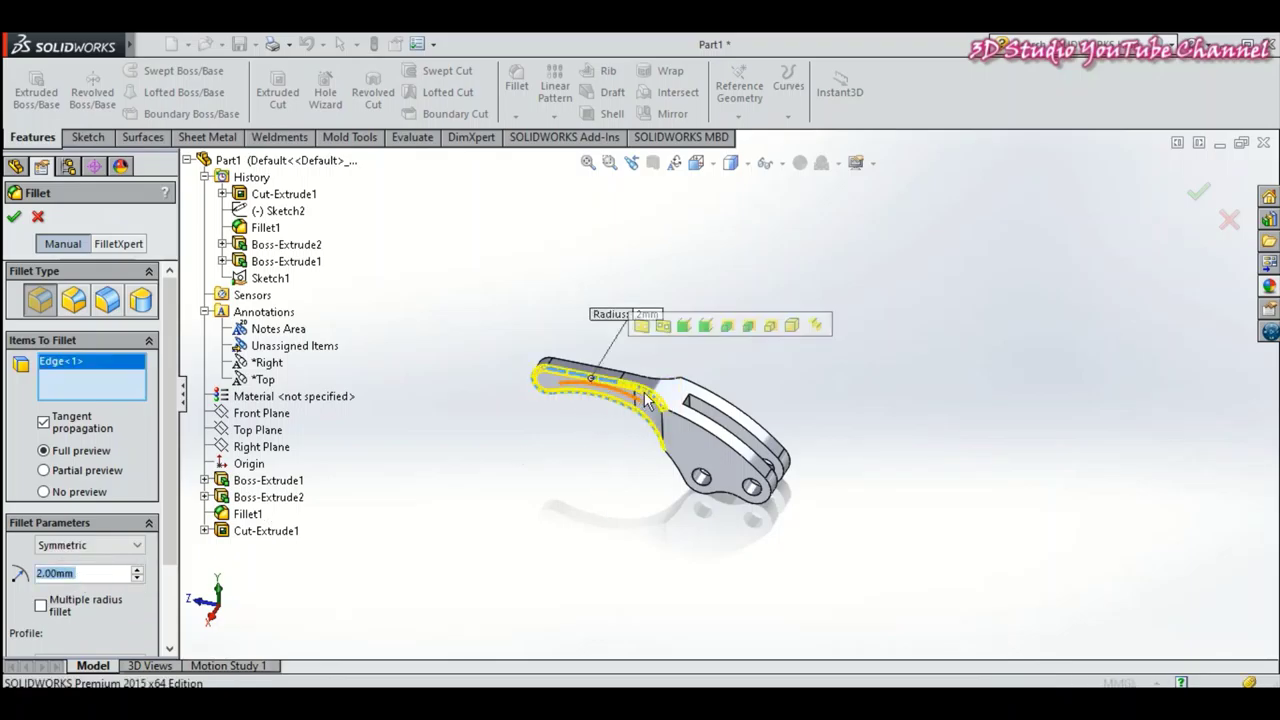
scroll(705, 385, down, 3)
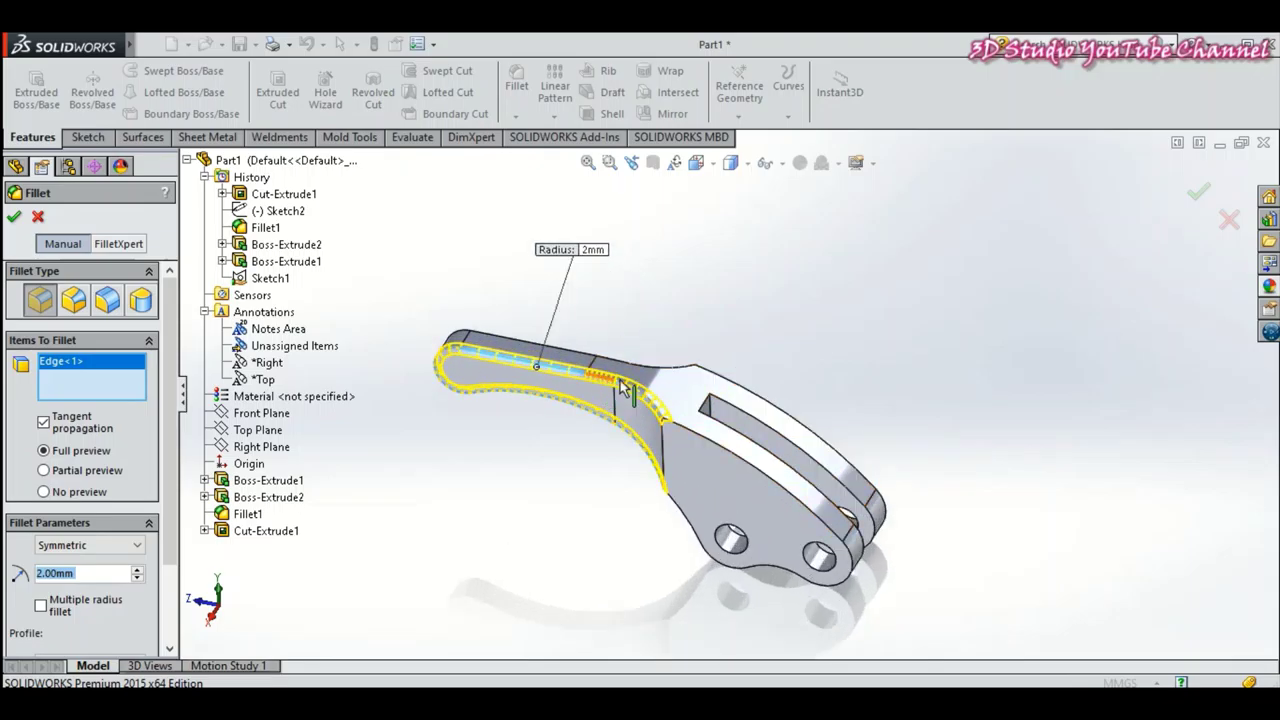
click(682, 433)
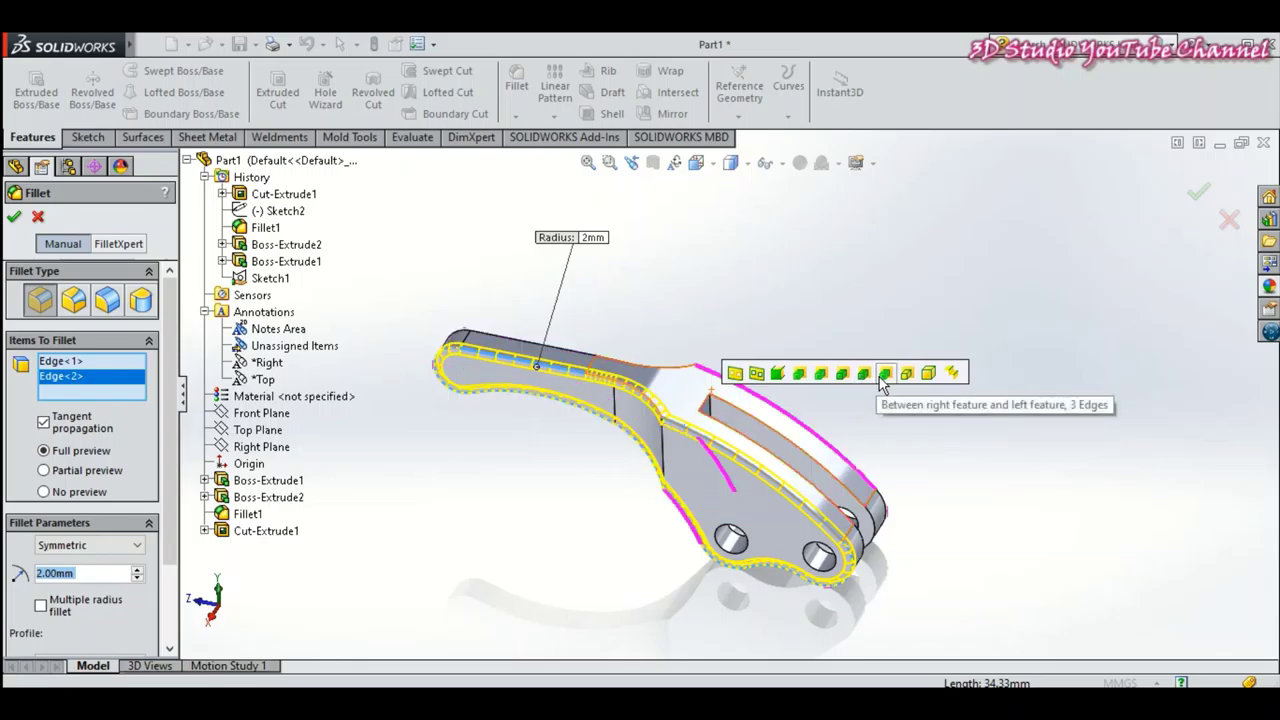
Add the remaining outline edges around the slotted head and apply the 2 mm Fillet2.
click(863, 375)
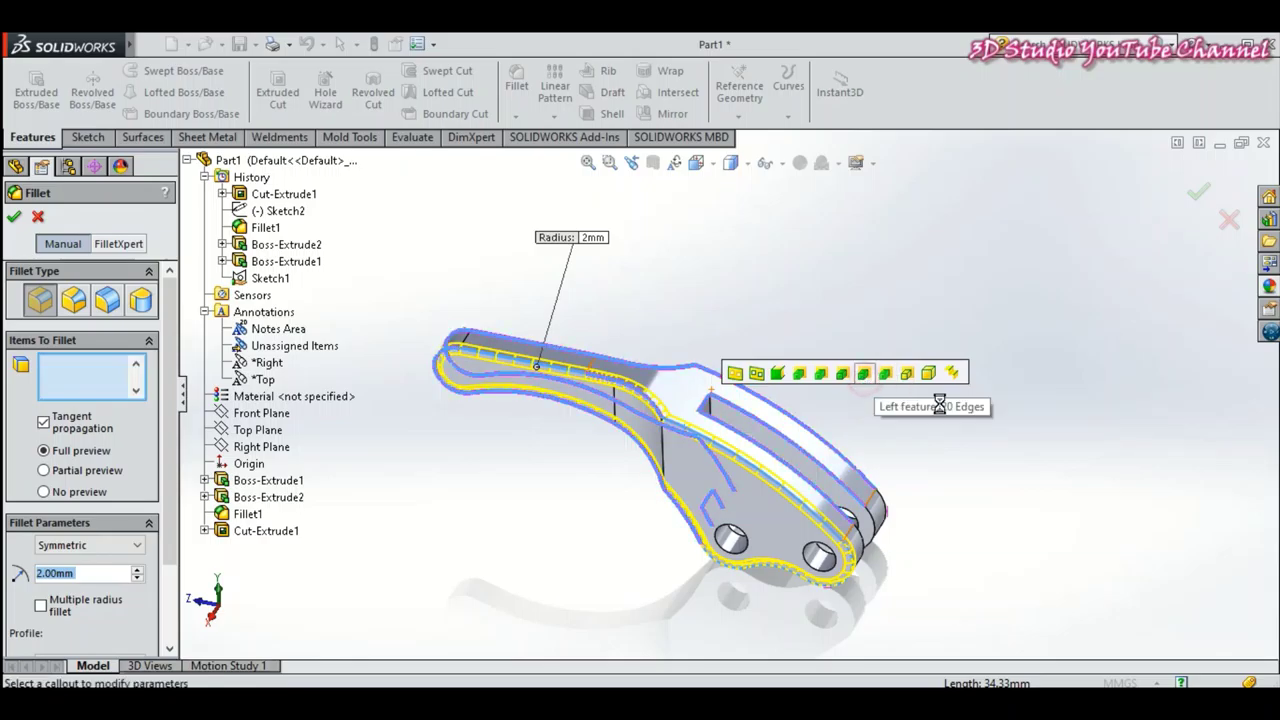
mouse_move(996, 476)
middle_down()
mouse_move(967, 420)
mouse_move(833, 473)
middle_up()
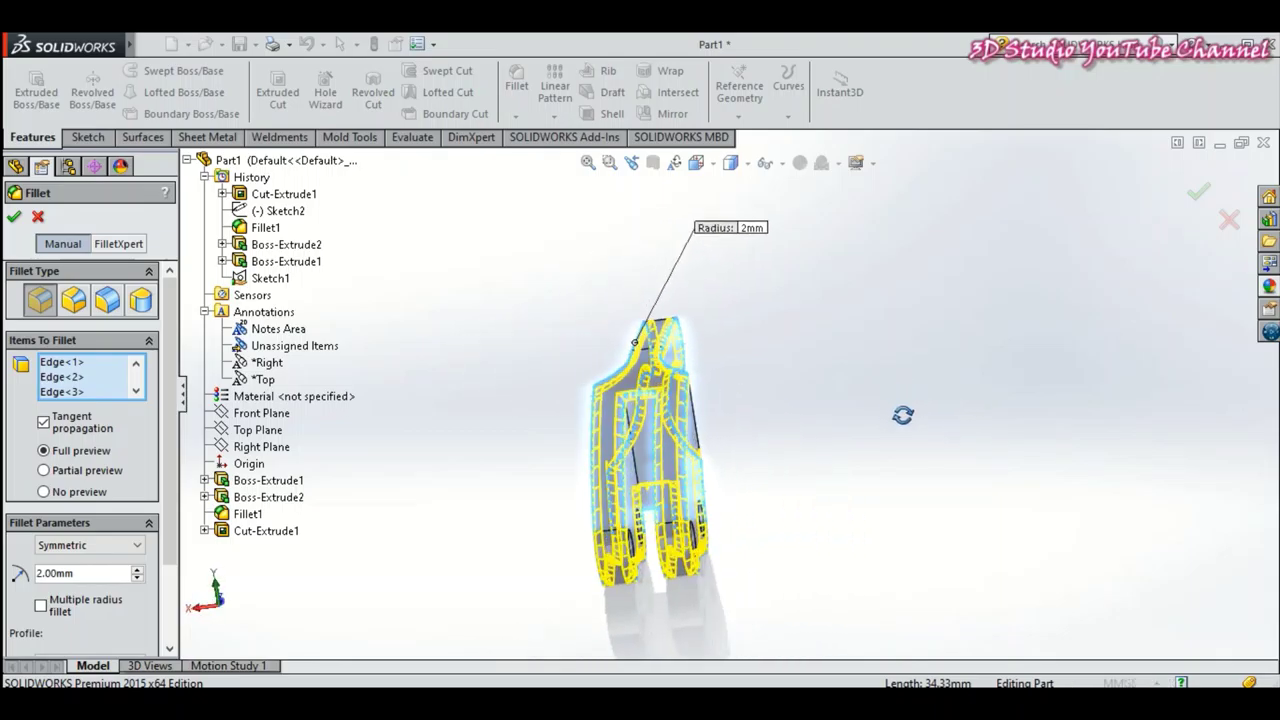
scroll(833, 473, down, 2)
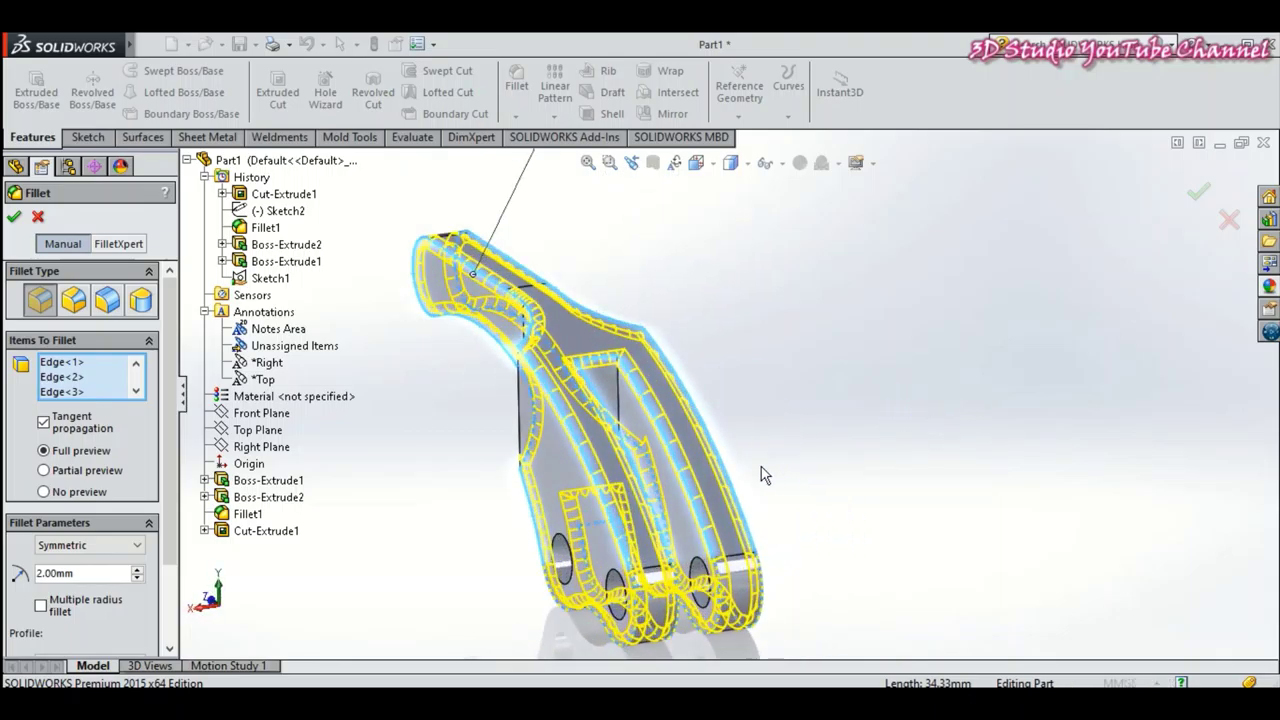
click(624, 412)
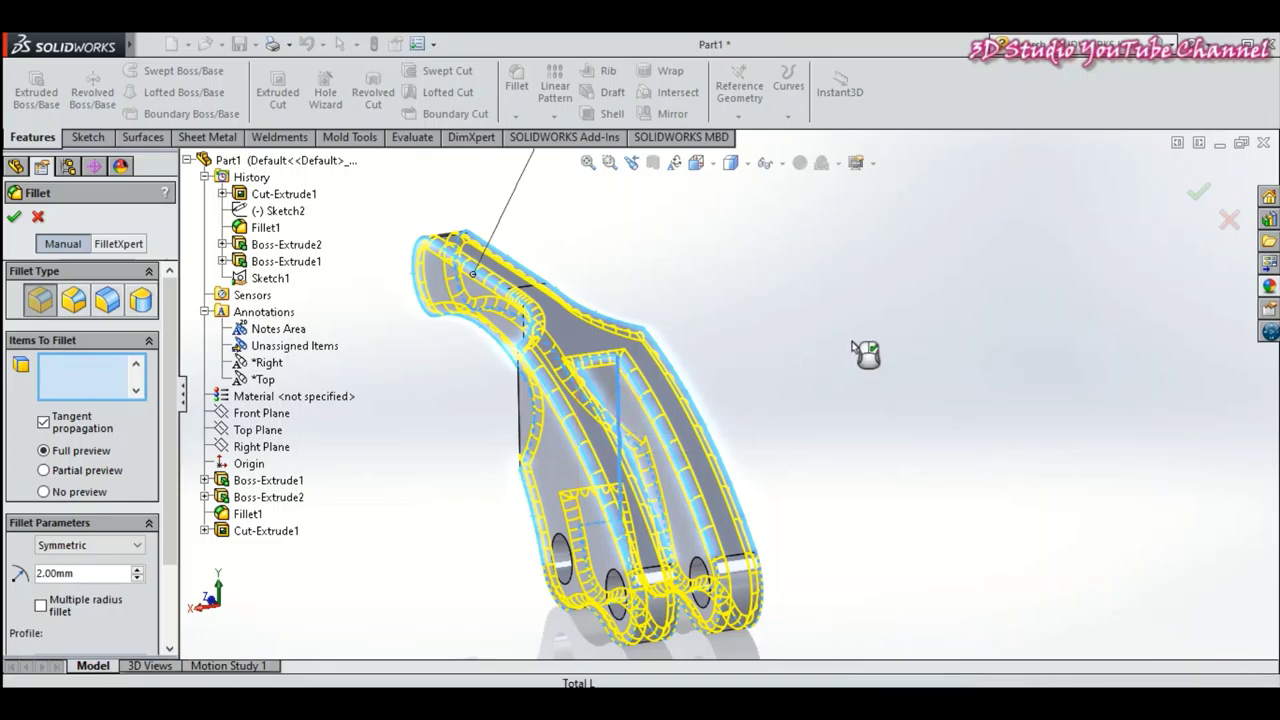
mouse_move(866, 355)
middle_down()
mouse_move(895, 369)
mouse_move(720, 323)
middle_up()
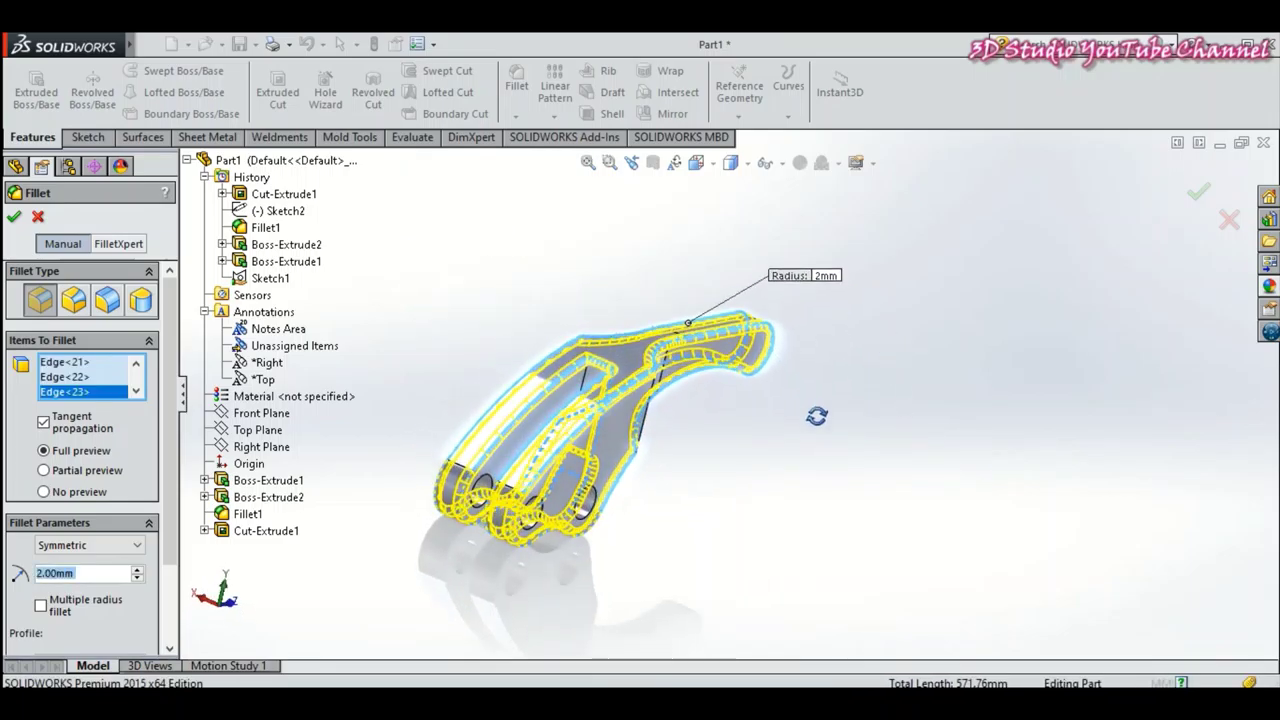
scroll(562, 373, down, 3)
click(547, 358)
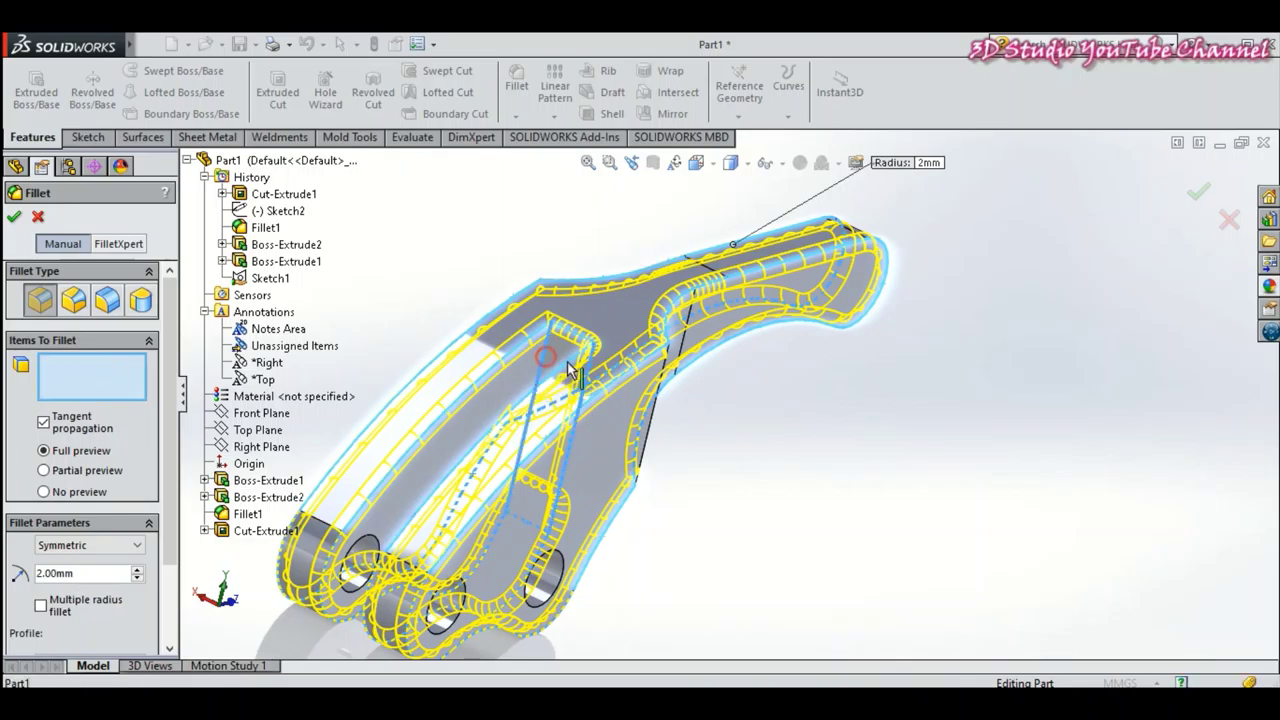
scroll(918, 425, up, 2)
scroll(918, 425, up, 2)
mouse_move(921, 425)
middle_down()
mouse_move(815, 440)
mouse_move(760, 514)
mouse_move(859, 428)
mouse_move(1020, 583)
mouse_move(861, 470)
middle_up()
click(632, 398)
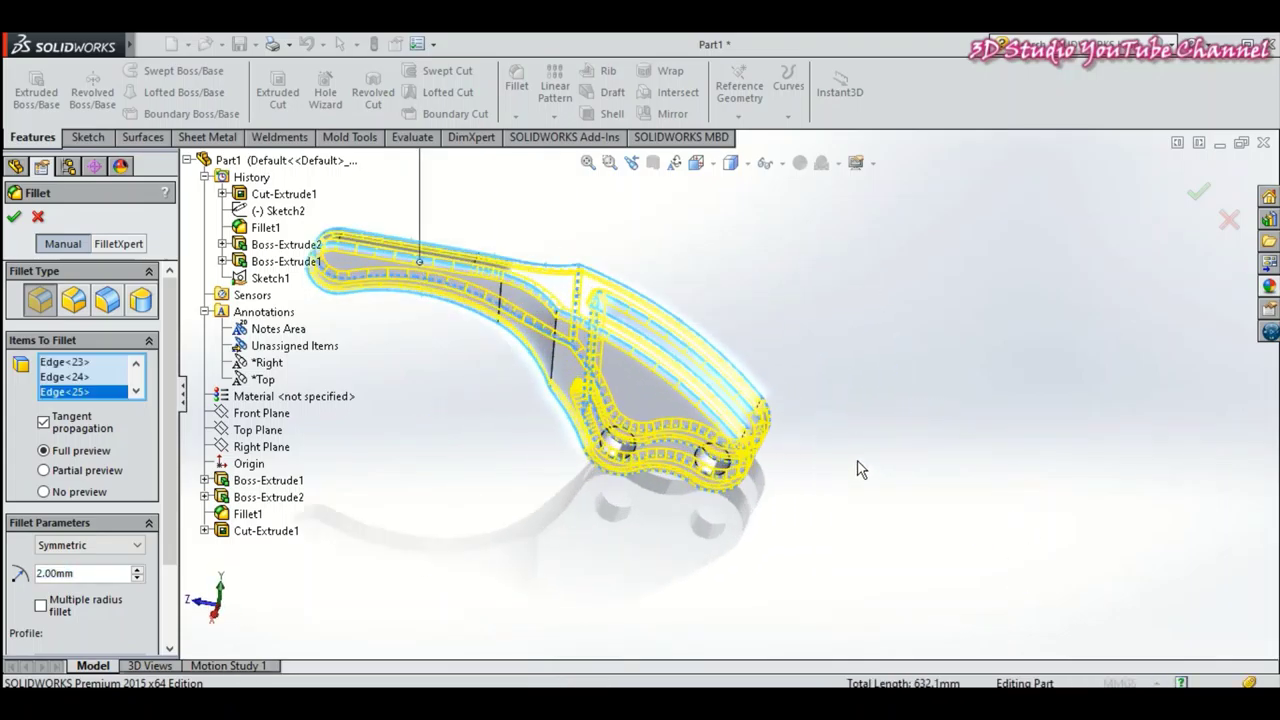
click(556, 357)
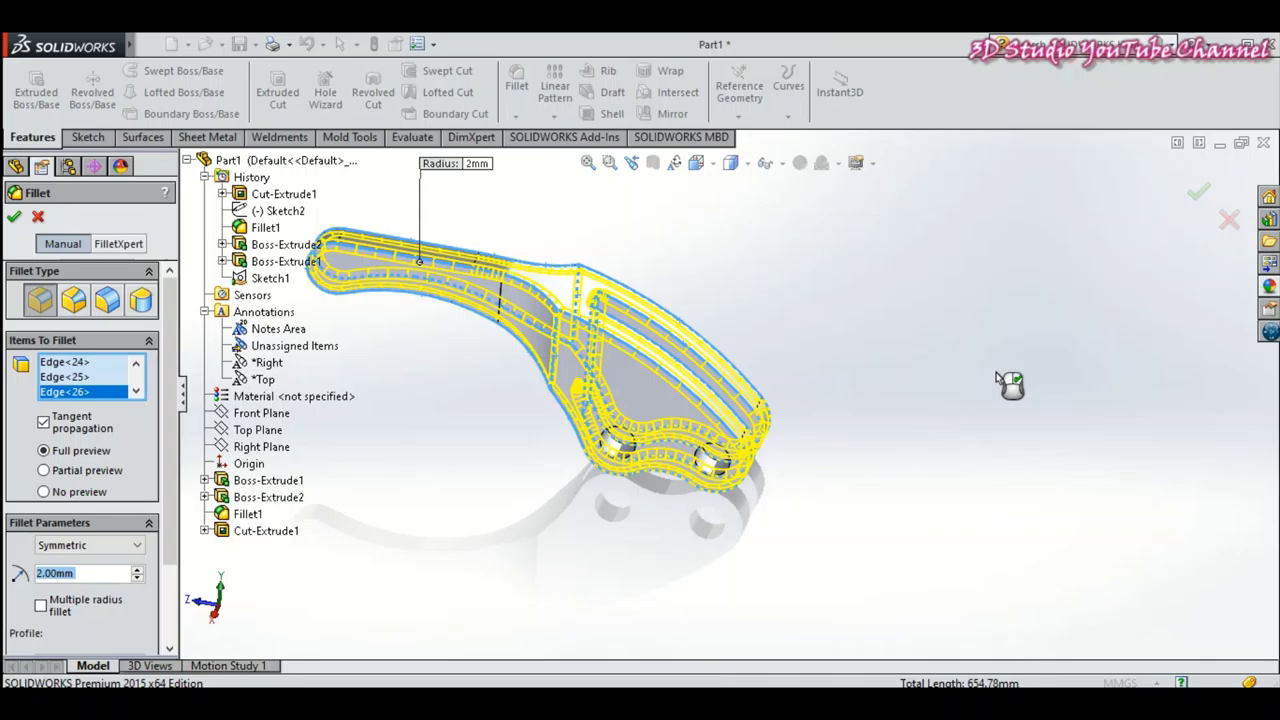
mouse_move(996, 372)
middle_down()
mouse_move(917, 474)
mouse_move(929, 503)
mouse_move(994, 332)
mouse_move(1006, 423)
mouse_move(905, 316)
mouse_move(897, 326)
mouse_move(943, 437)
mouse_move(871, 343)
middle_up()
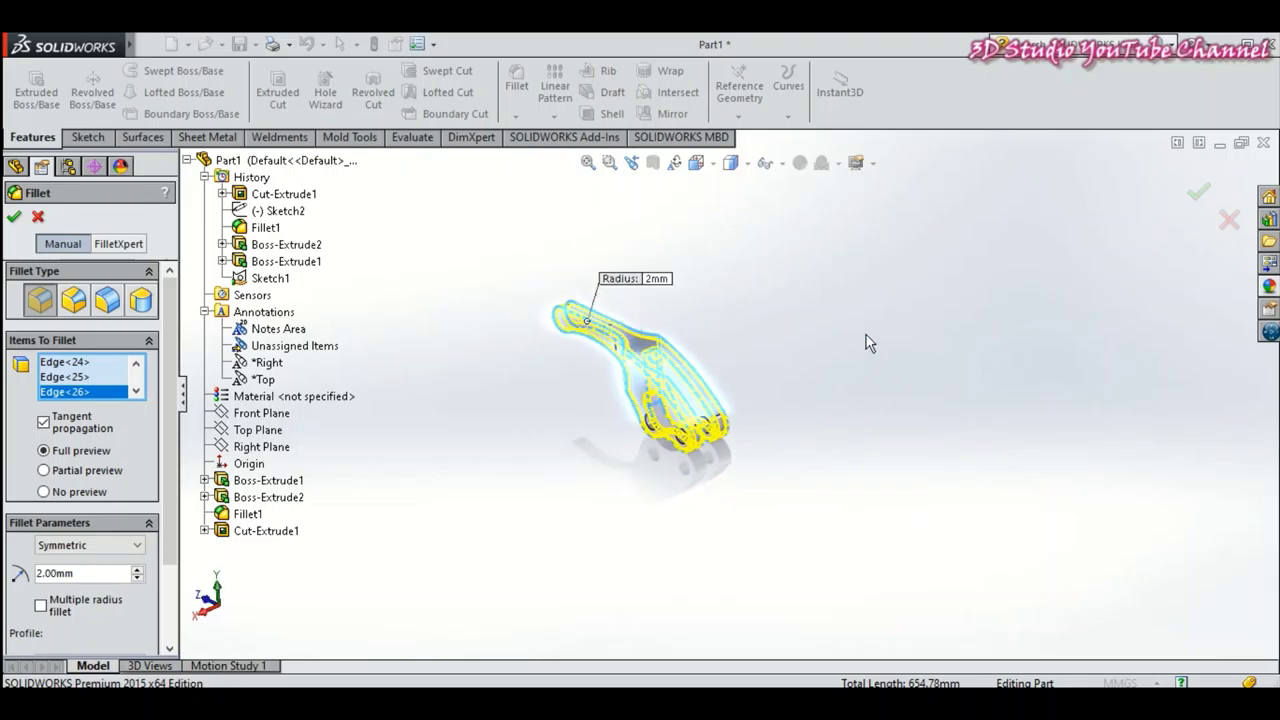
click(14, 218)
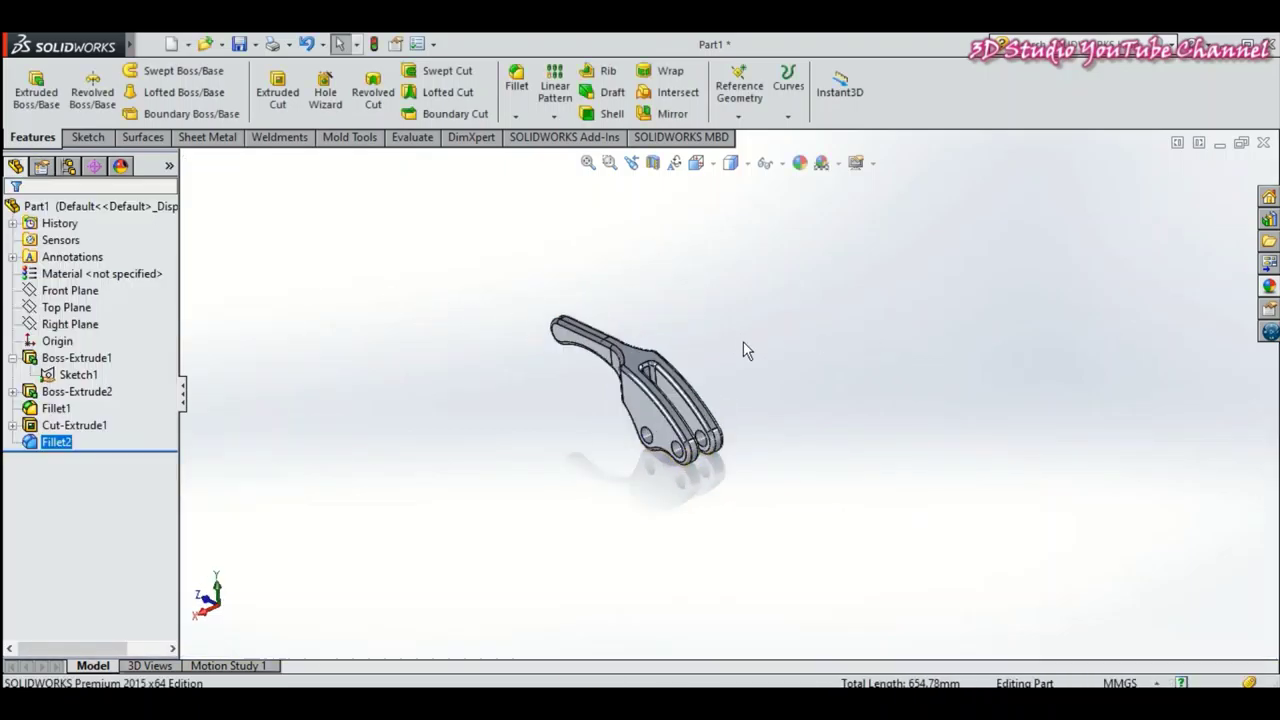
Apply the polished steel appearance from Metal > Steel to the whole part.
mouse_move(743, 341)
middle_down()
mouse_move(785, 377)
mouse_move(818, 371)
mouse_move(874, 466)
mouse_move(880, 332)
mouse_move(800, 314)
mouse_move(811, 283)
mouse_move(890, 366)
mouse_move(877, 380)
mouse_move(749, 363)
mouse_move(920, 314)
mouse_move(916, 422)
mouse_move(903, 428)
middle_up()
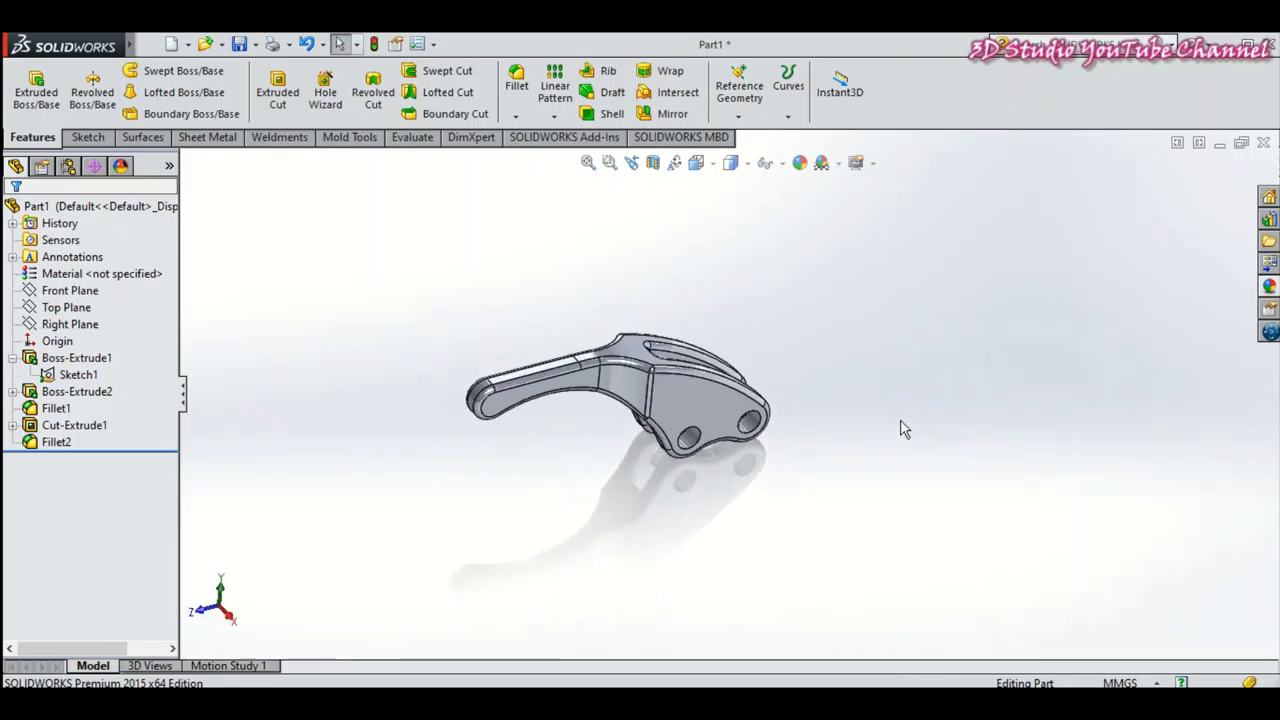
click(1268, 286)
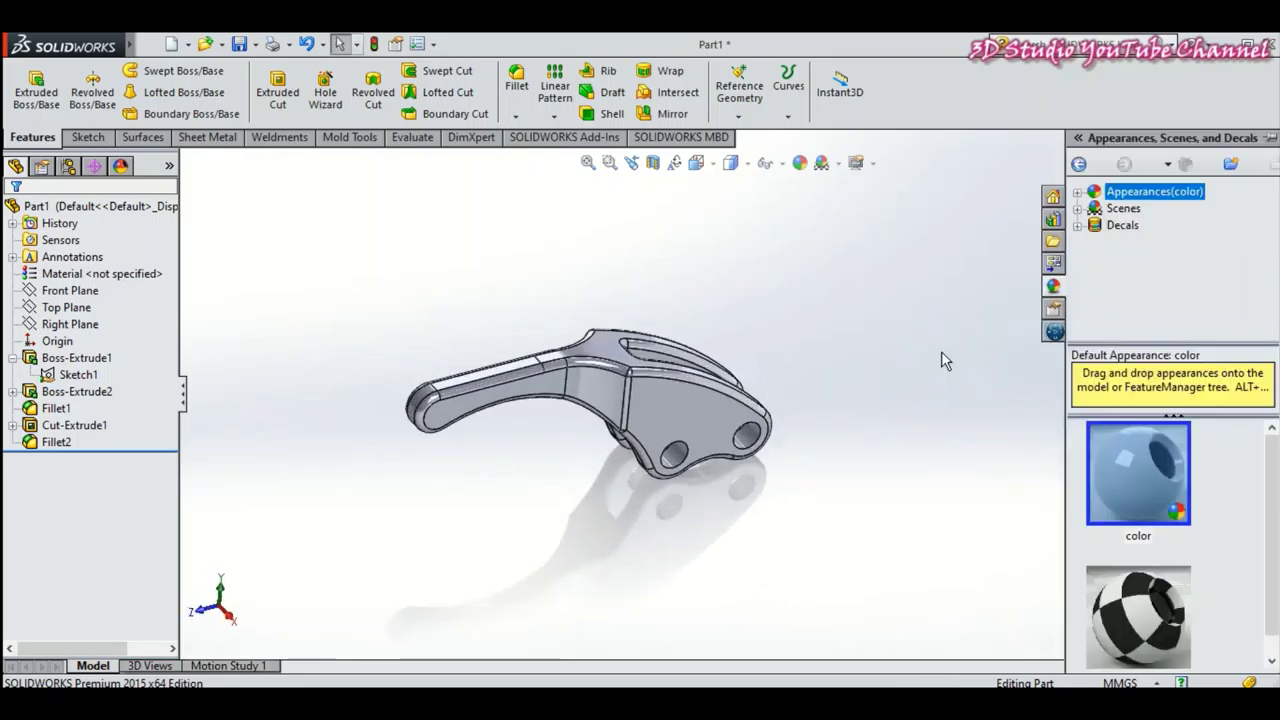
click(1077, 192)
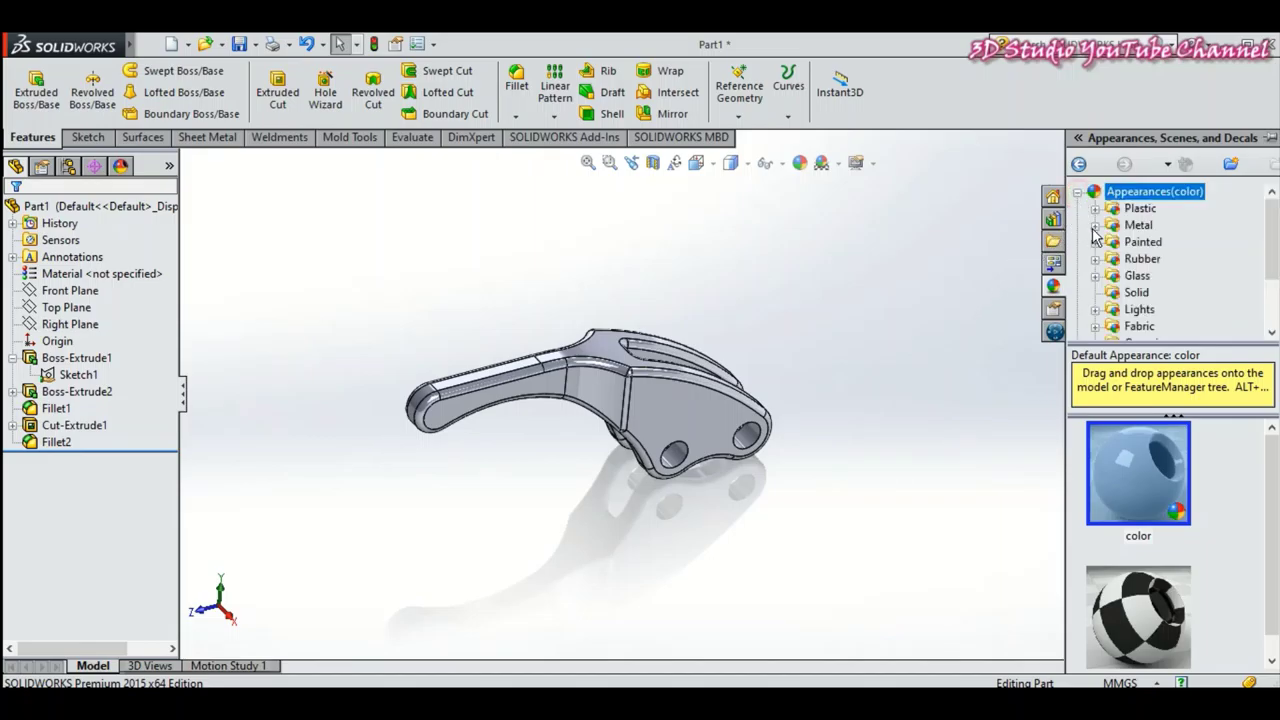
click(1094, 226)
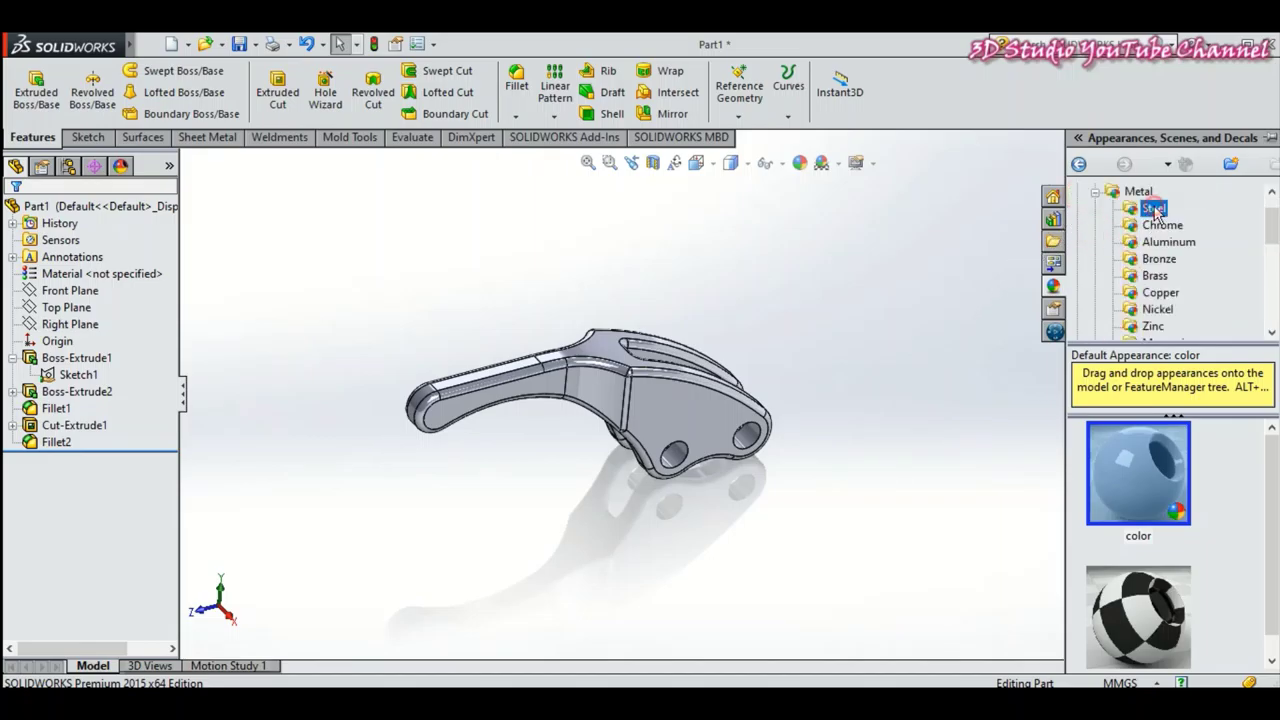
scroll(1207, 573, down, 1)
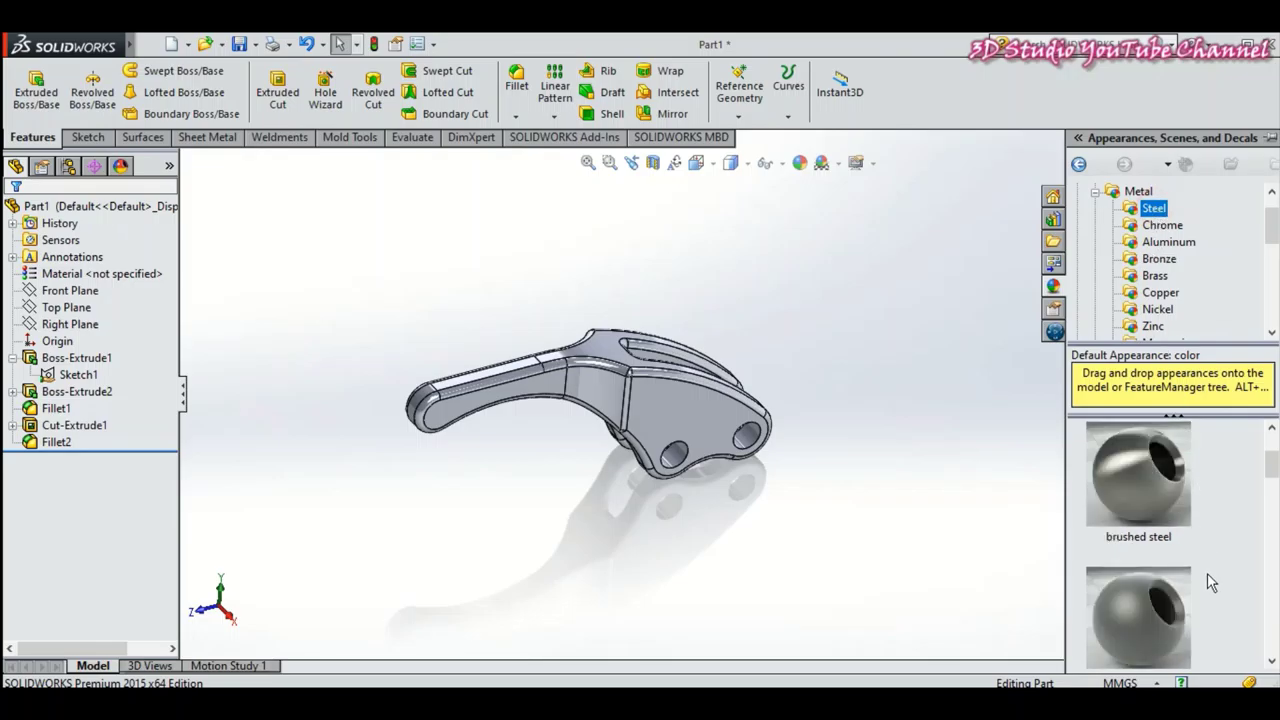
scroll(1207, 573, up, 1)
drag(1175, 475, 656, 400)
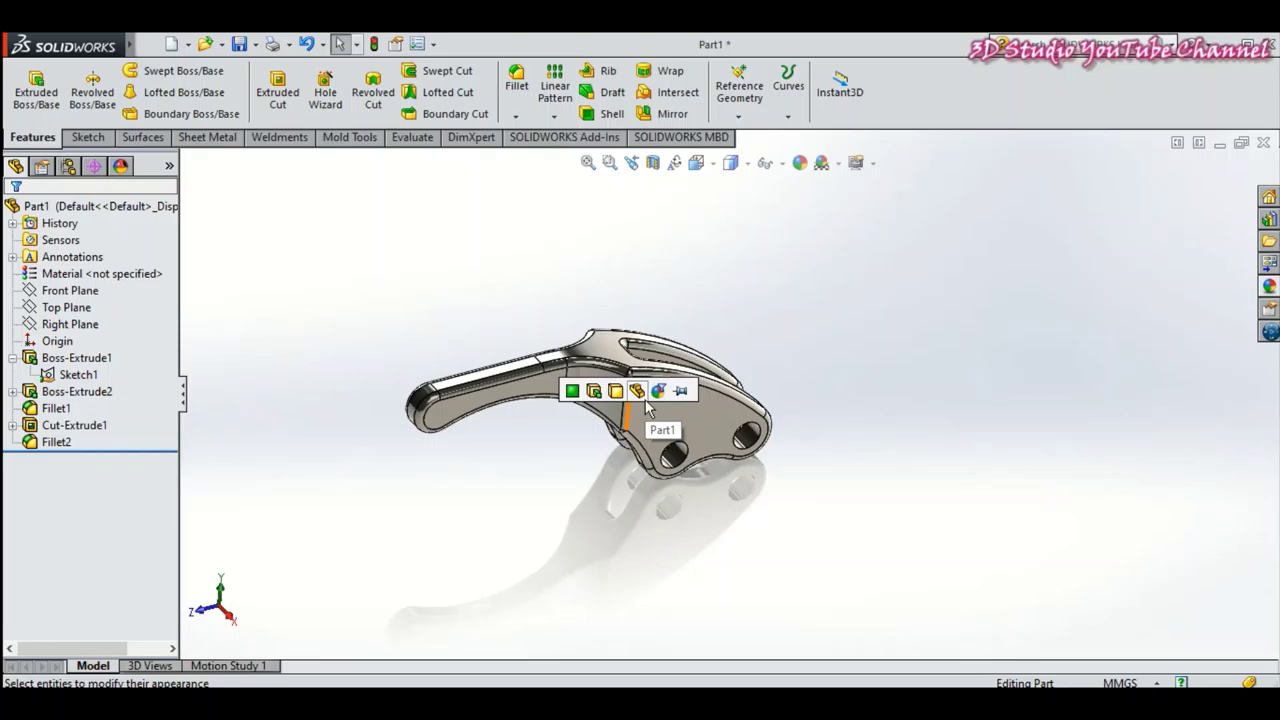
click(644, 396)
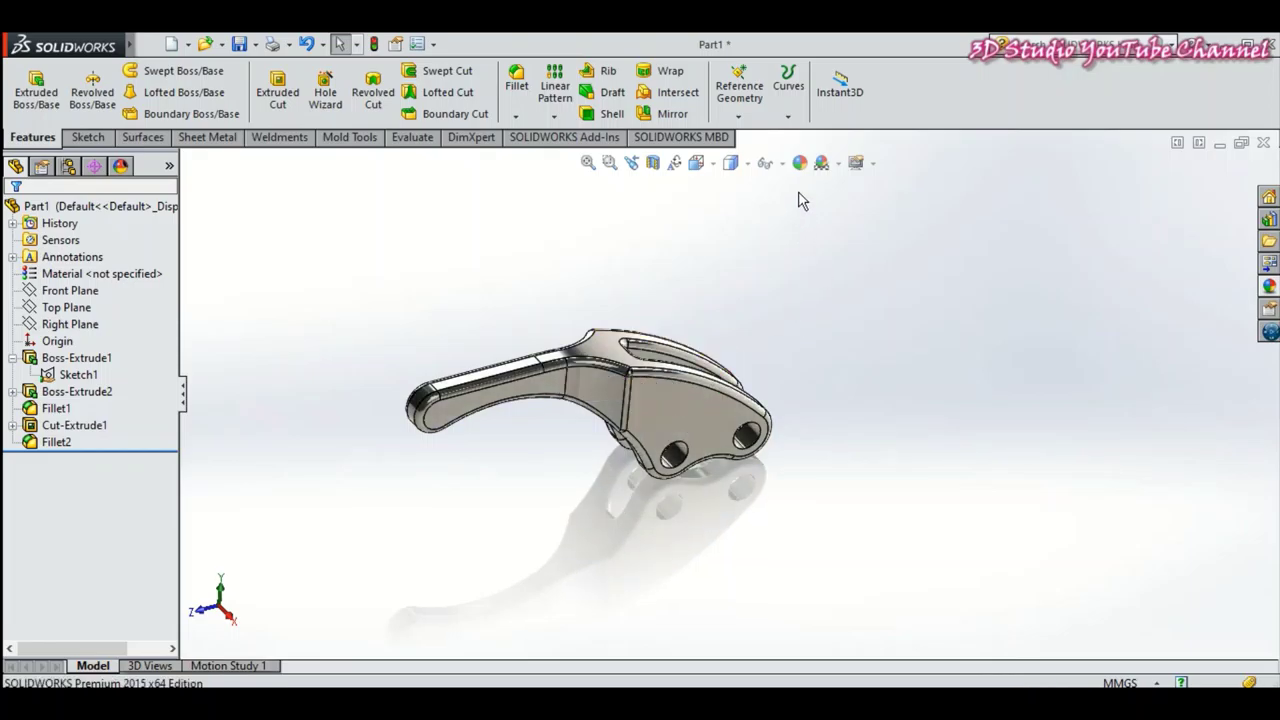
Color the Fillet2 faces red over the polished steel lever, then orbit to inspect the result.
click(800, 163)
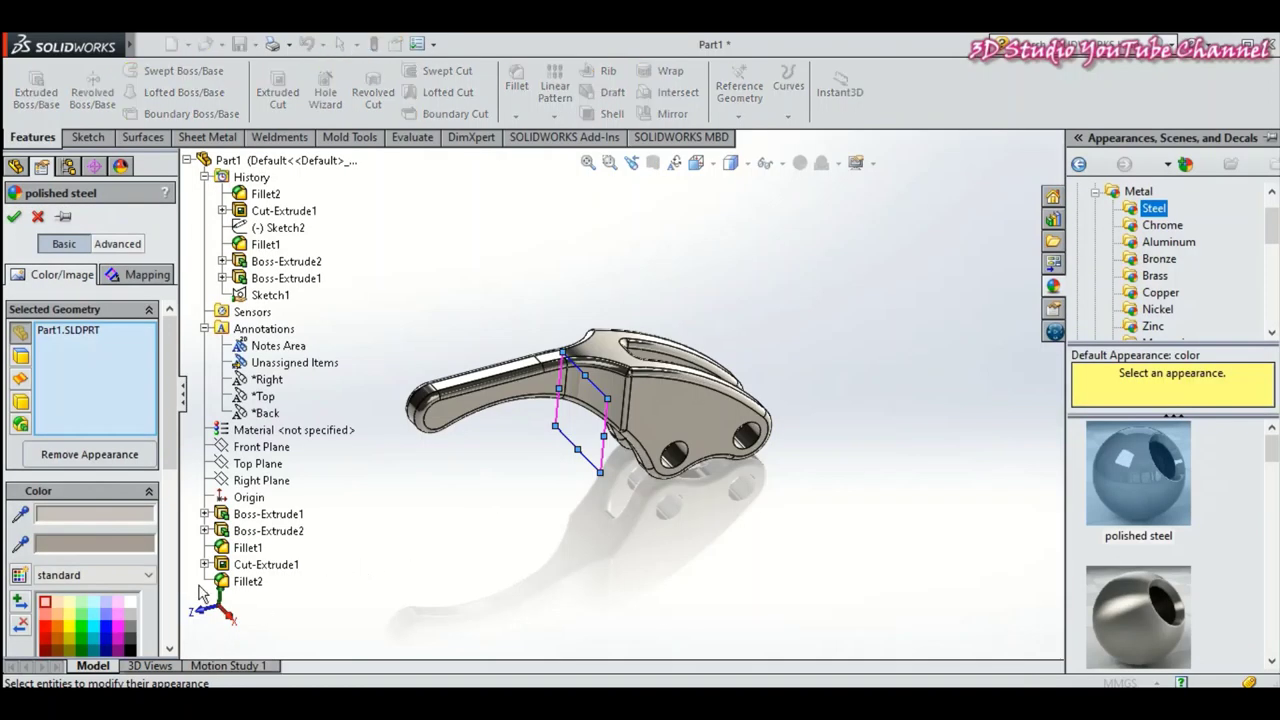
drag(172, 450, 172, 504)
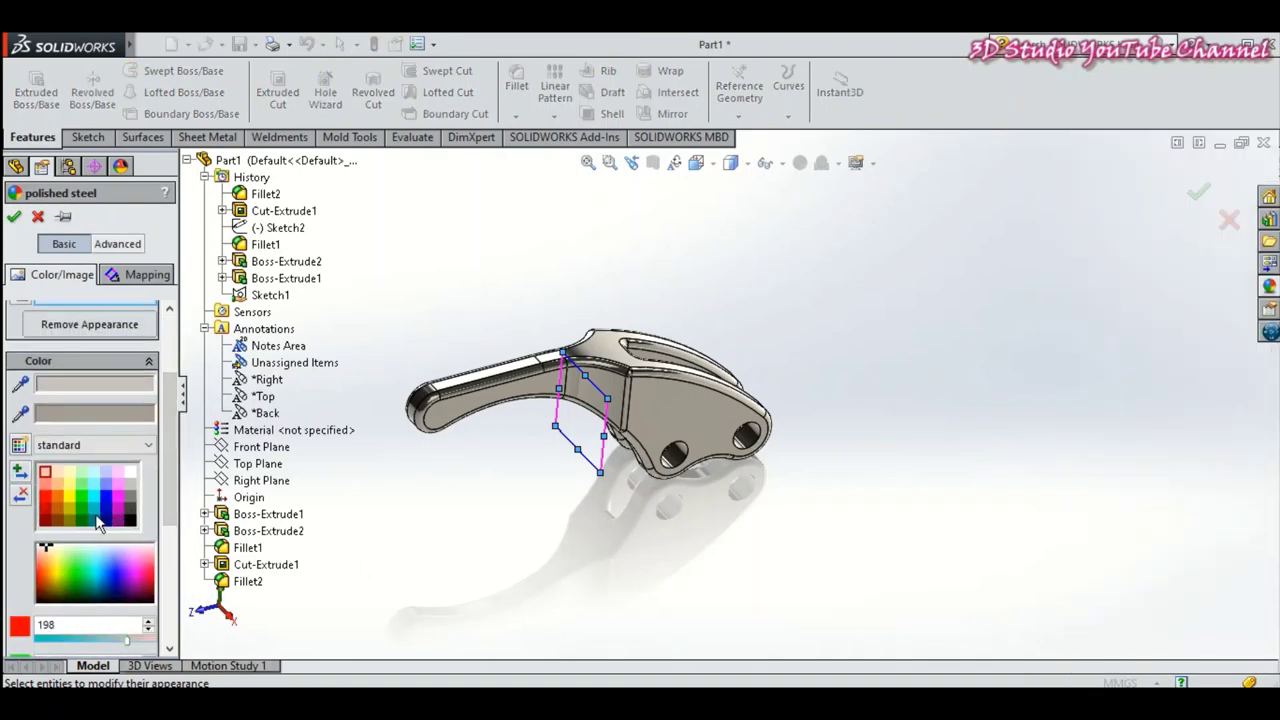
click(37, 217)
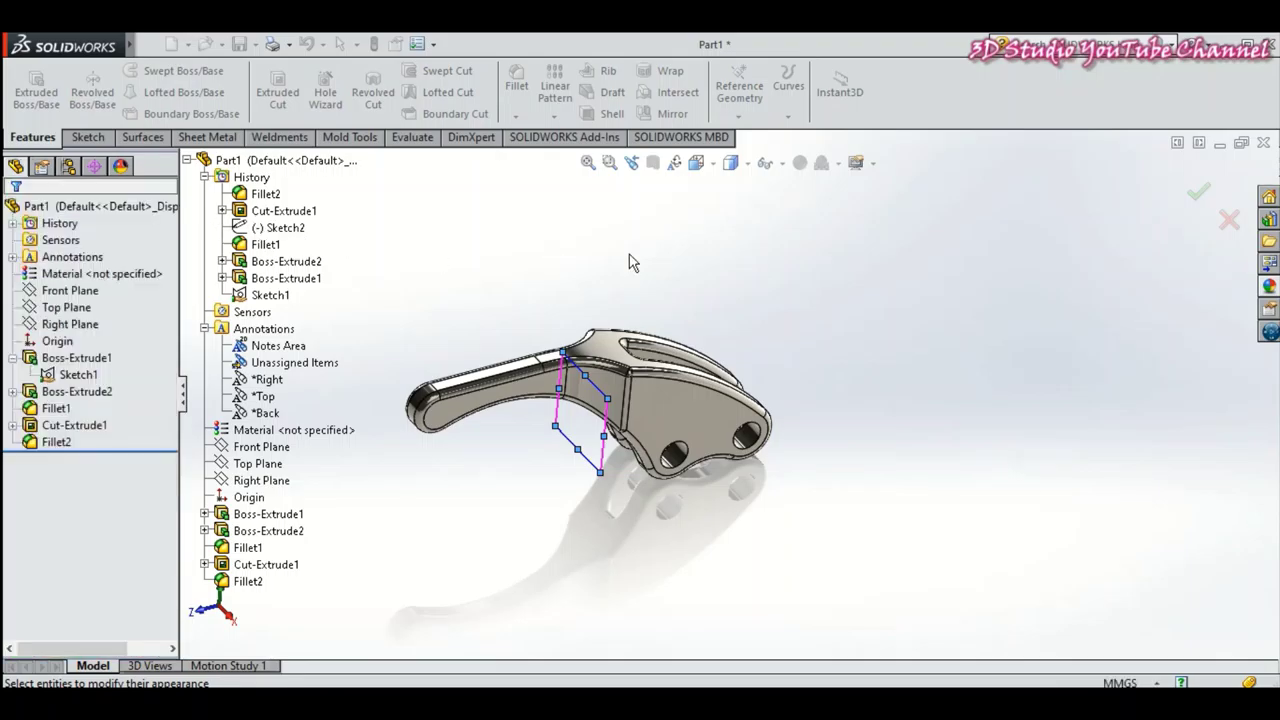
click(56, 441)
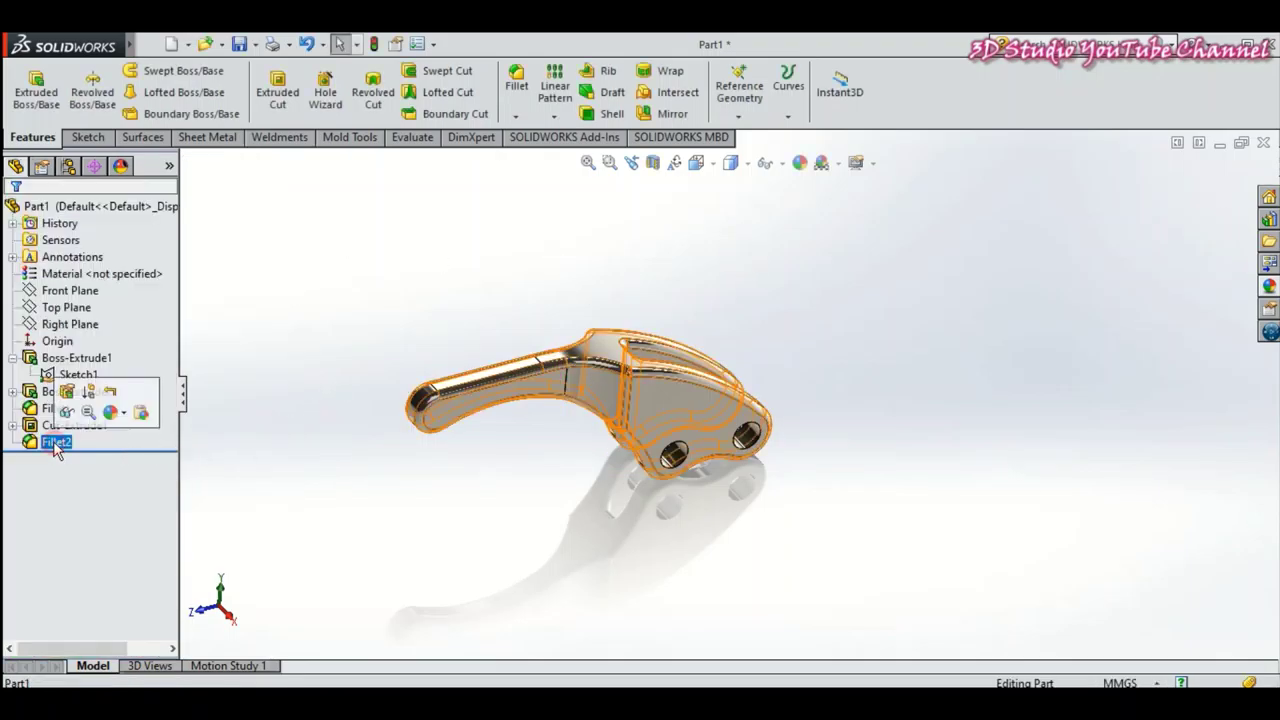
click(800, 163)
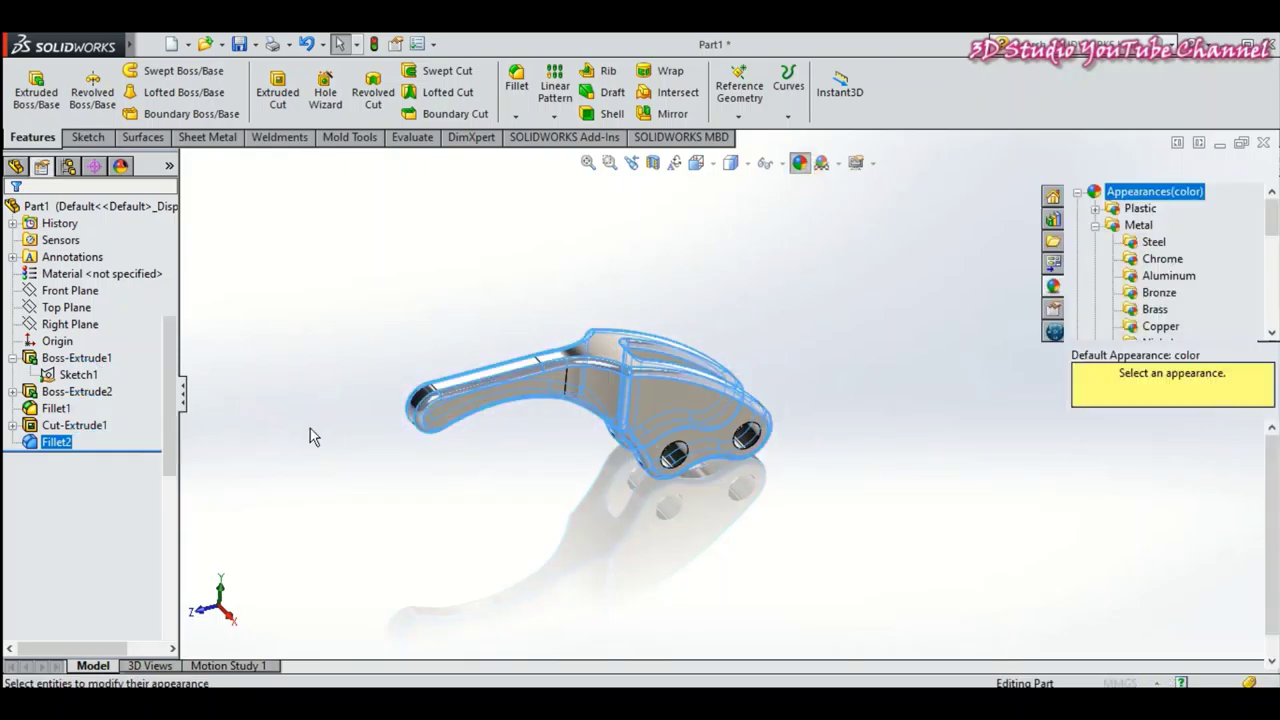
scroll(172, 480, down, 3)
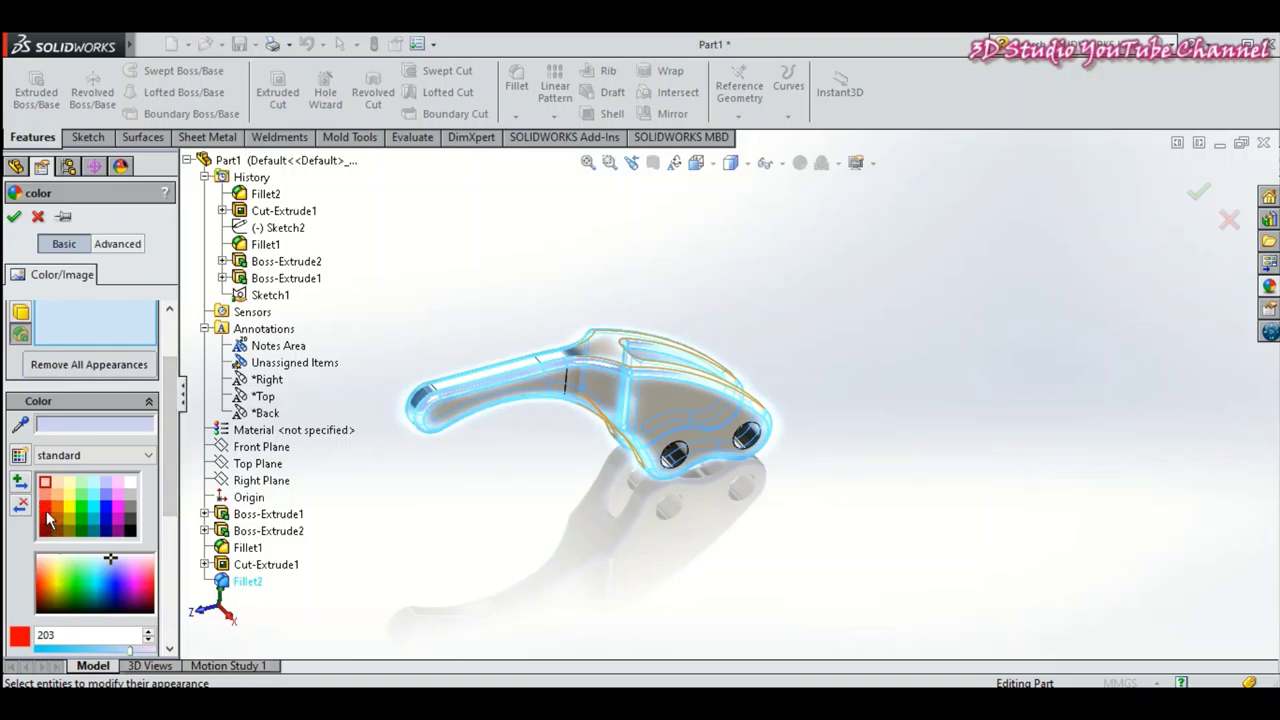
click(45, 515)
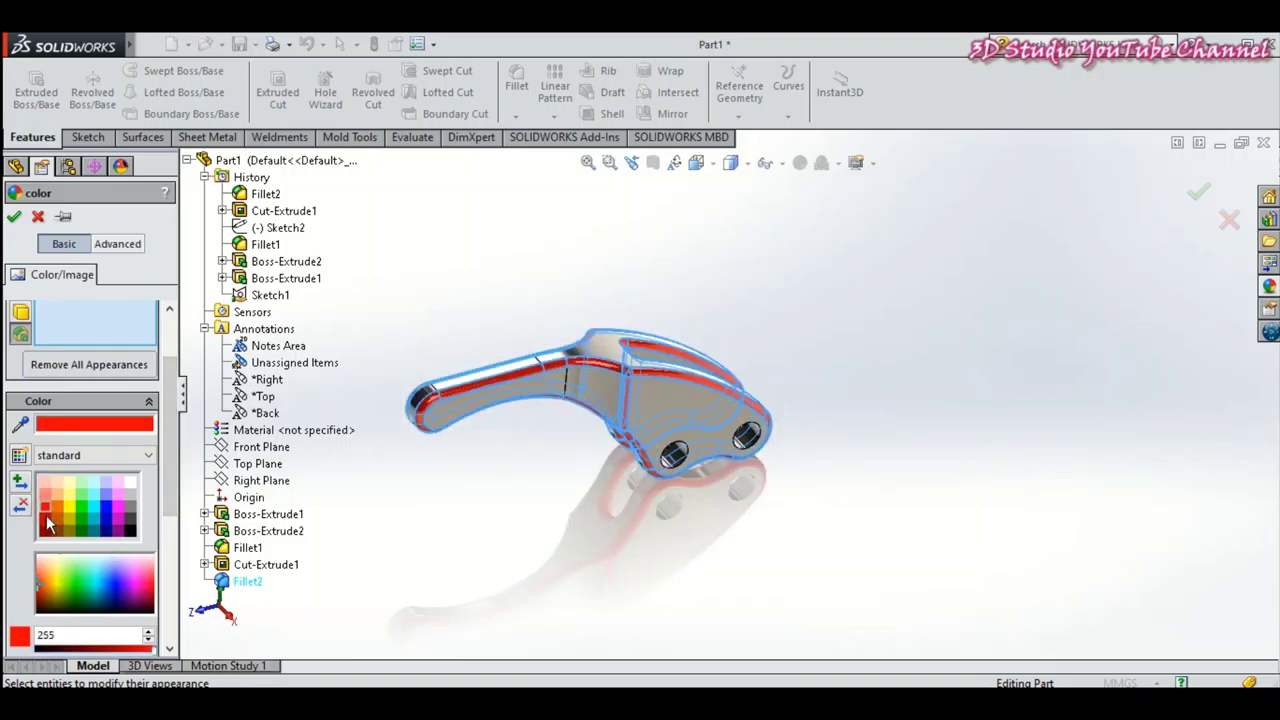
click(14, 216)
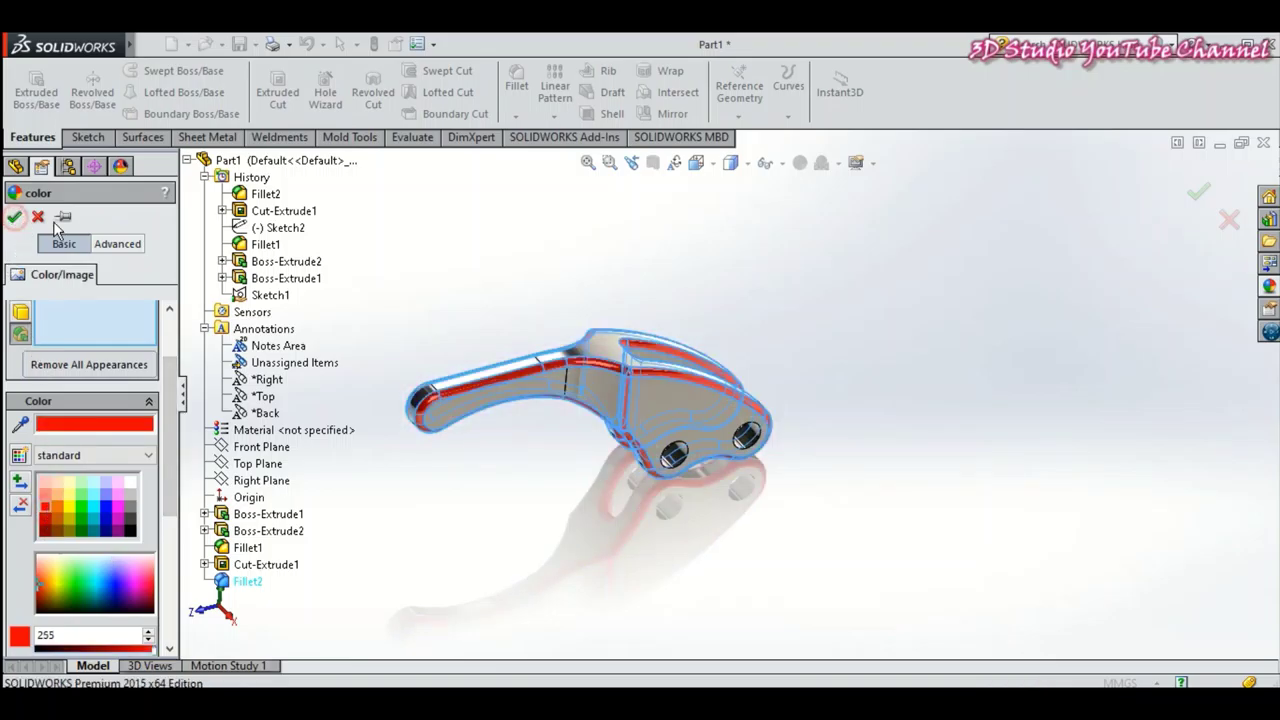
middle_drag(936, 445, 853, 449)
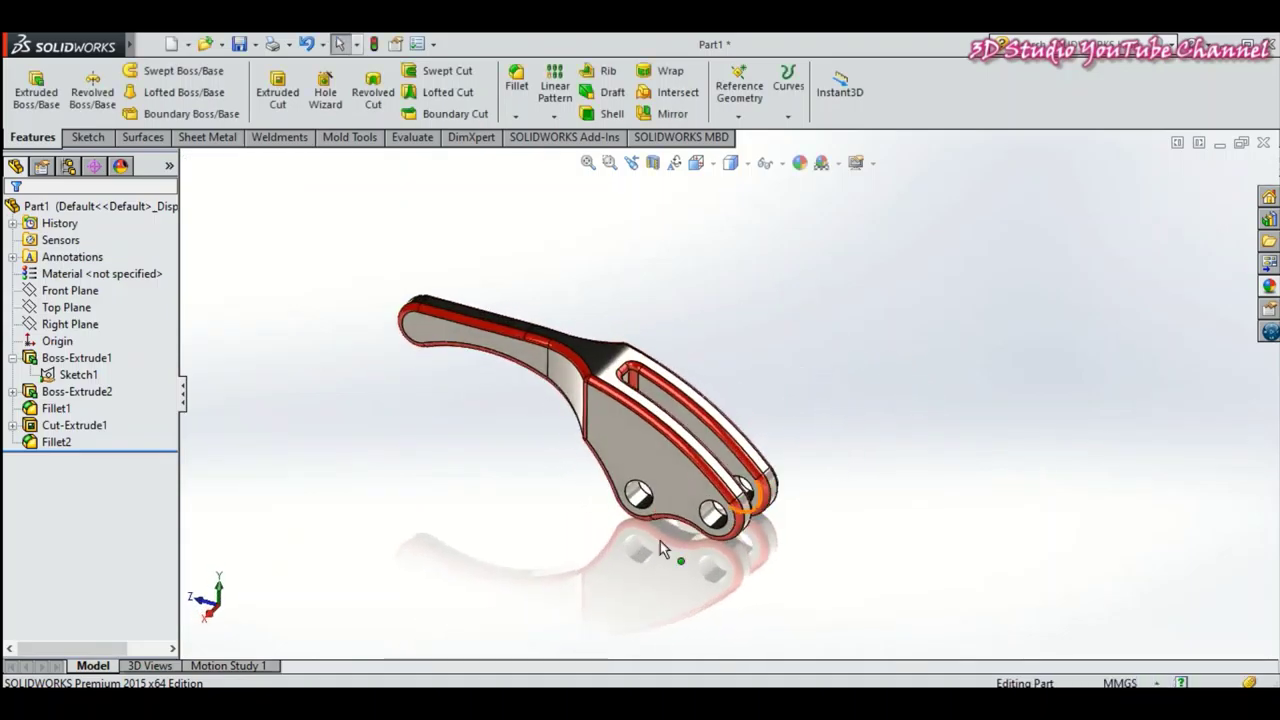
scroll(853, 449, down, 3)
mouse_move(853, 449)
middle_down()
mouse_move(1085, 576)
mouse_move(1081, 560)
middle_up()
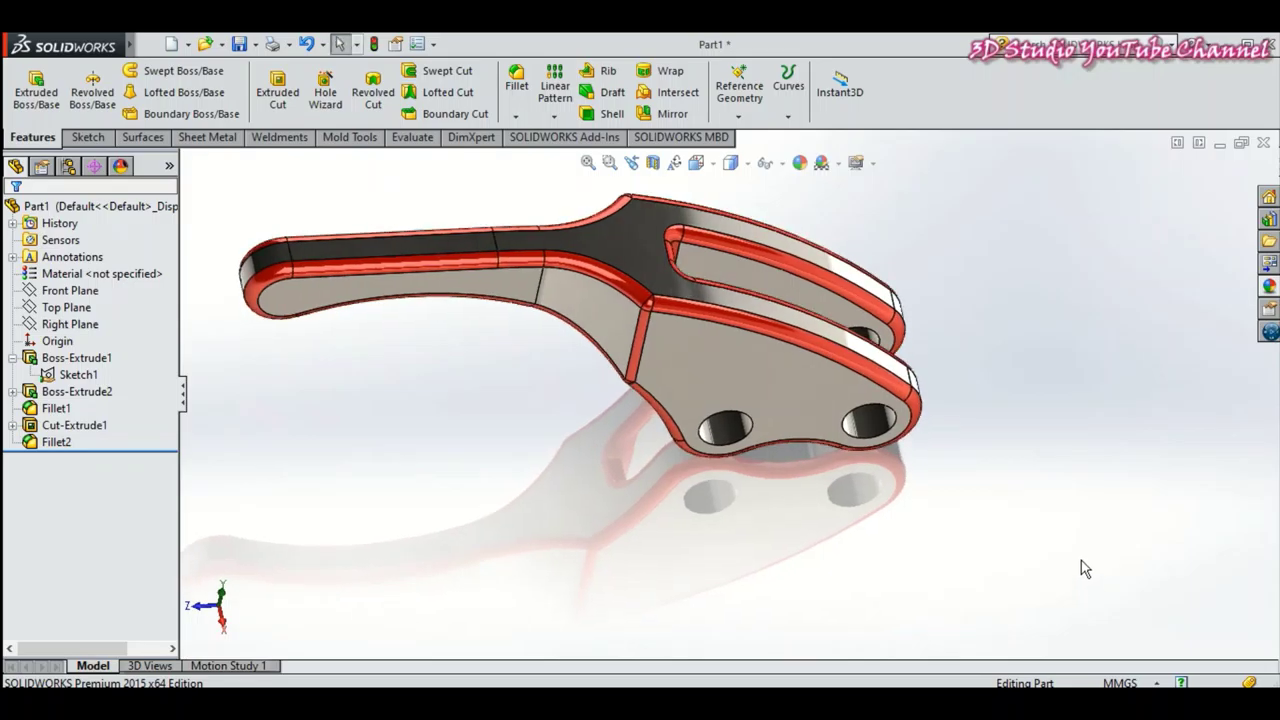
scroll(1081, 560, up, 3)
mouse_move(1074, 494)
middle_down()
mouse_move(943, 323)
mouse_move(886, 429)
mouse_move(911, 466)
mouse_move(934, 466)
mouse_move(874, 348)
mouse_move(866, 426)
mouse_move(786, 394)
mouse_move(804, 425)
middle_up()
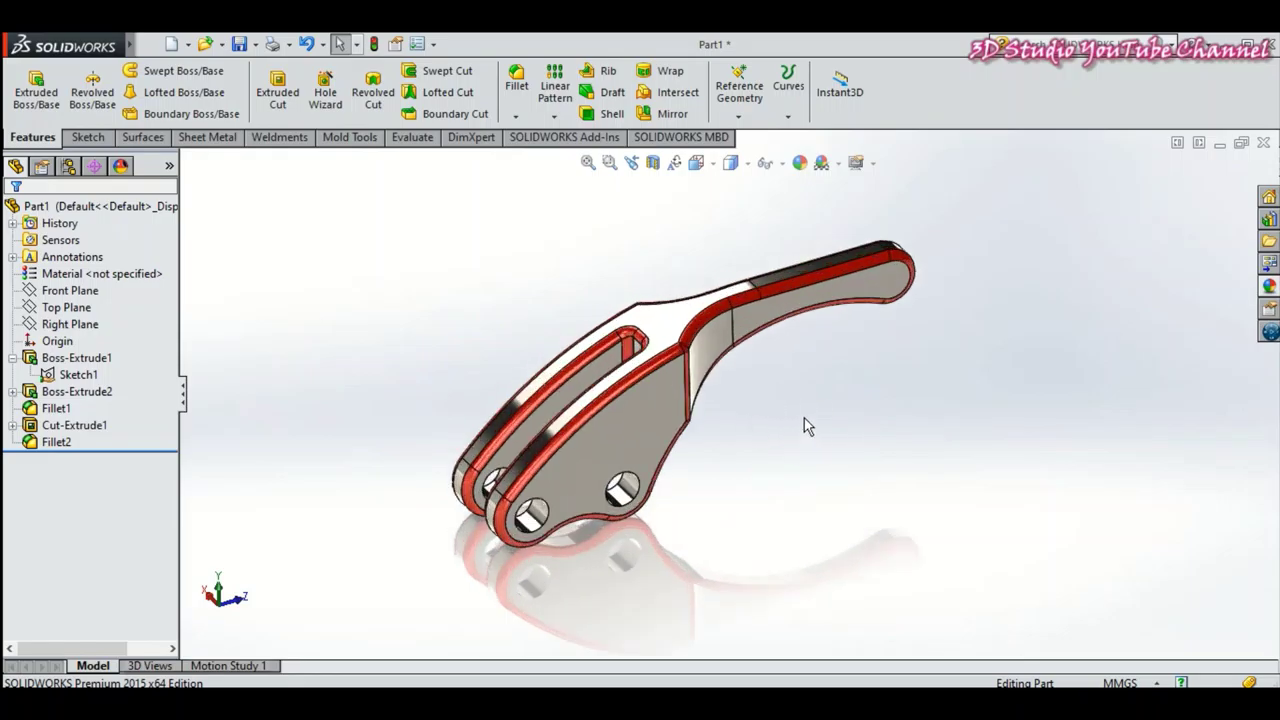